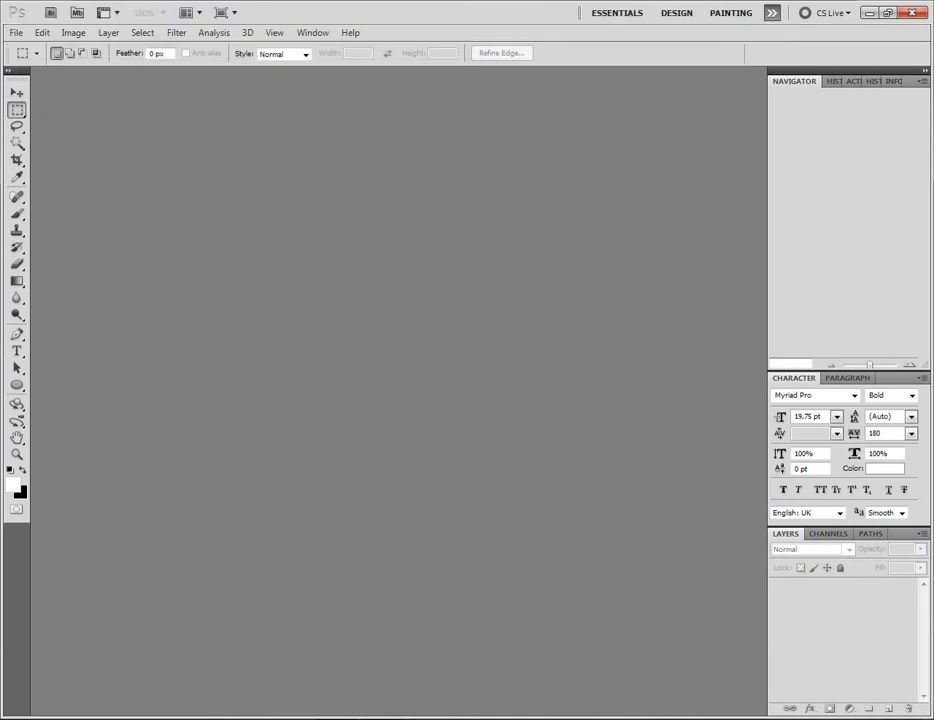
# - Bring up Photoshop's File menu with Alt+F
pyautogui.hotkey('alt', 'f')
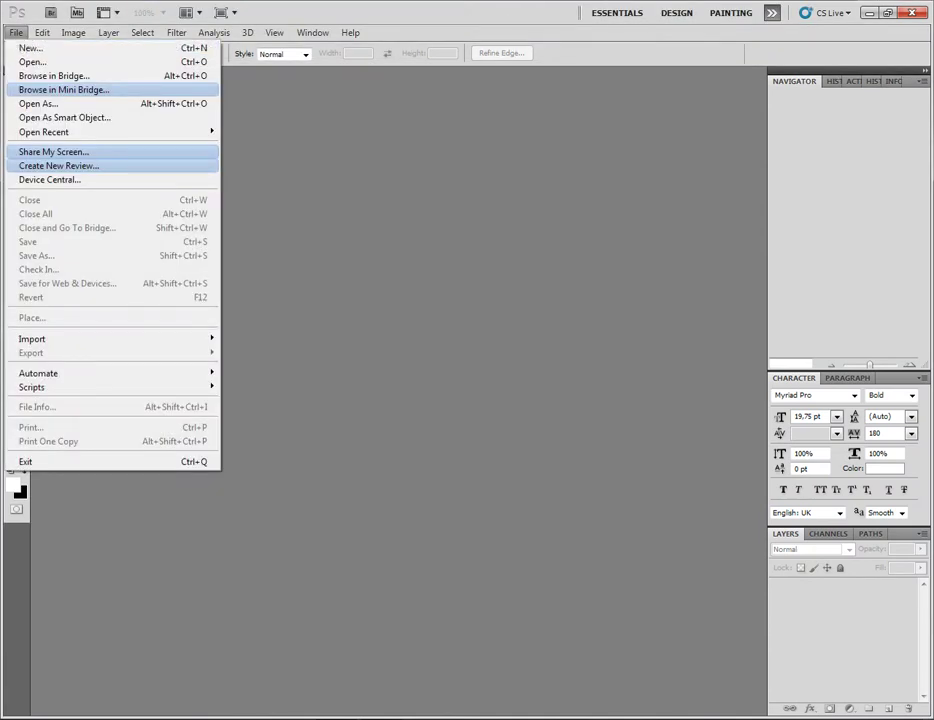
# - Create a Web-preset document of 1280 x 1024 px with a White background
pyautogui.press('Return')
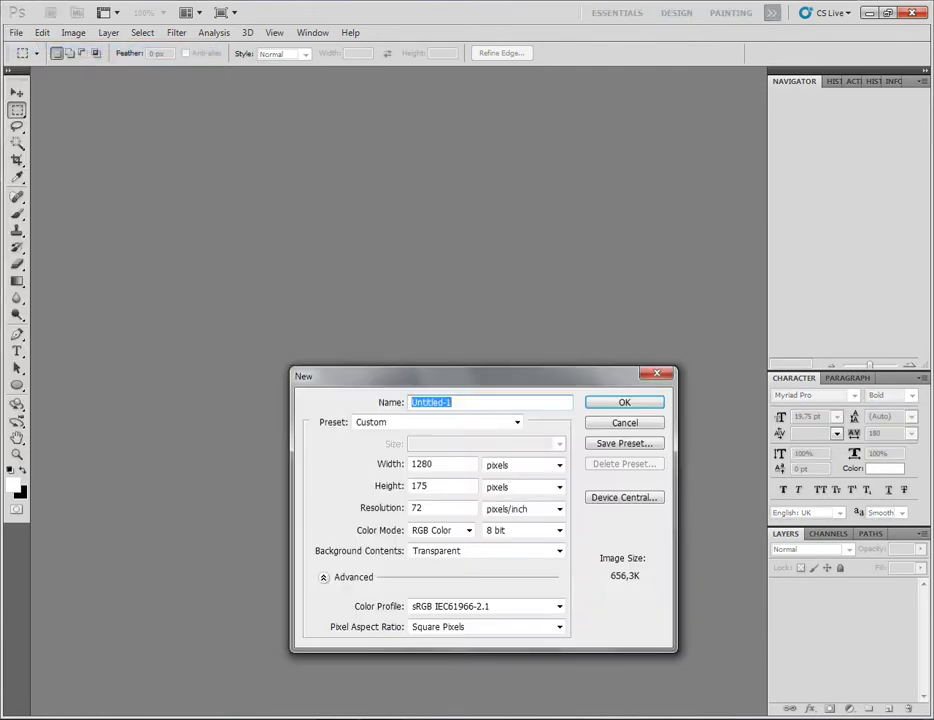
pyautogui.press('Tab')
pyautogui.hotkey('alt', 'Down')
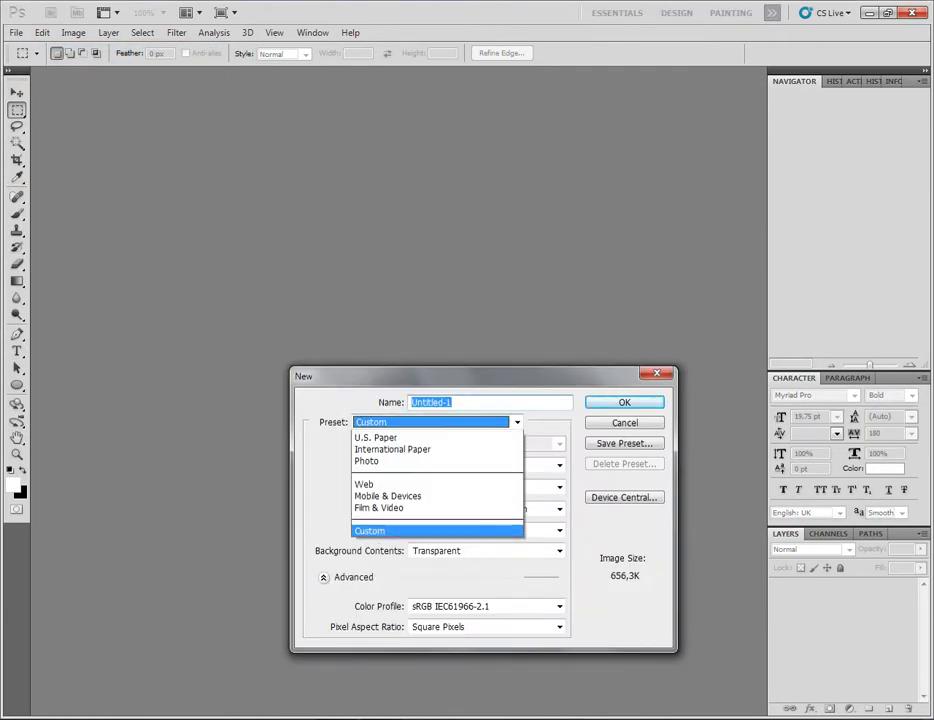
pyautogui.press('Up')
pyautogui.press('Up')
pyautogui.press('Up')
pyautogui.press('Return')
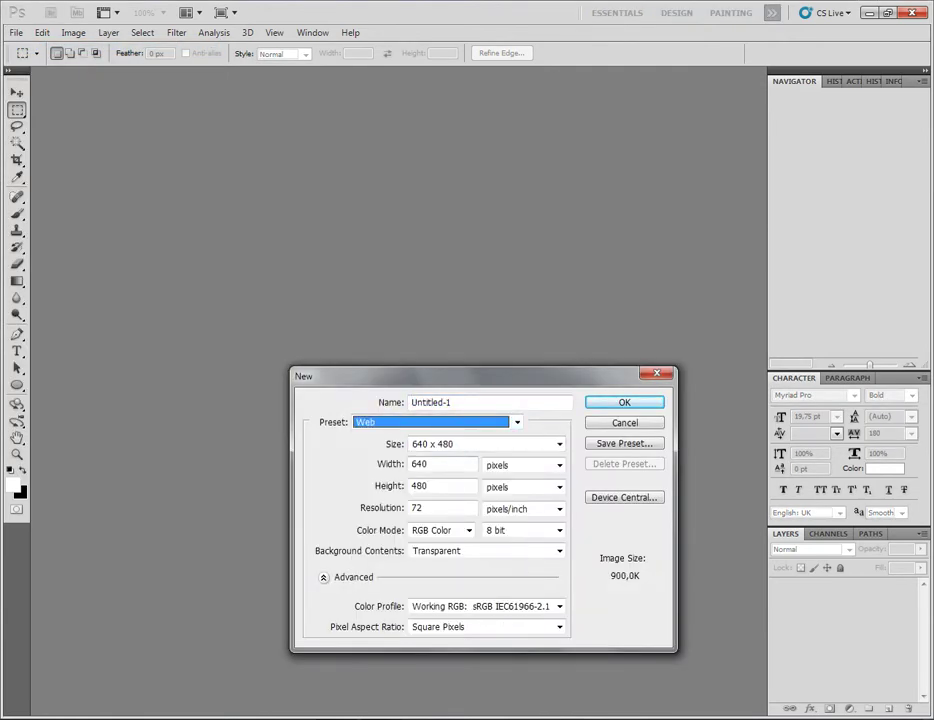
pyautogui.press('Tab')
pyautogui.hotkey('alt', 'Down')
pyautogui.press('End')
pyautogui.press('Up')
pyautogui.press('Up')
pyautogui.press('Up')
pyautogui.press('Up')
pyautogui.press('Down')
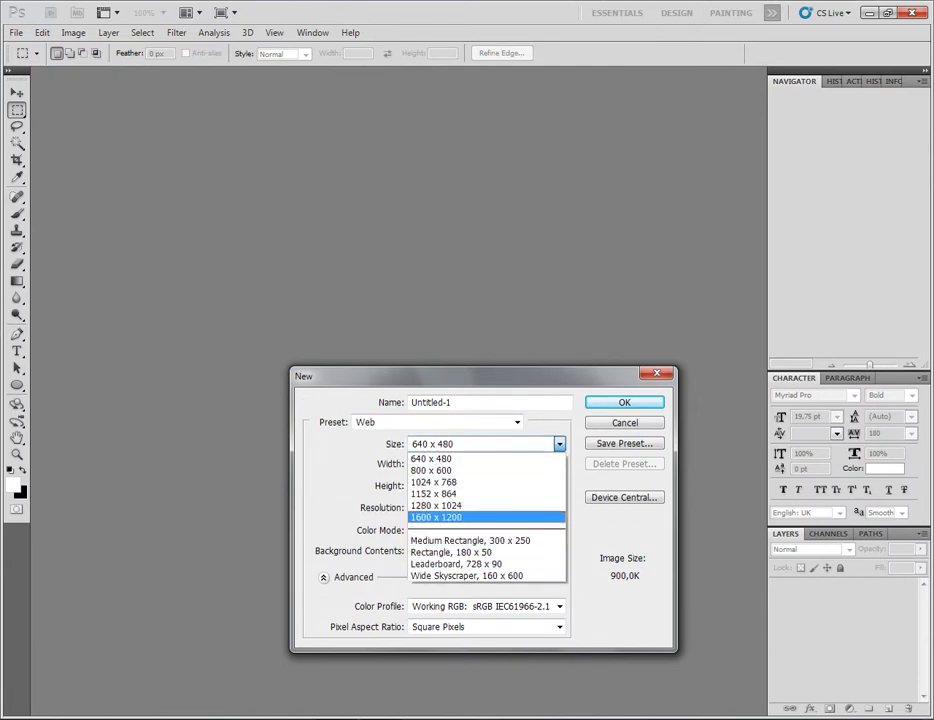
pyautogui.press('Up')
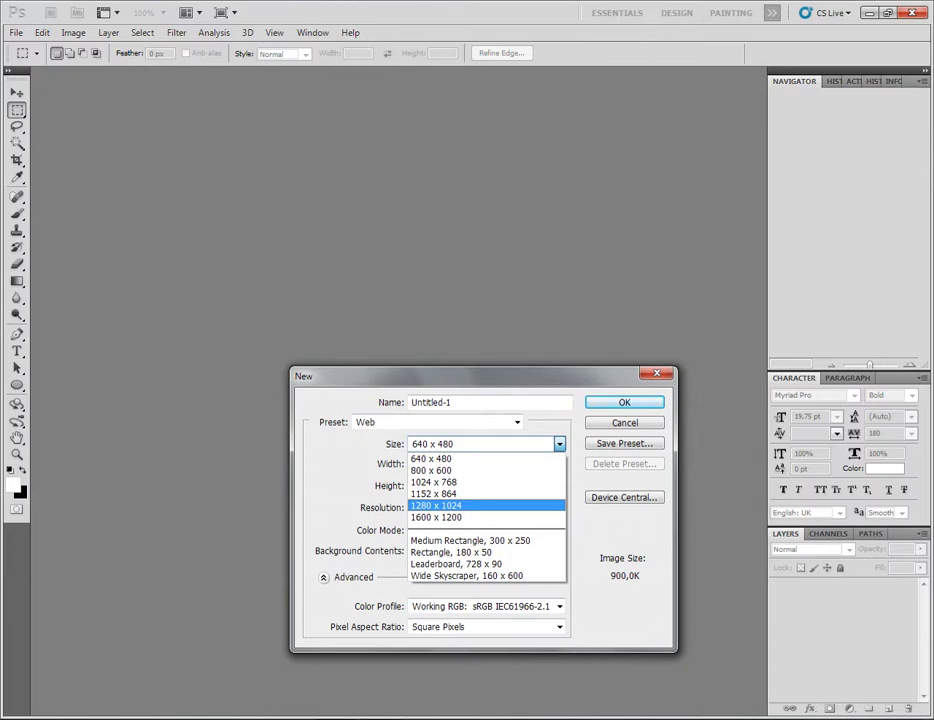
pyautogui.press('Return')
pyautogui.click(559, 550)
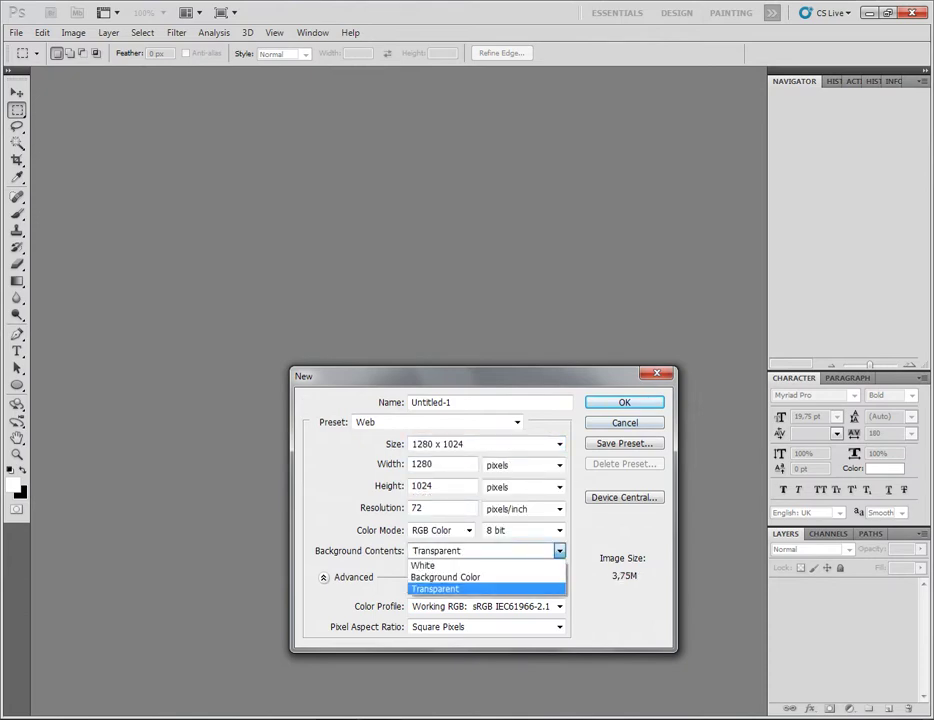
pyautogui.press('Up')
pyautogui.press('Up')
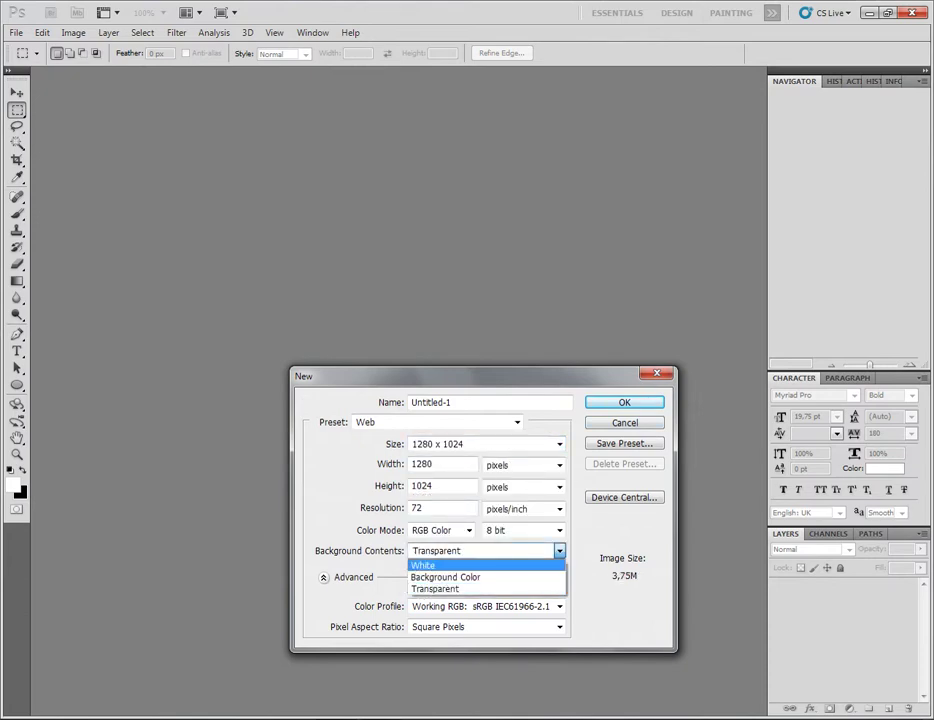
pyautogui.press('Return')
pyautogui.press('Return')
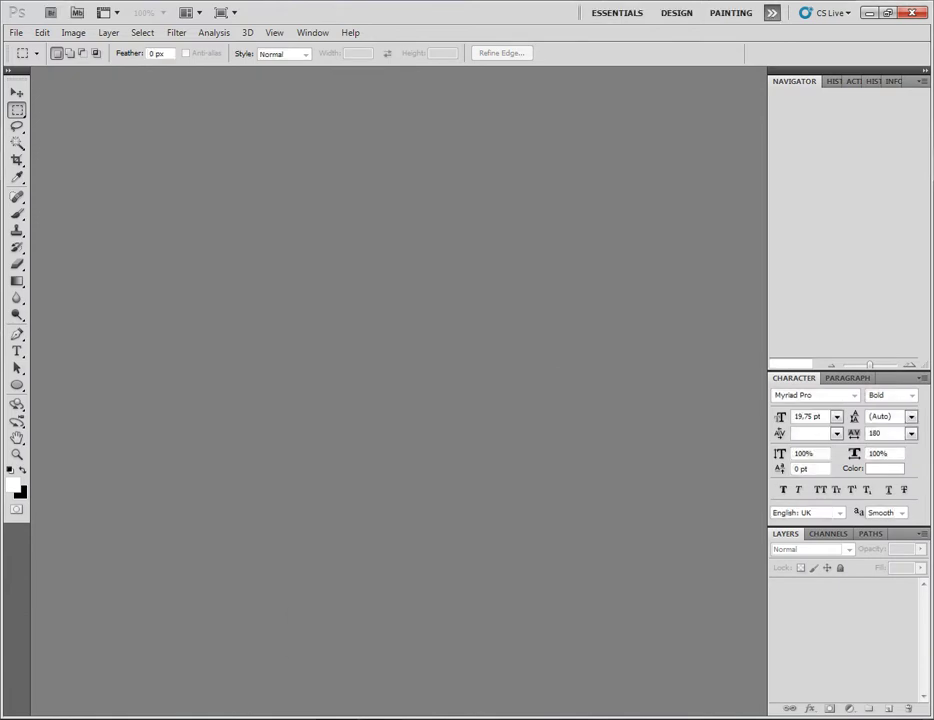
# - Set up a black Foreground to Transparent gradient at 50% opacity
pyautogui.press('g')
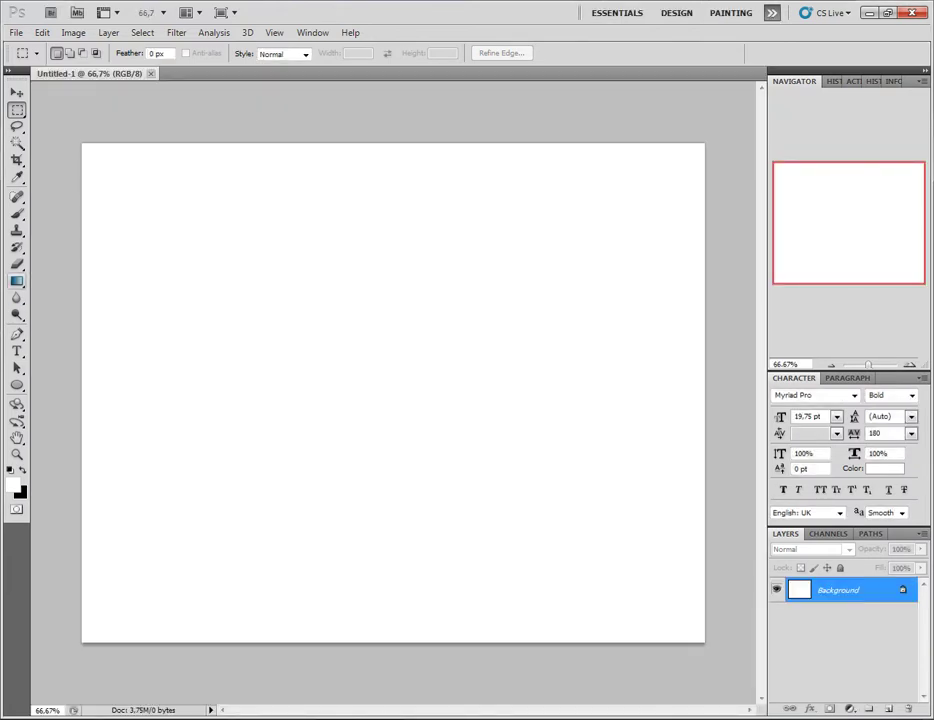
pyautogui.click(78, 53)
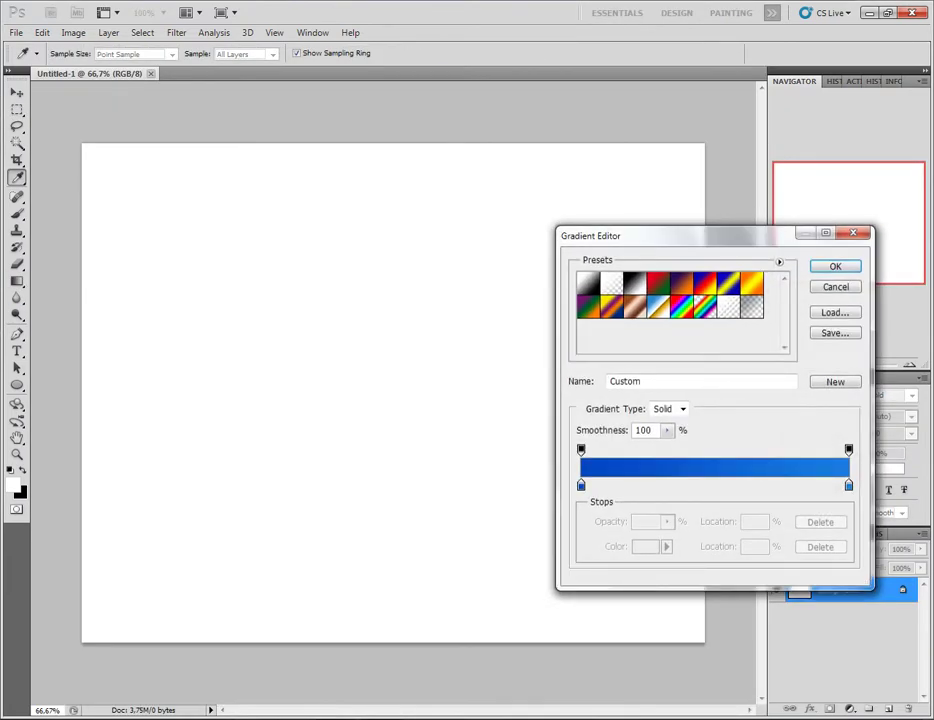
pyautogui.click(611, 283)
pyautogui.doubleClick(580, 485)
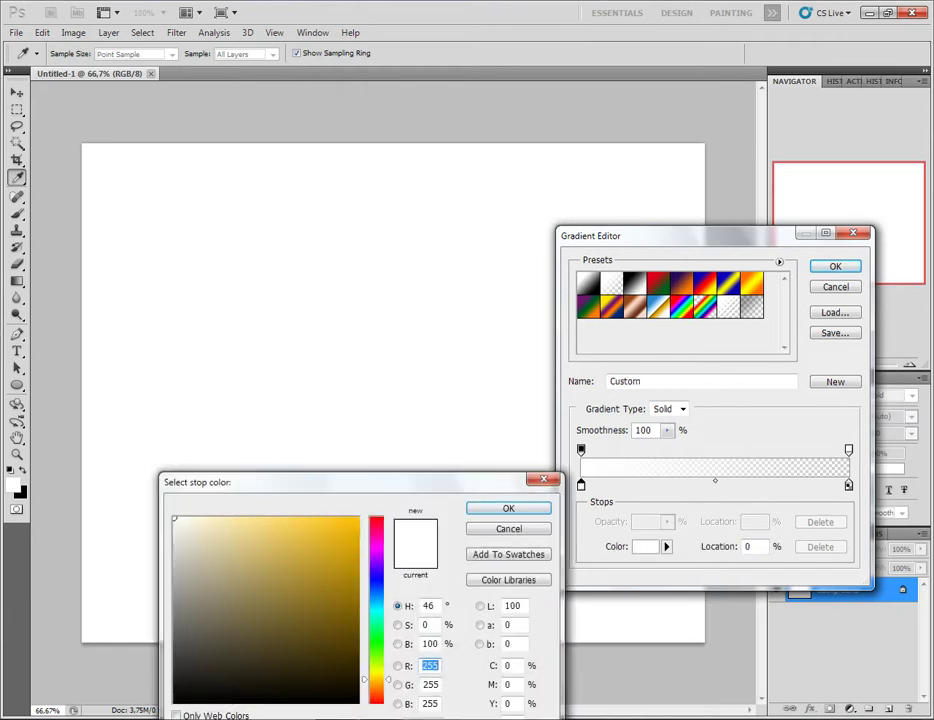
pyautogui.click(174, 700)
pyautogui.press('Return')
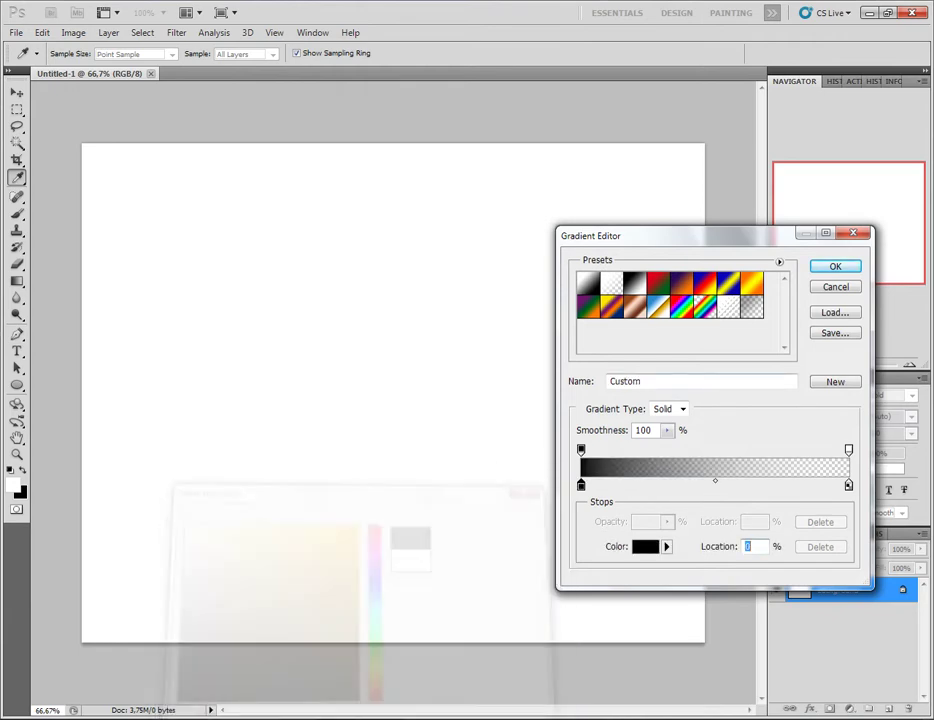
pyautogui.press('Return')
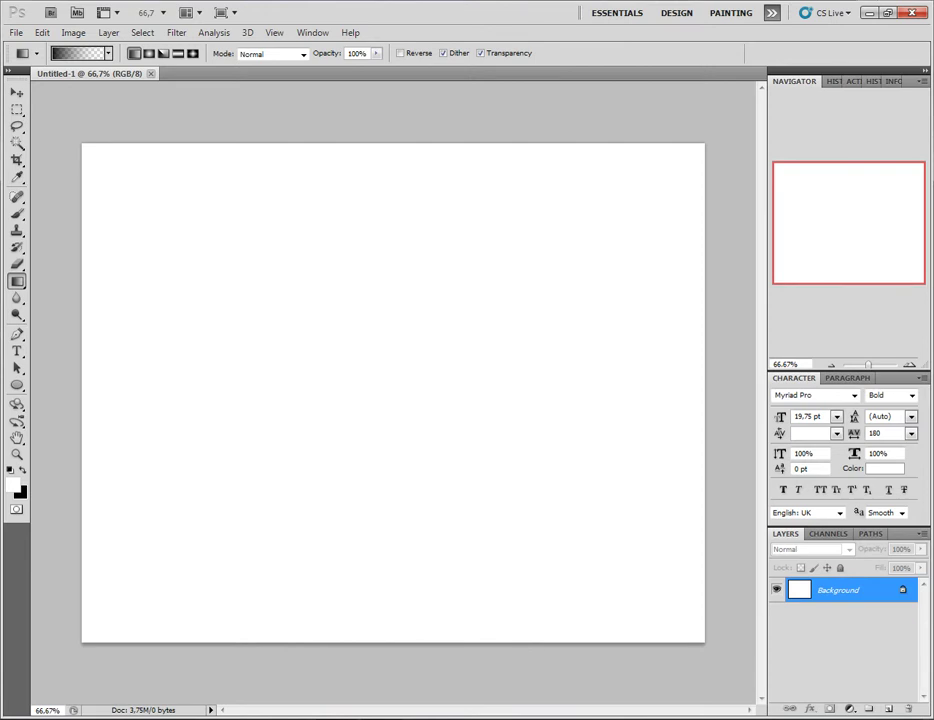
pyautogui.press('Return')
pyautogui.write('50')
pyautogui.press('Return')
# - Shade the canvas top and bottom with the gradient, then start another new document
pyautogui.moveTo(377, 119); pyautogui.dragTo(377, 302)
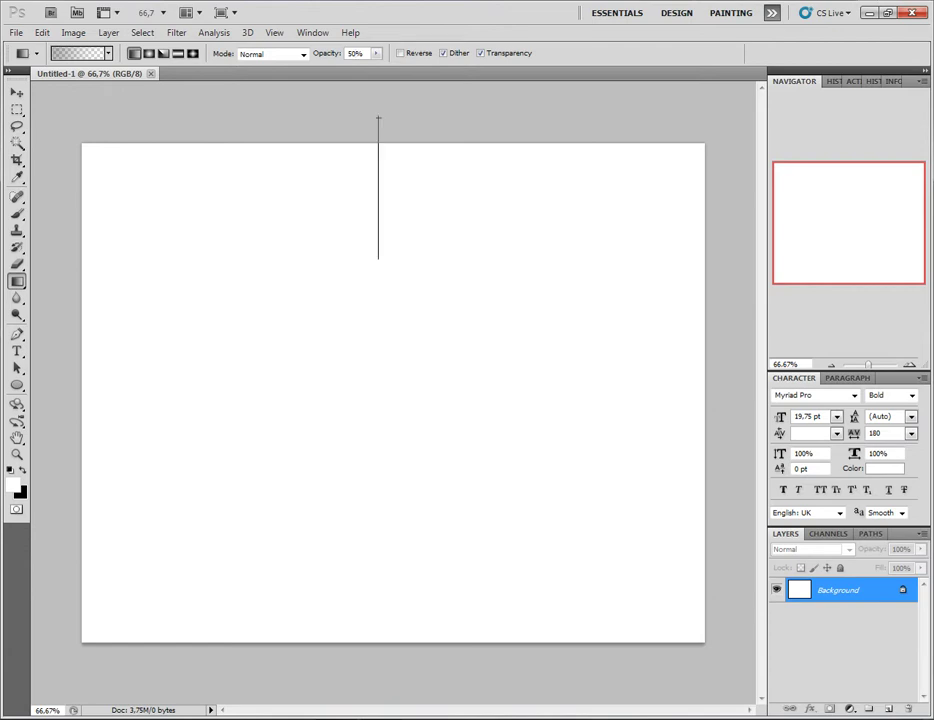
pyautogui.hotkey('ctrl', 'z')
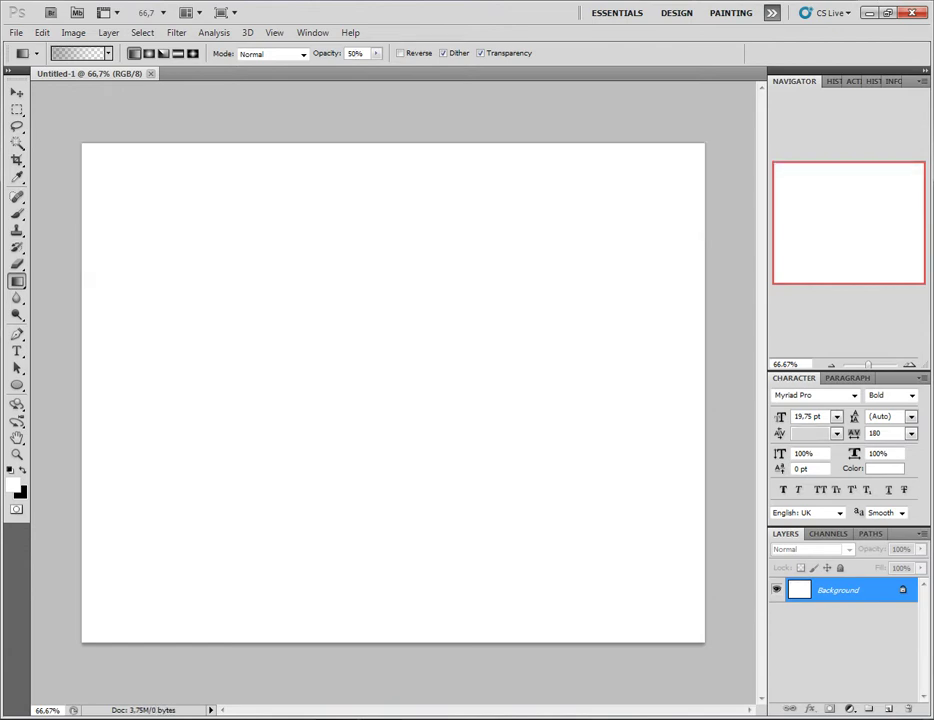
pyautogui.moveTo(373, 129); pyautogui.dragTo(373, 305)
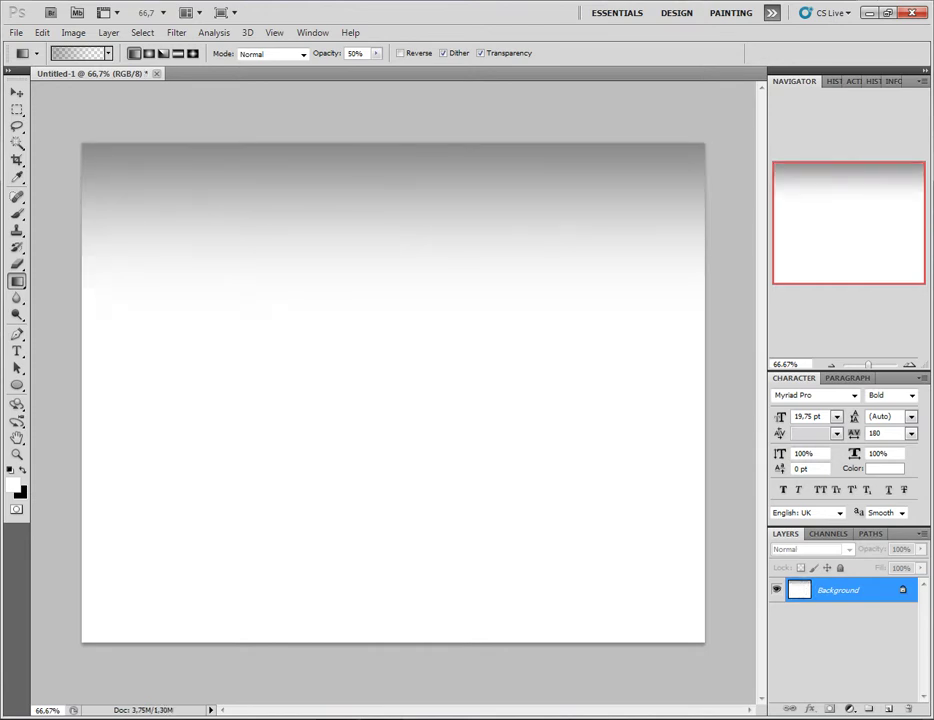
pyautogui.moveTo(404, 664); pyautogui.dragTo(404, 482)
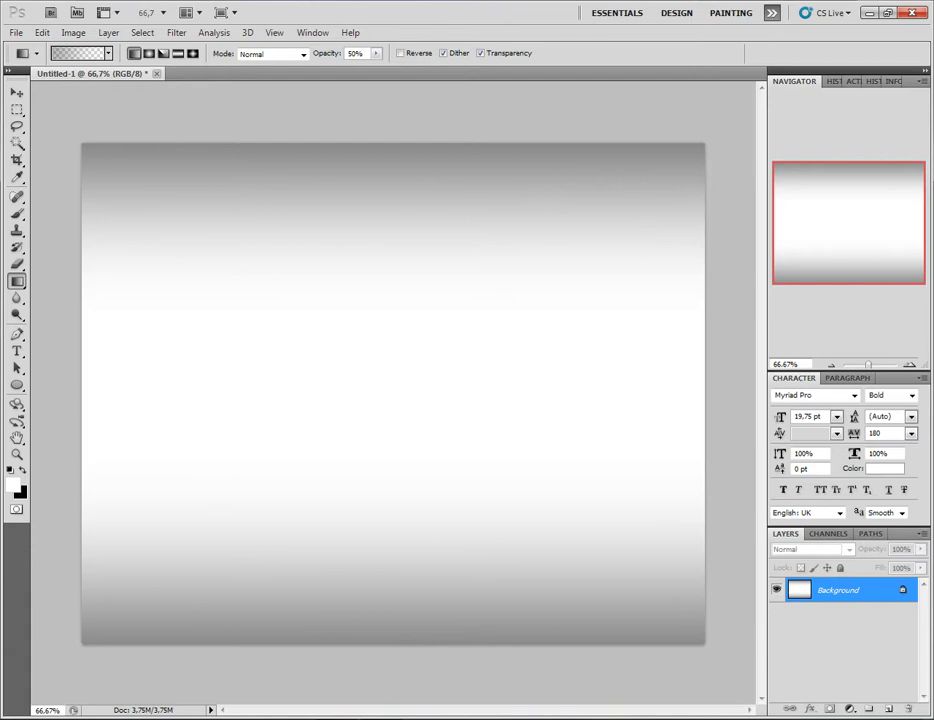
pyautogui.hotkey('ctrl', 'n')
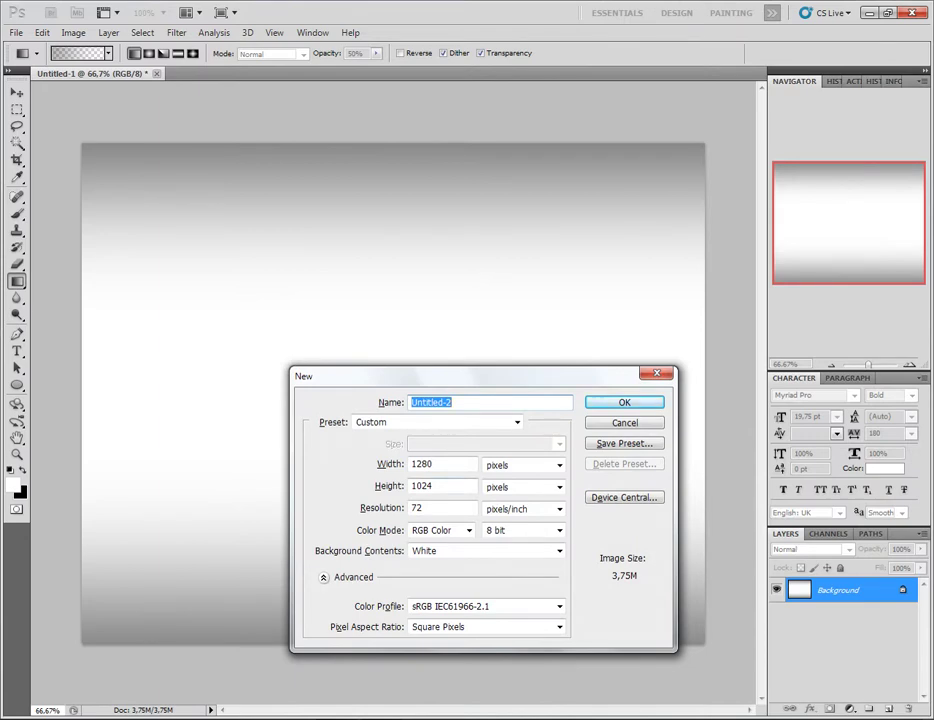
# - Create the header document at 175 px high with a White background
pyautogui.press('Tab')
pyautogui.press('Tab')
pyautogui.press('Tab')
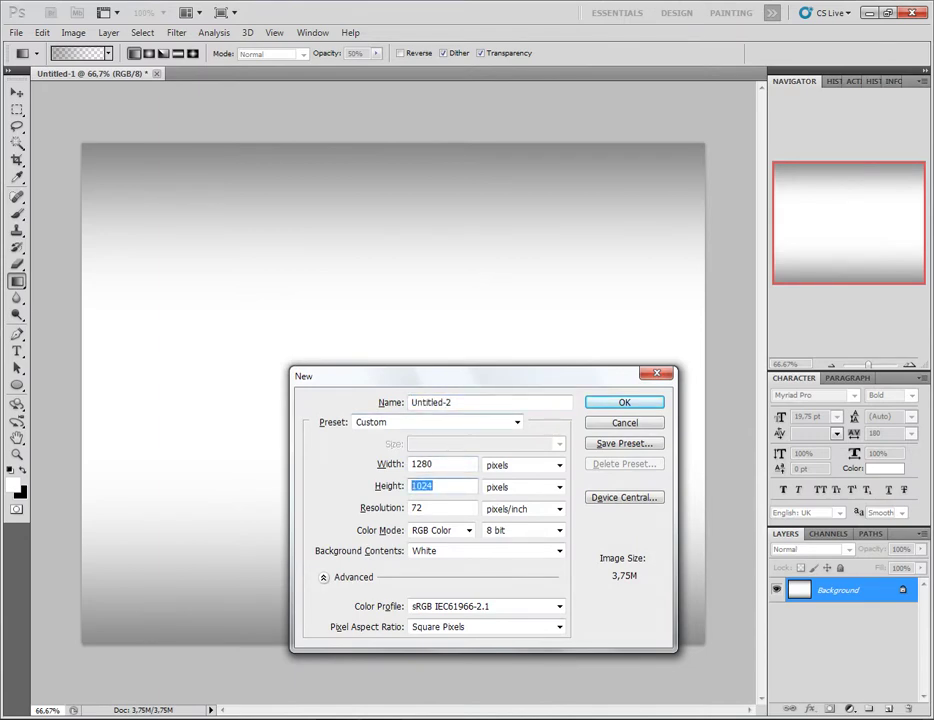
pyautogui.write('175')
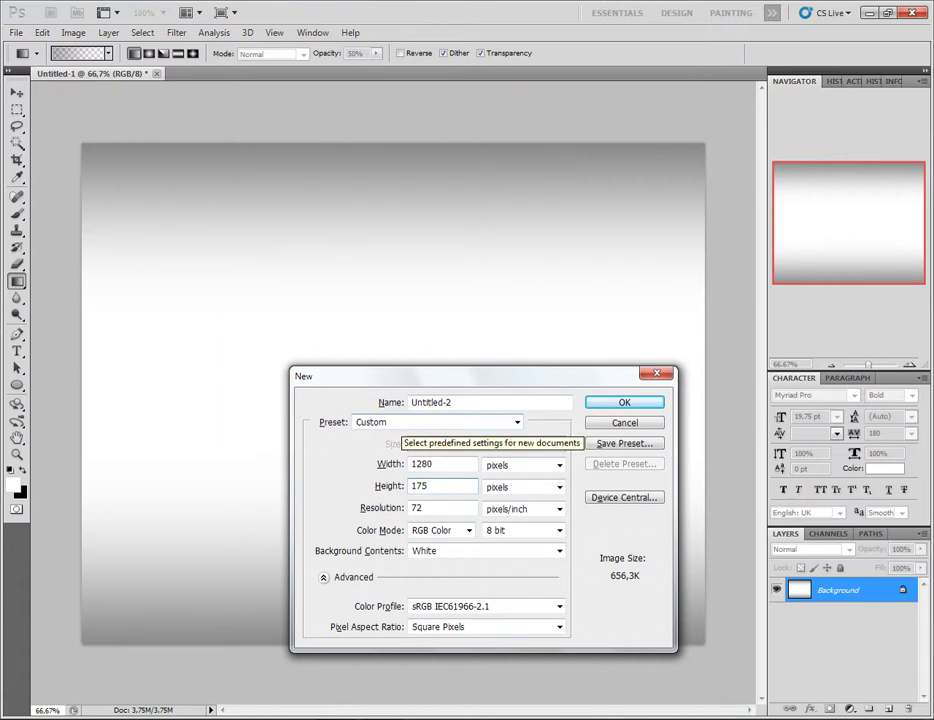
pyautogui.click(559, 551)
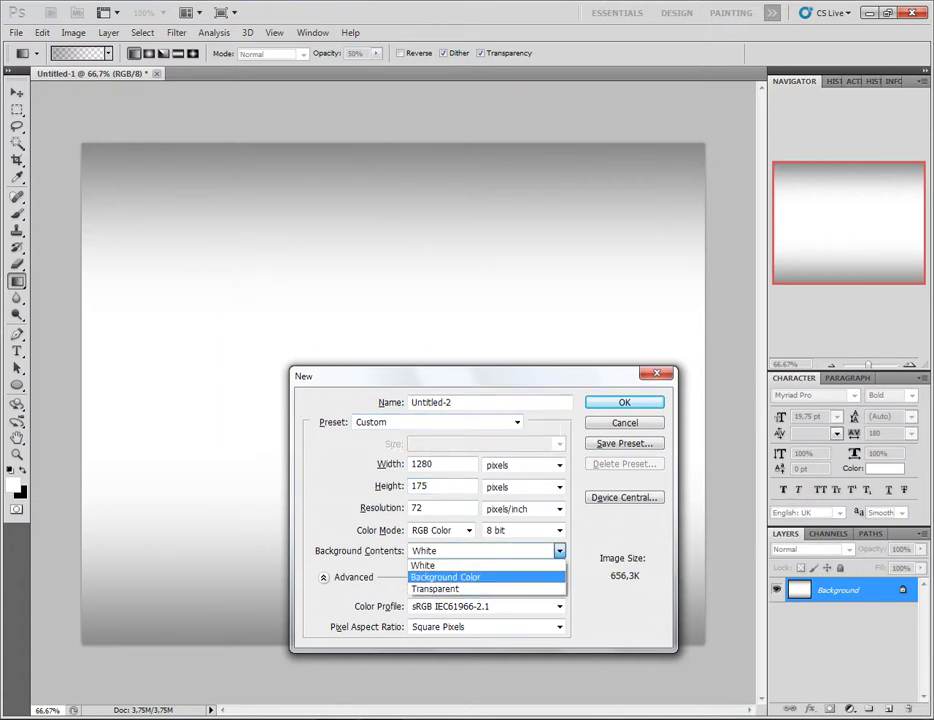
pyautogui.press('Up')
pyautogui.press('Return')
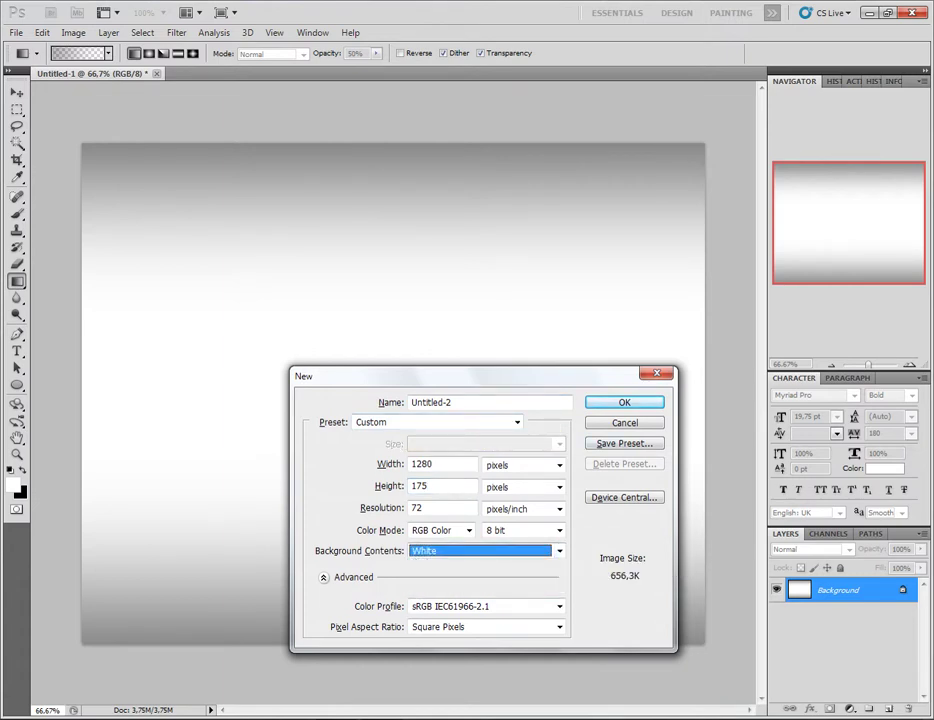
pyautogui.press('Return')
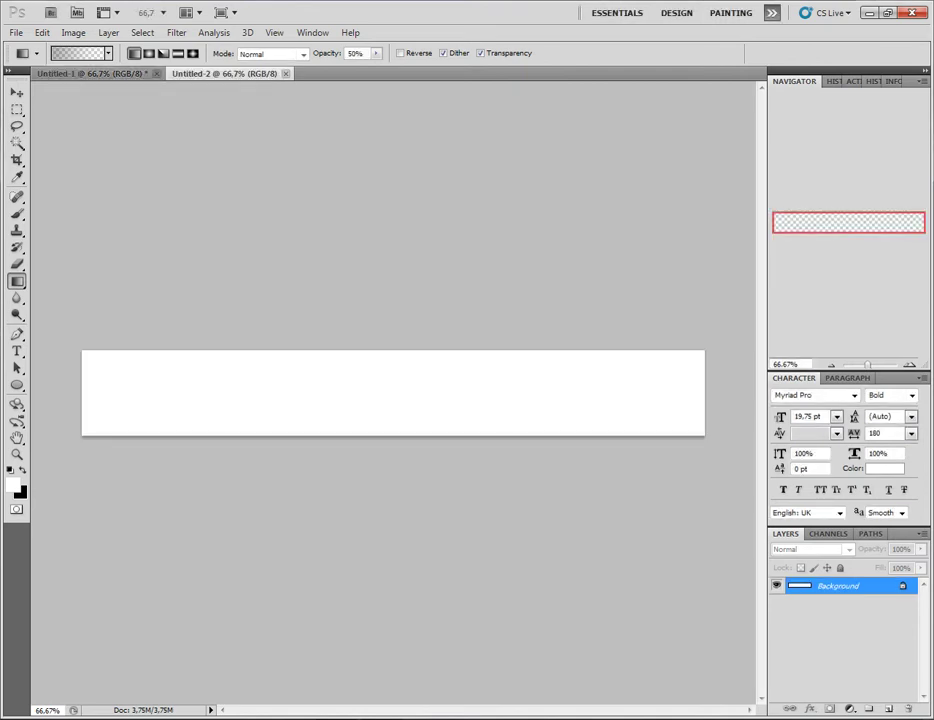
# - Start from the Foreground to Background gradient and make its left stop dark blue
pyautogui.click(80, 53)
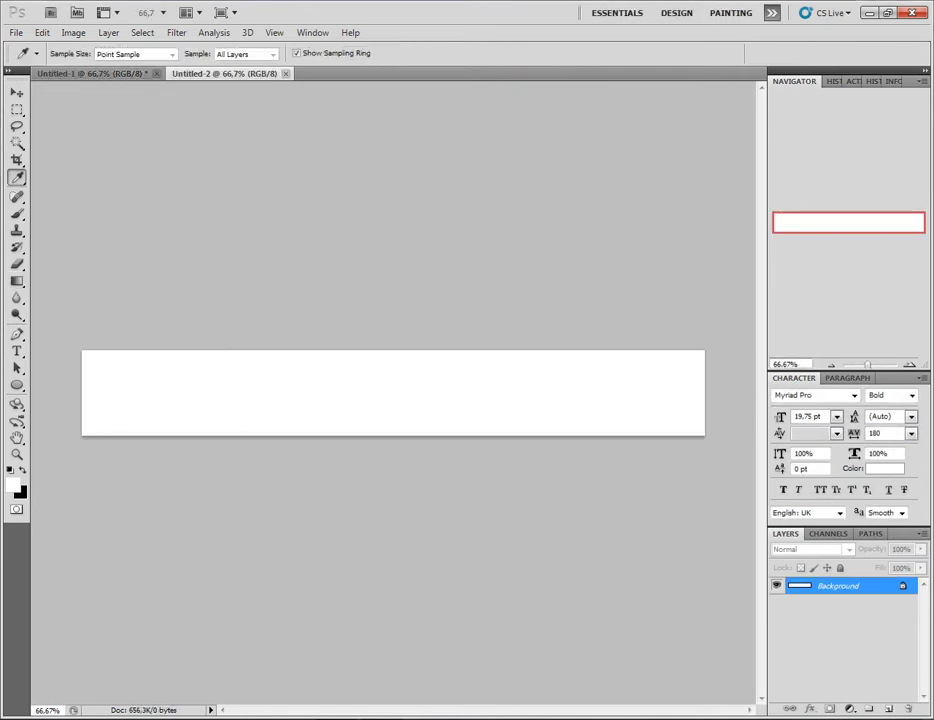
pyautogui.click(587, 284)
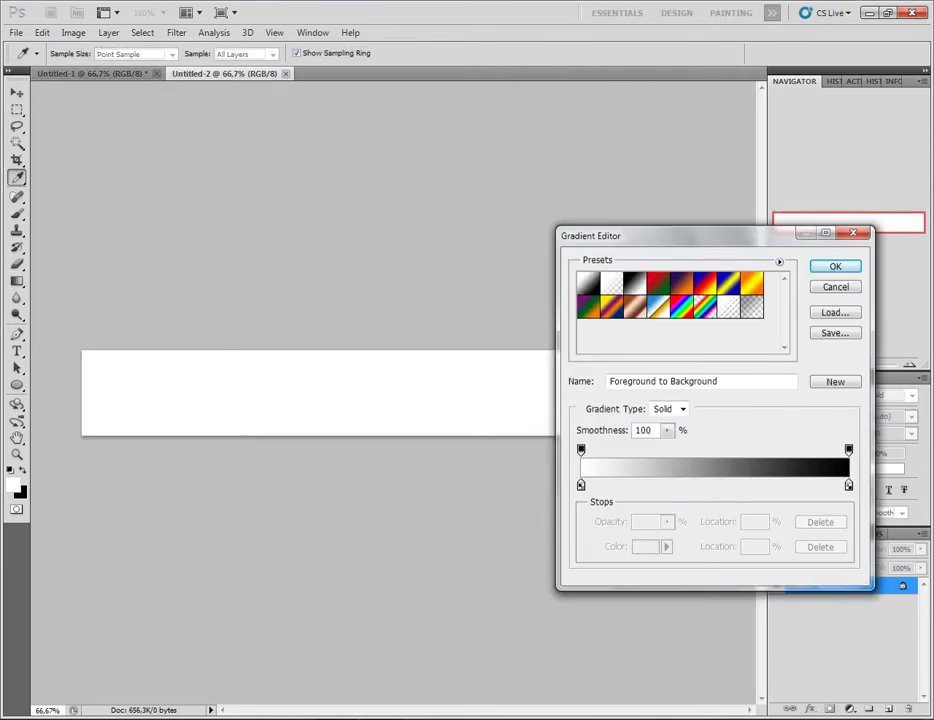
pyautogui.click(581, 485)
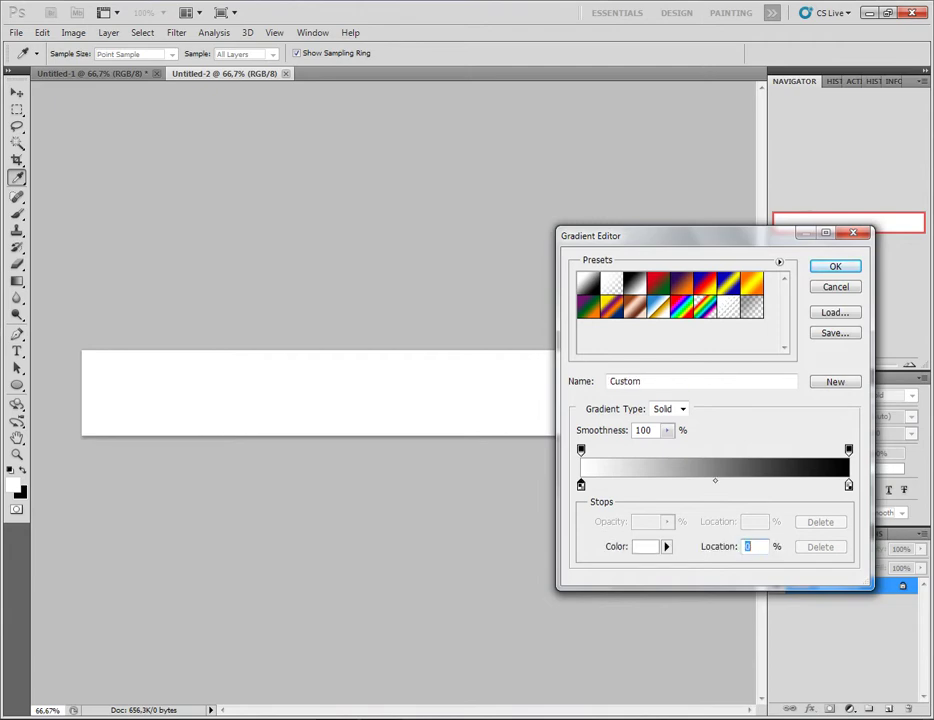
pyautogui.click(645, 546)
pyautogui.moveTo(300, 482); pyautogui.dragTo(293, 451)
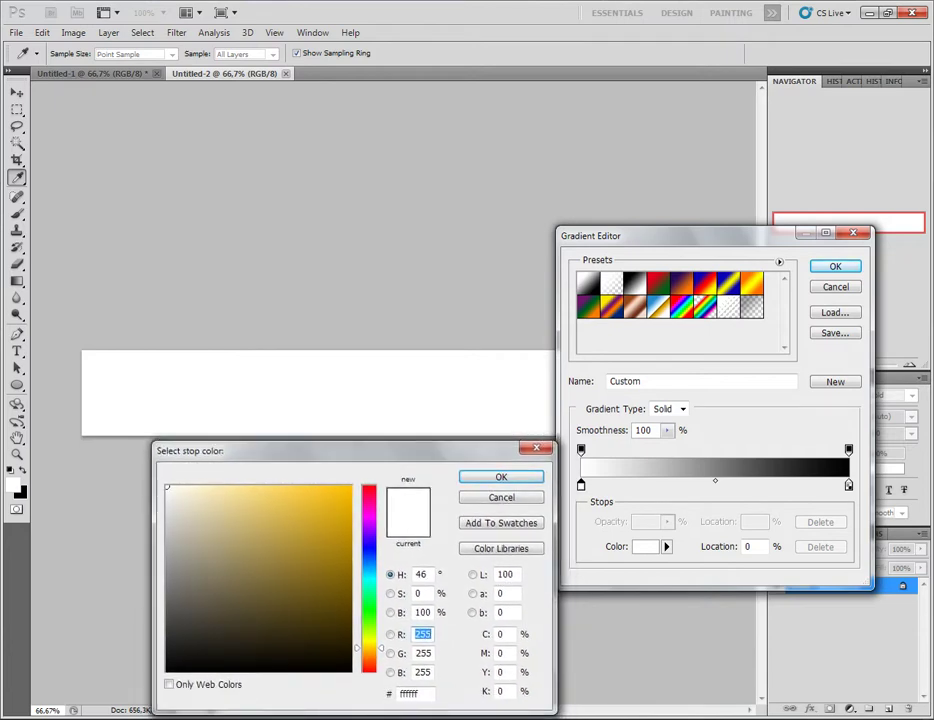
pyautogui.moveTo(368, 647)
pyautogui.mouseDown()
pyautogui.moveTo(368, 557)
pyautogui.moveTo(346, 563)
pyautogui.mouseUp()
pyautogui.click(345, 560)
pyautogui.click(501, 476)
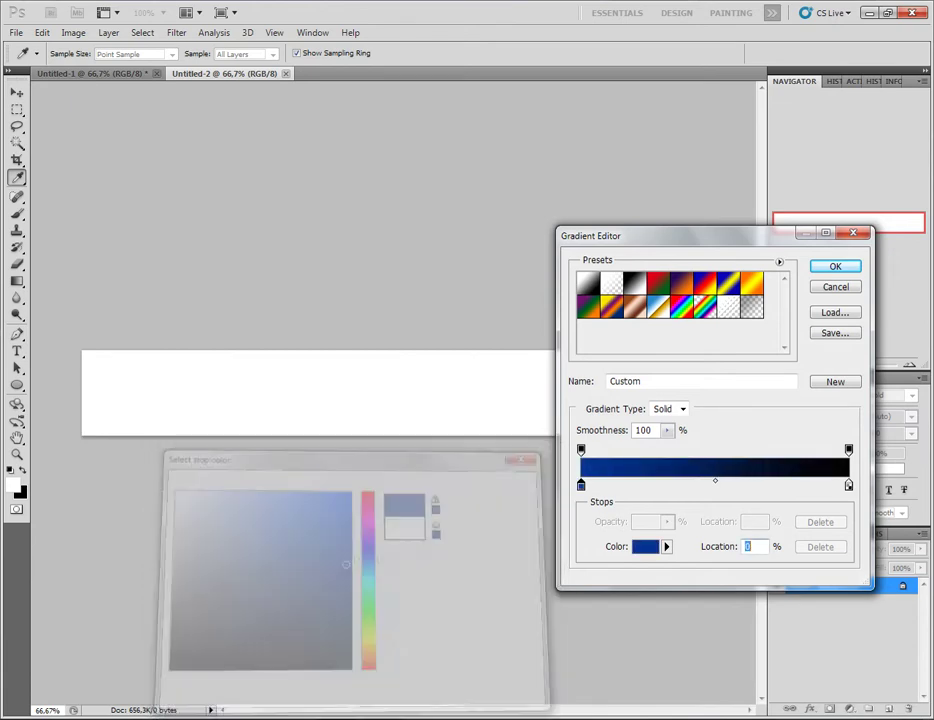
# - Add a blue middle colour stop to the gradient
pyautogui.click(653, 485)
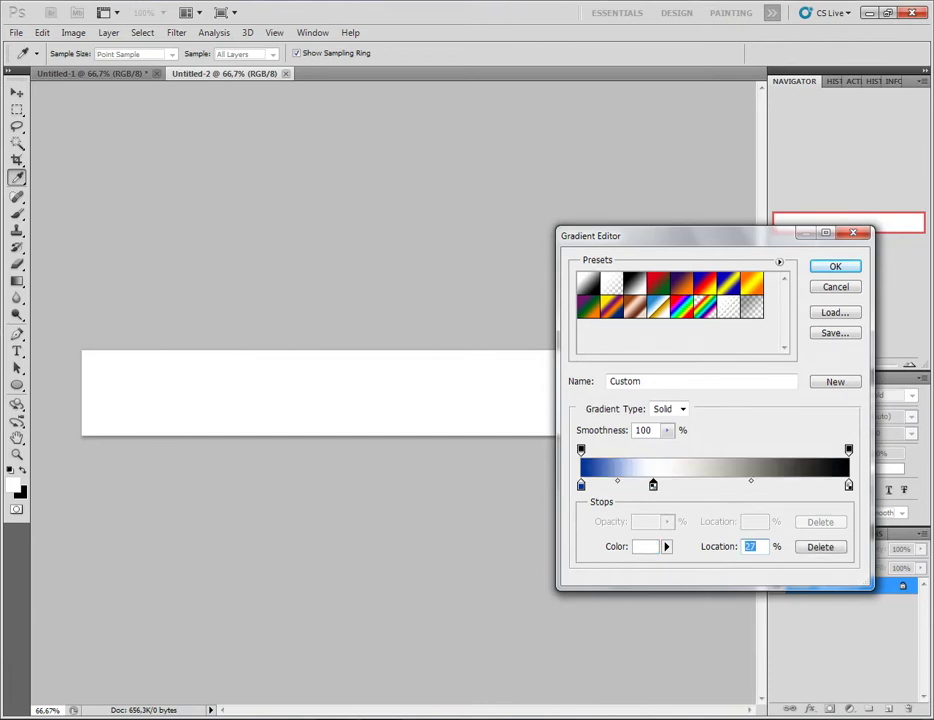
pyautogui.click(645, 546)
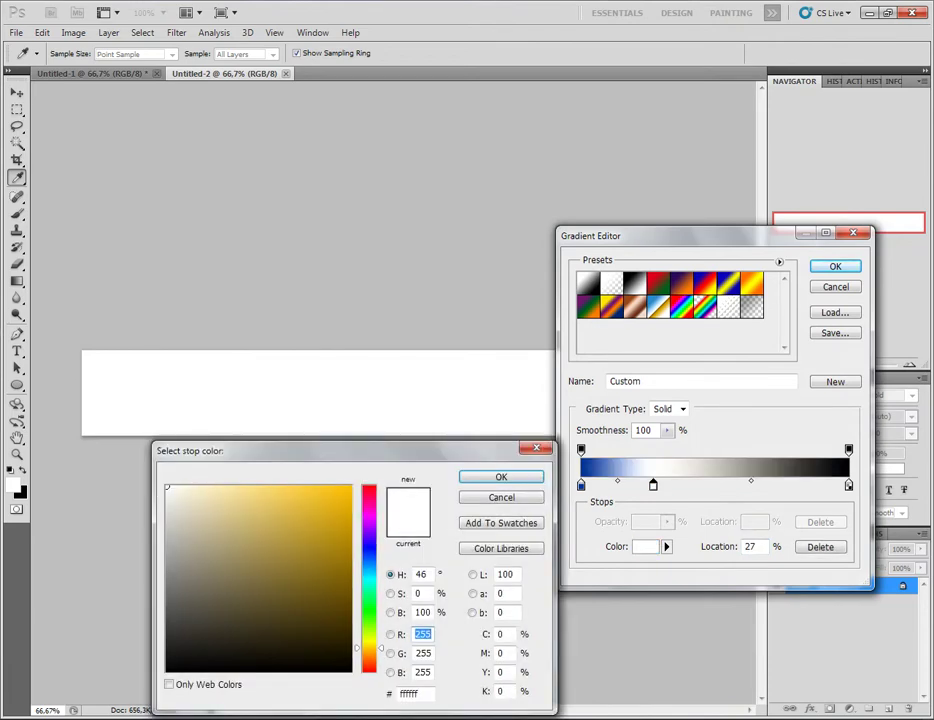
pyautogui.moveTo(369, 646)
pyautogui.mouseDown()
pyautogui.moveTo(369, 554)
pyautogui.moveTo(344, 521)
pyautogui.mouseUp()
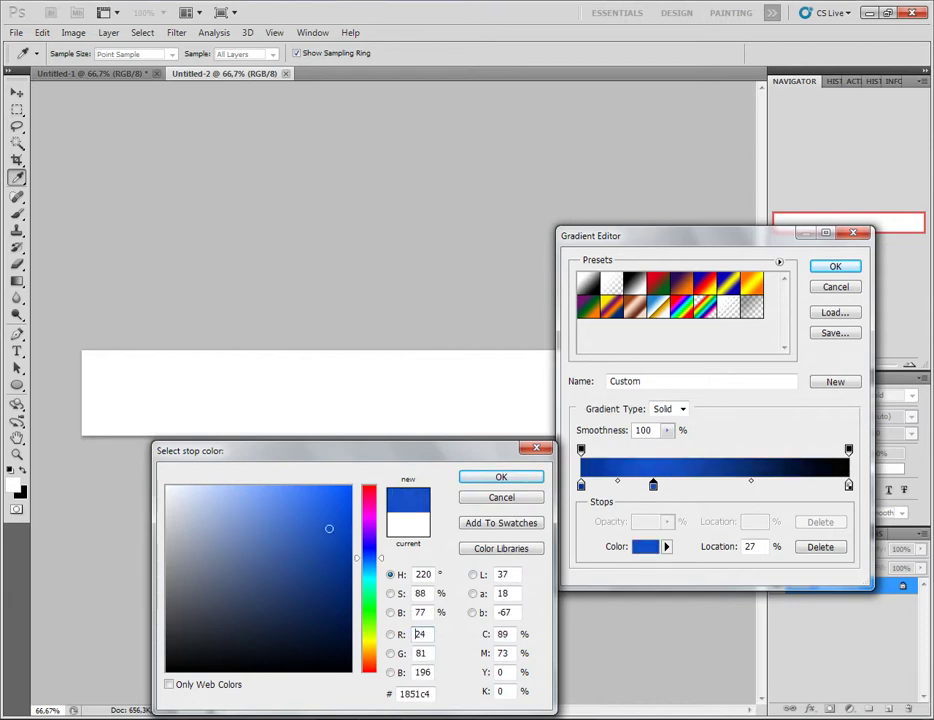
pyautogui.press('Return')
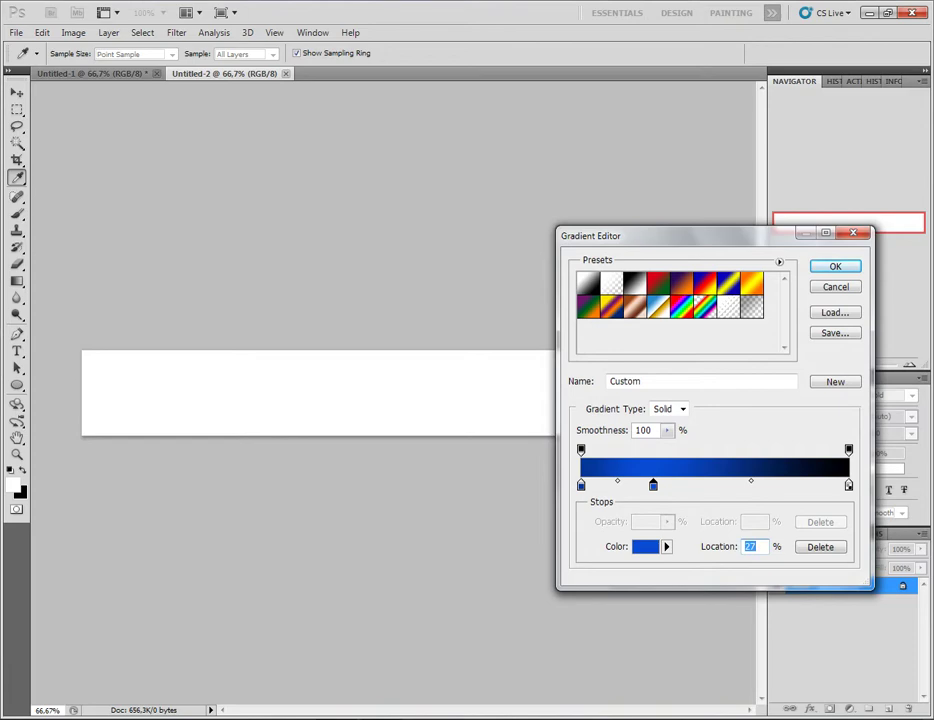
# - Make the end stop a darker blue and place the middle stop at 34%
pyautogui.doubleClick(849, 485)
pyautogui.moveTo(368, 553); pyautogui.dragTo(368, 558)
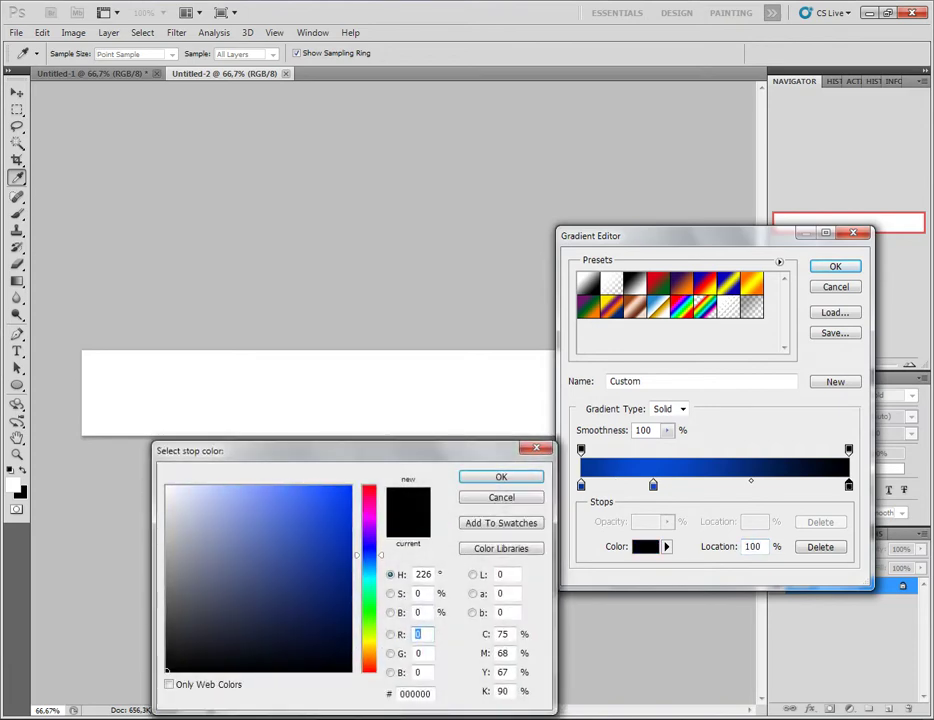
pyautogui.click(314, 497)
pyautogui.moveTo(314, 497); pyautogui.dragTo(328, 517)
pyautogui.click(501, 477)
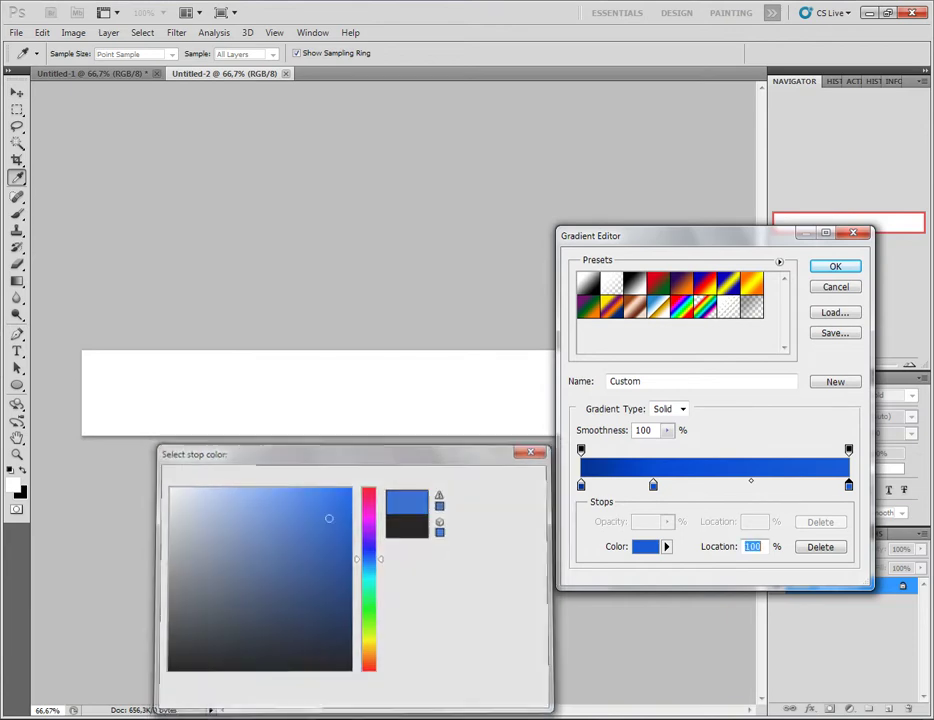
pyautogui.moveTo(653, 485)
pyautogui.mouseDown()
pyautogui.moveTo(703, 485)
pyautogui.moveTo(665, 485)
pyautogui.mouseUp()
pyautogui.press('Up')
pyautogui.press('Up')
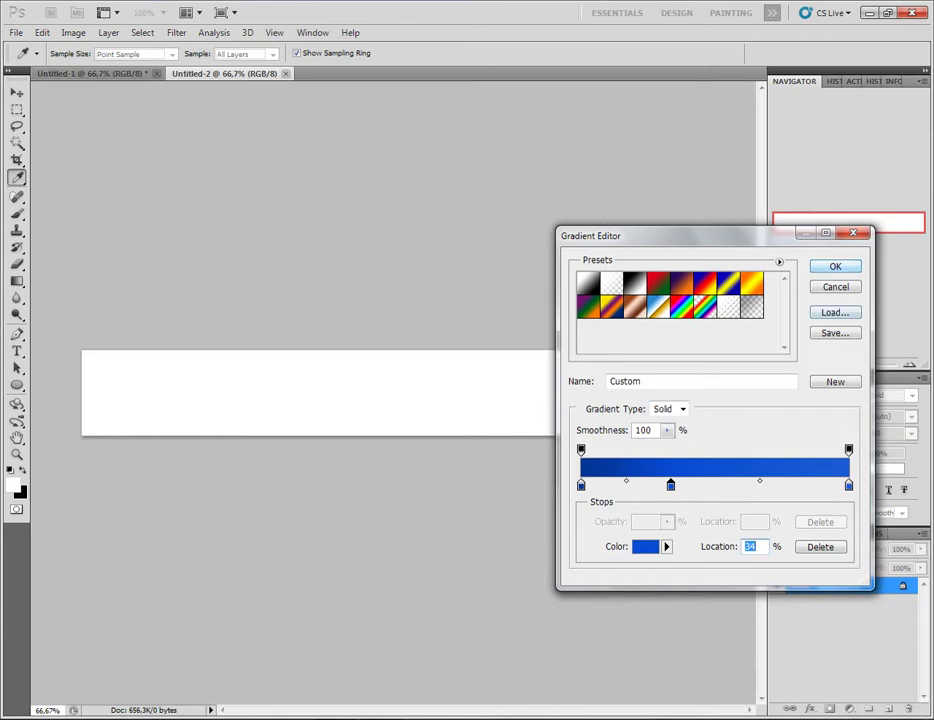
pyautogui.press('Return')
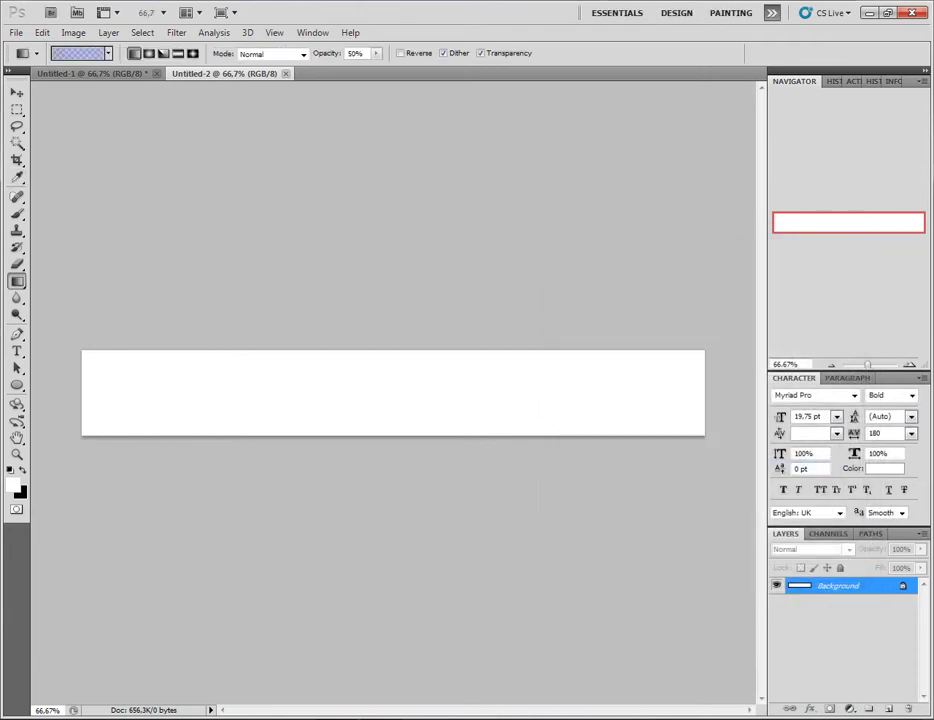
# - Fill the banner vertically with the blue gradient at 100% opacity
pyautogui.press('0')
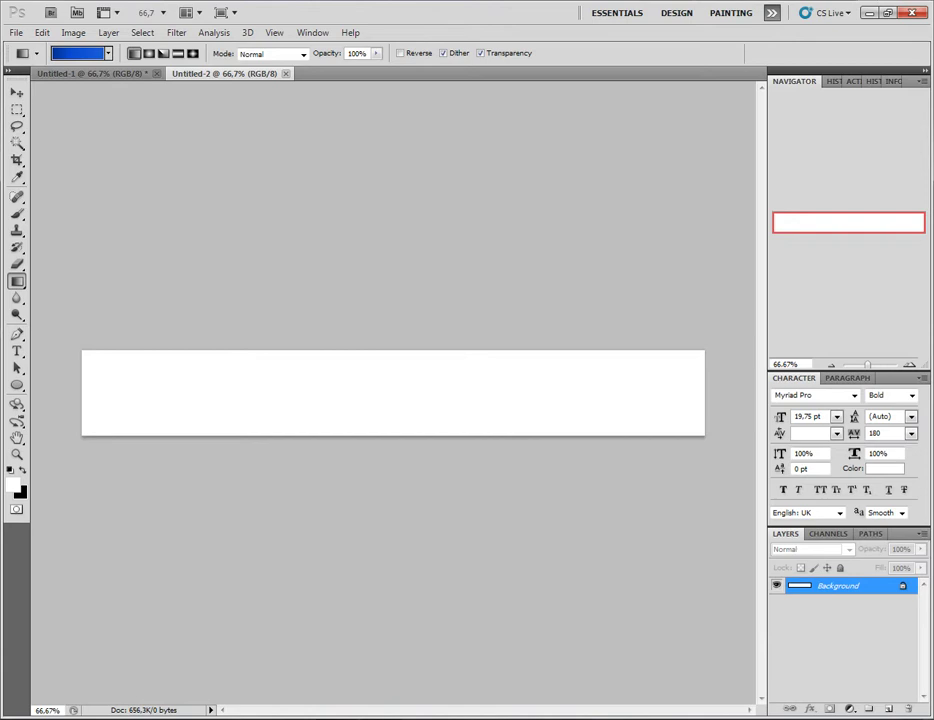
pyautogui.moveTo(390, 316); pyautogui.dragTo(390, 482)
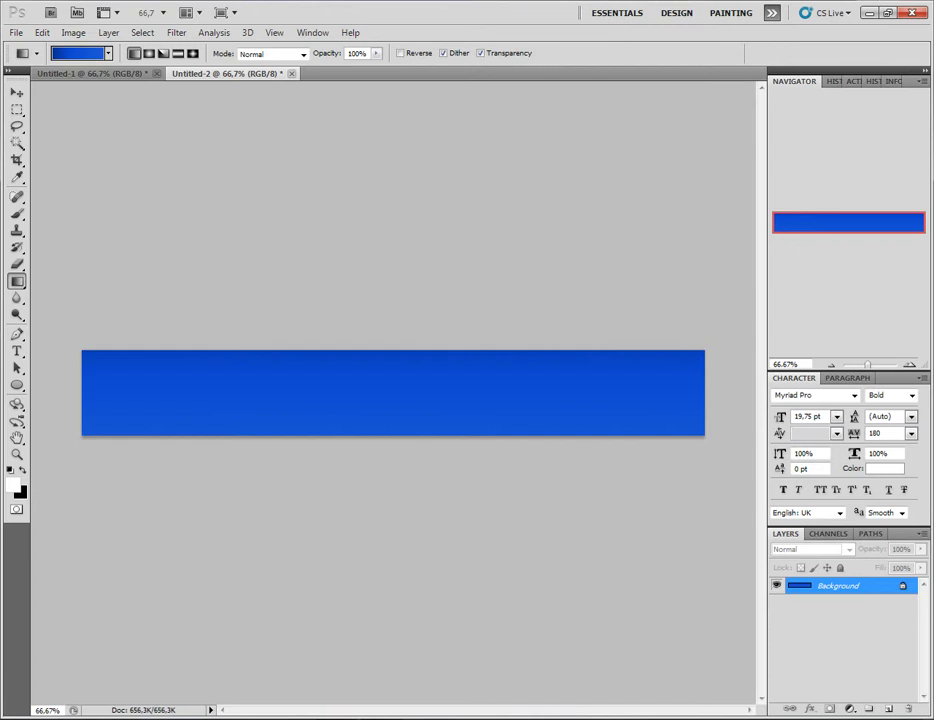
pyautogui.moveTo(381, 350); pyautogui.dragTo(381, 469)
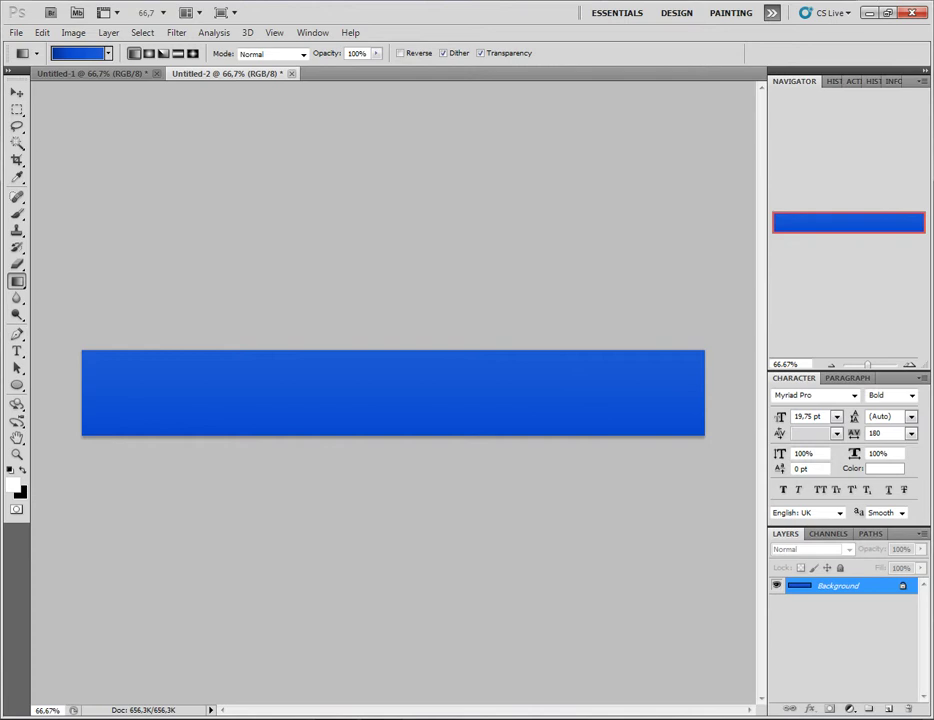
pyautogui.press('t')
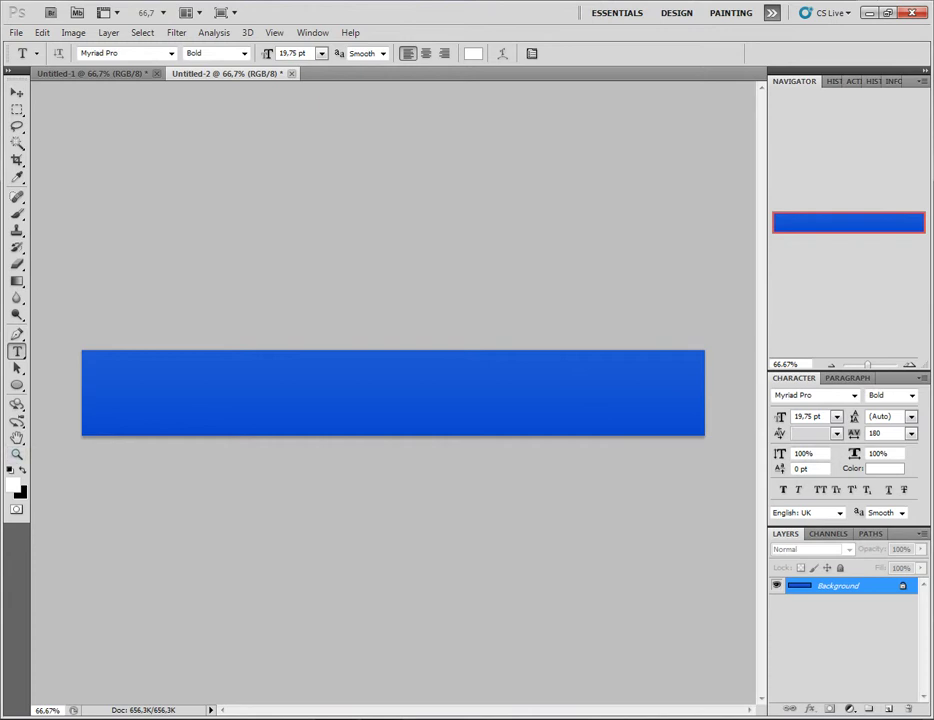
# - Type the title 'Website-ul meu' at 40 pt on the left of the banner
pyautogui.click(264, 389)
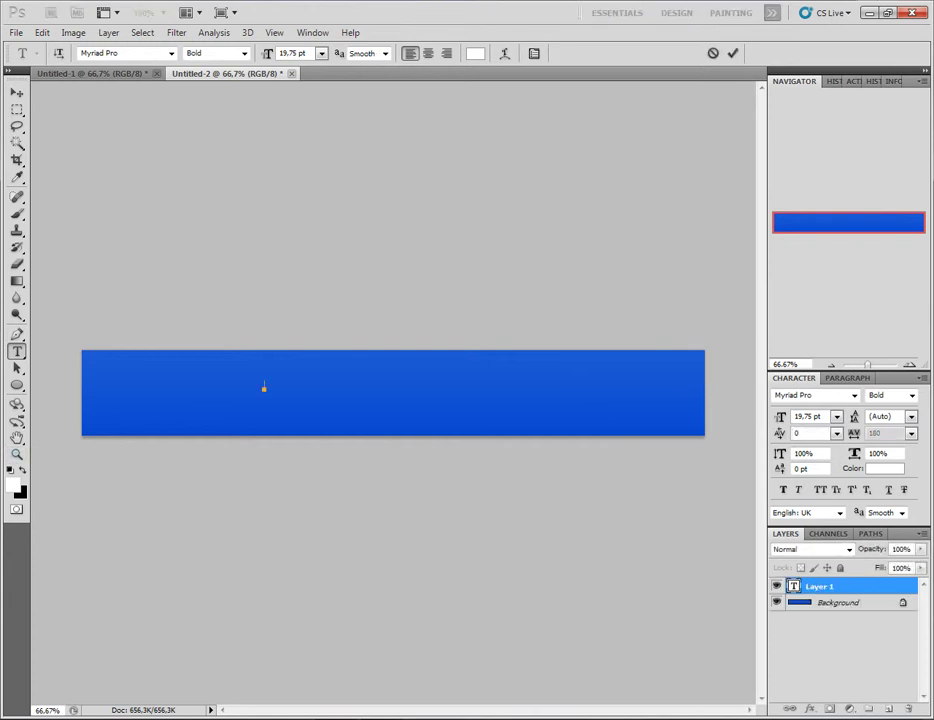
pyautogui.write('30')
pyautogui.moveTo(267, 53); pyautogui.dragTo(271, 53)
pyautogui.write('40')
pyautogui.press('Return')
pyautogui.write('We')
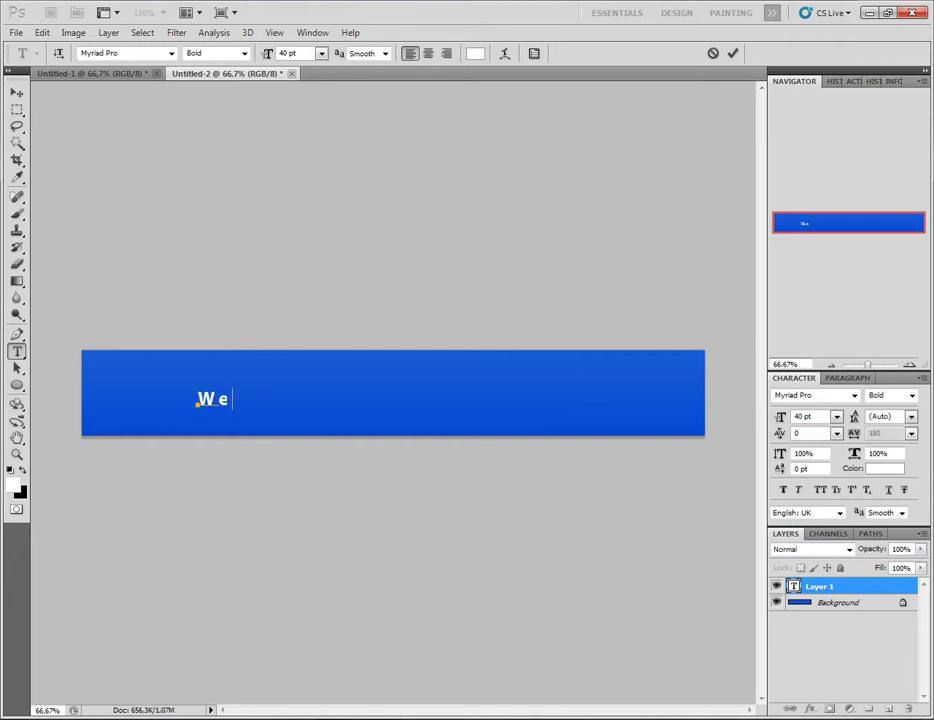
pyautogui.write('bsit')
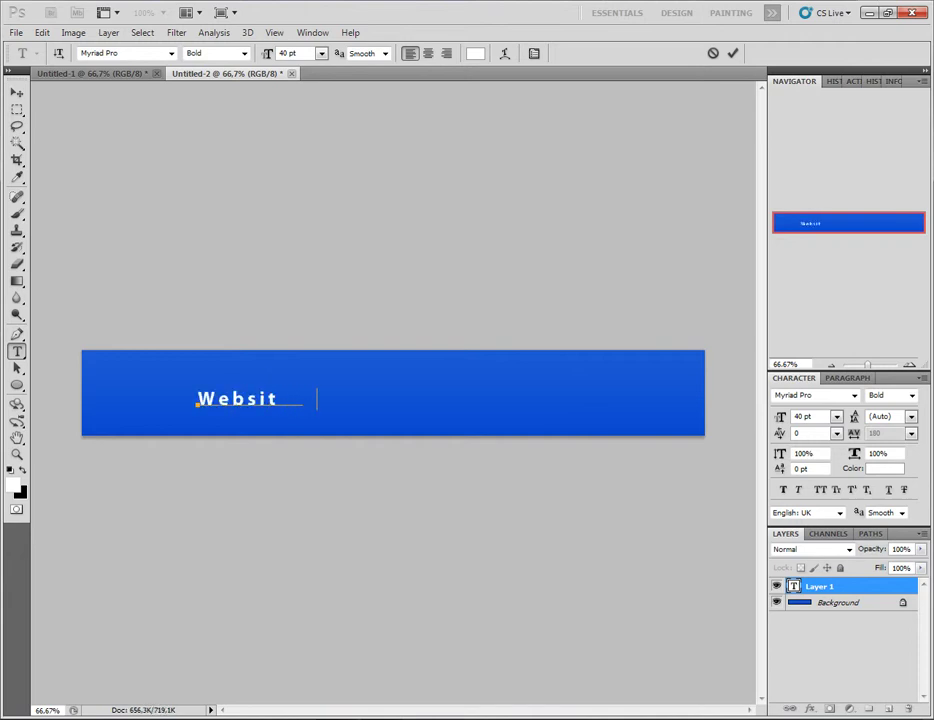
pyautogui.write('e-ul meu')
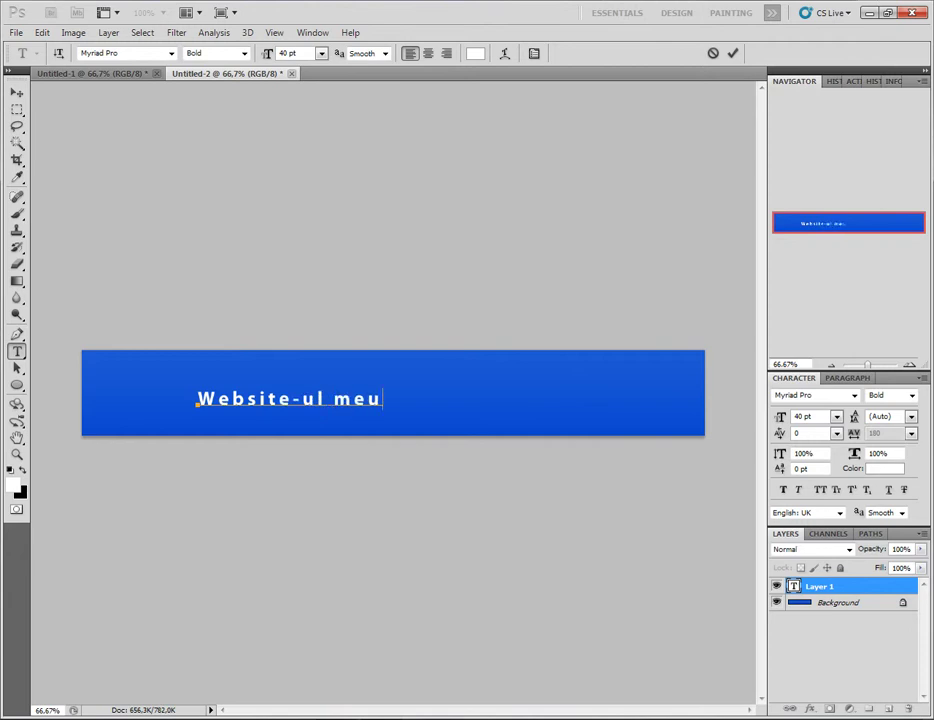
# - Reset the title's letter spacing to 0 and commit the text
pyautogui.hotkey('ctrl', 'a')
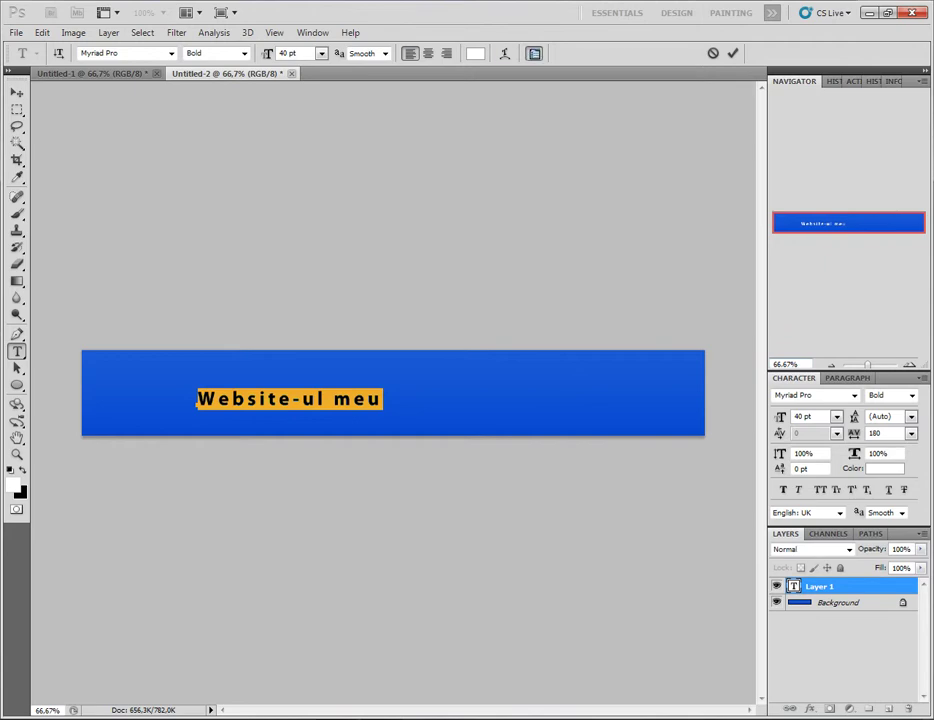
pyautogui.hotkey('ctrl', 't')
pyautogui.hotkey('ctrl', 't')
pyautogui.hotkey('alt', 'Left')
pyautogui.hotkey('alt', 'Left')
pyautogui.hotkey('alt', 'Left')
pyautogui.hotkey('alt', 'Left')
pyautogui.hotkey('alt', 'Left')
pyautogui.hotkey('alt', 'Left')
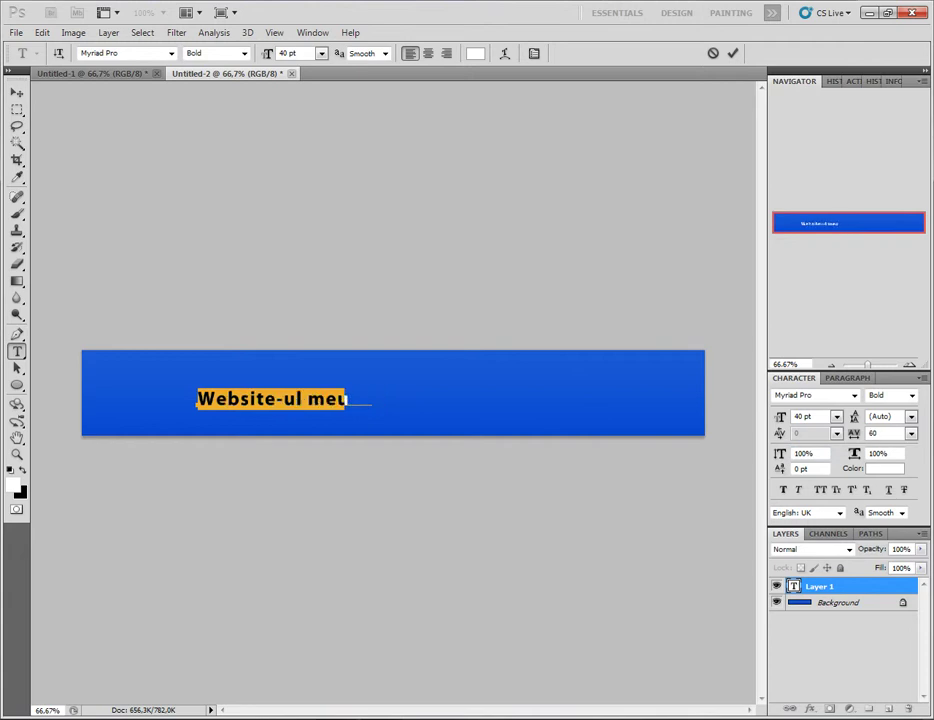
pyautogui.hotkey('alt', 'Left')
pyautogui.hotkey('alt', 'Left')
pyautogui.hotkey('alt', 'Left')
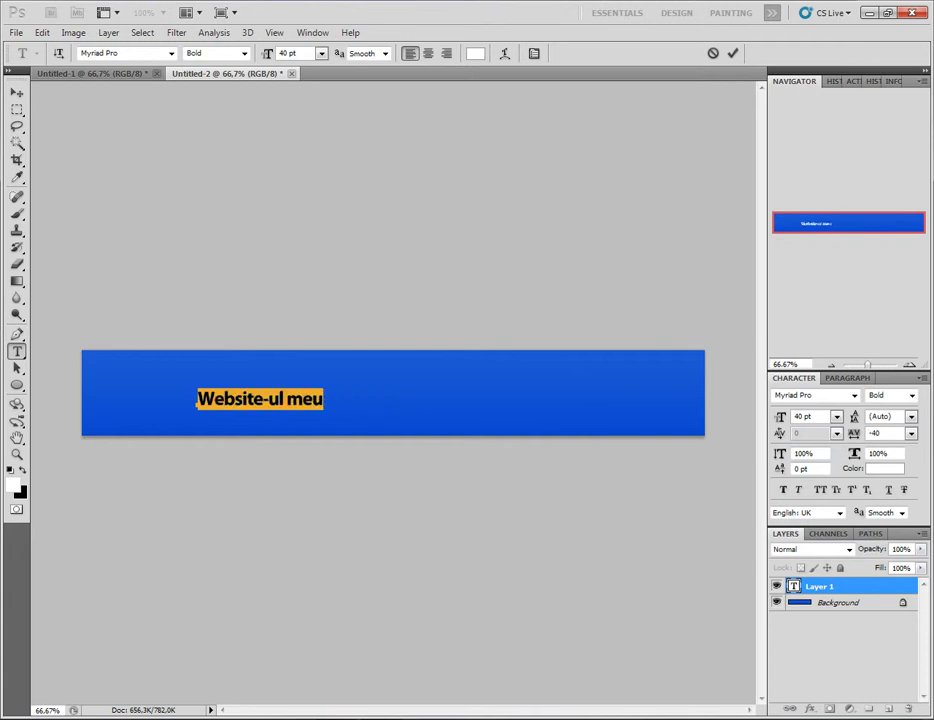
pyautogui.hotkey('ctrl', 'shift', 'q')
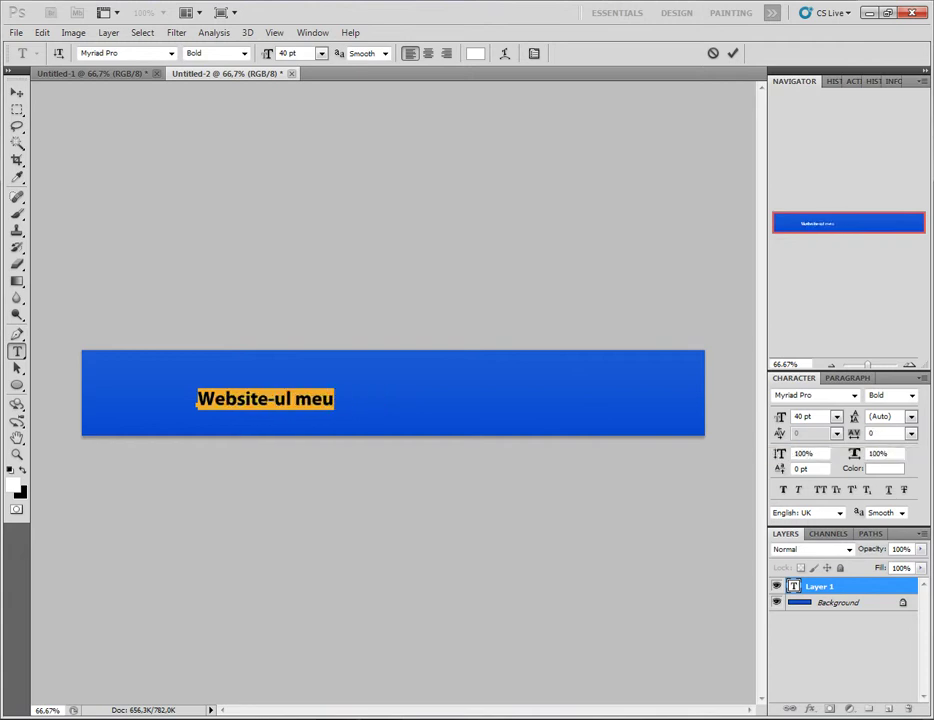
pyautogui.hotkey('ctrl', 'Return')
pyautogui.press('v')
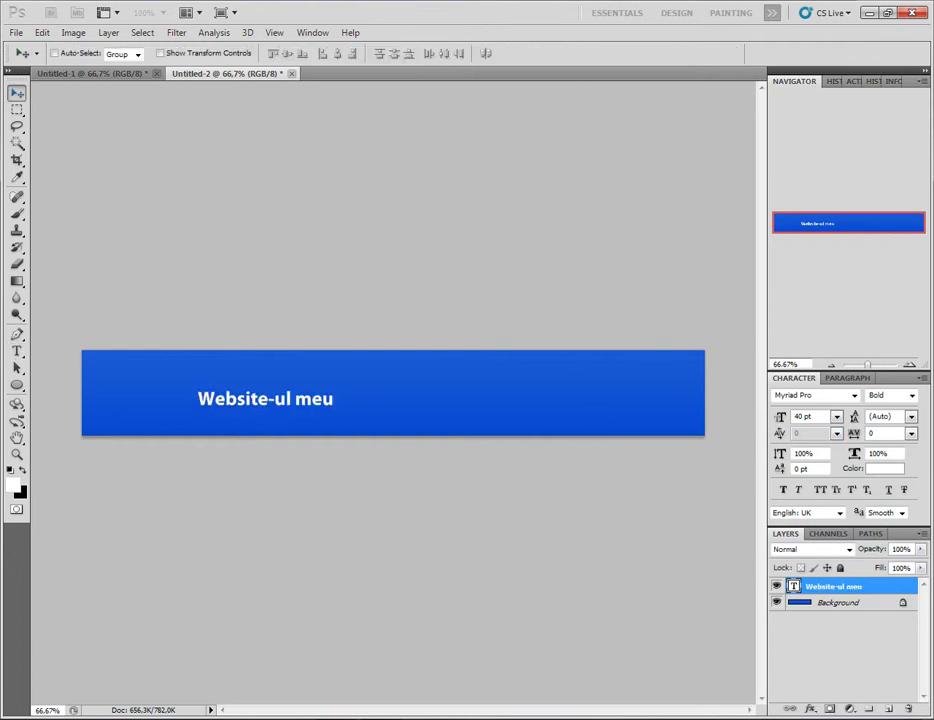
# - Scale the title up about 129%, to roughly 52 pt
pyautogui.hotkey('ctrl', 't')
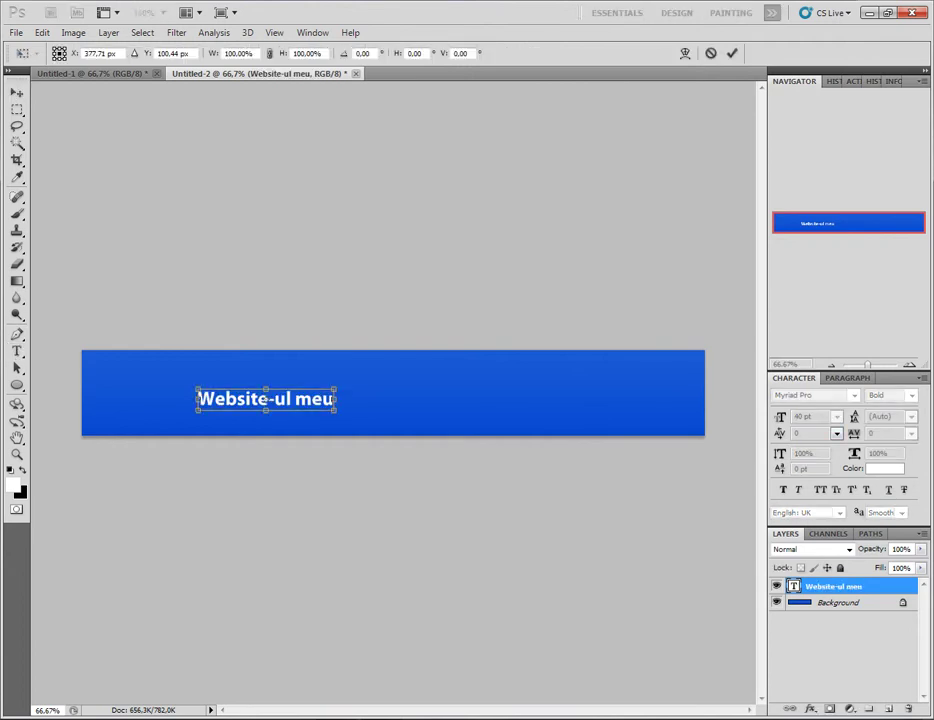
pyautogui.moveTo(337, 409); pyautogui.dragTo(375, 410)
pyautogui.press('Return')
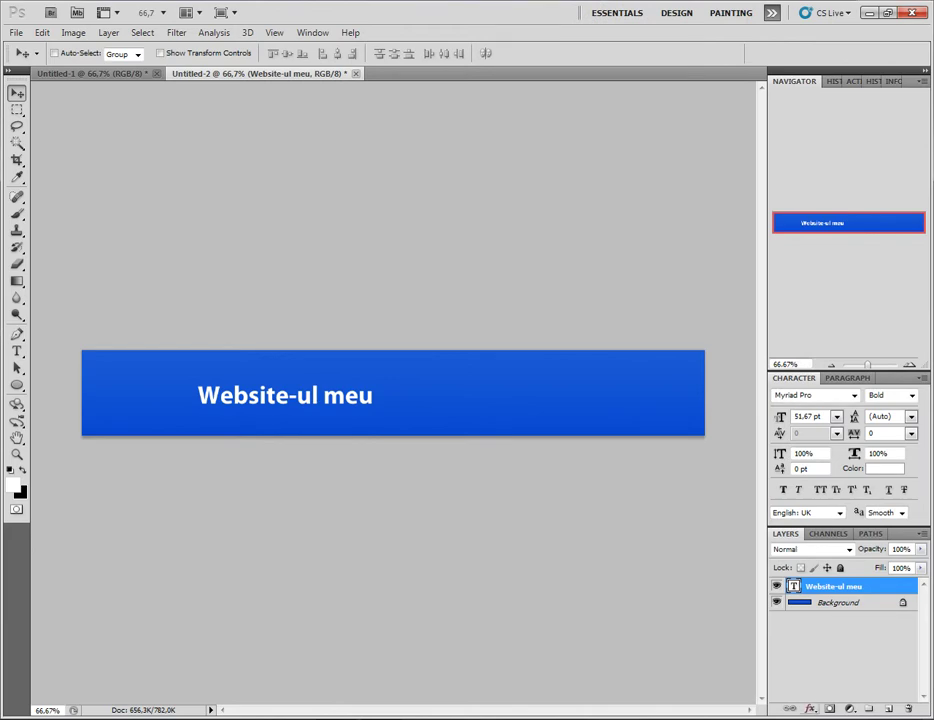
pyautogui.click(812, 708)
# - Give the title a drop shadow with distance 2 and size 8
pyautogui.click(822, 534)
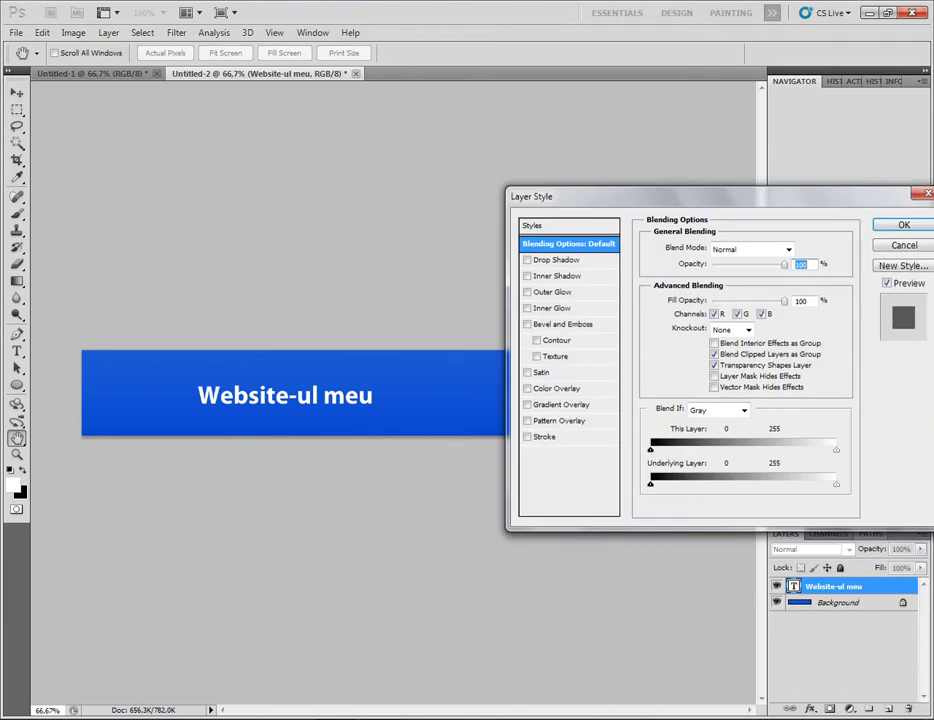
pyautogui.click(527, 260)
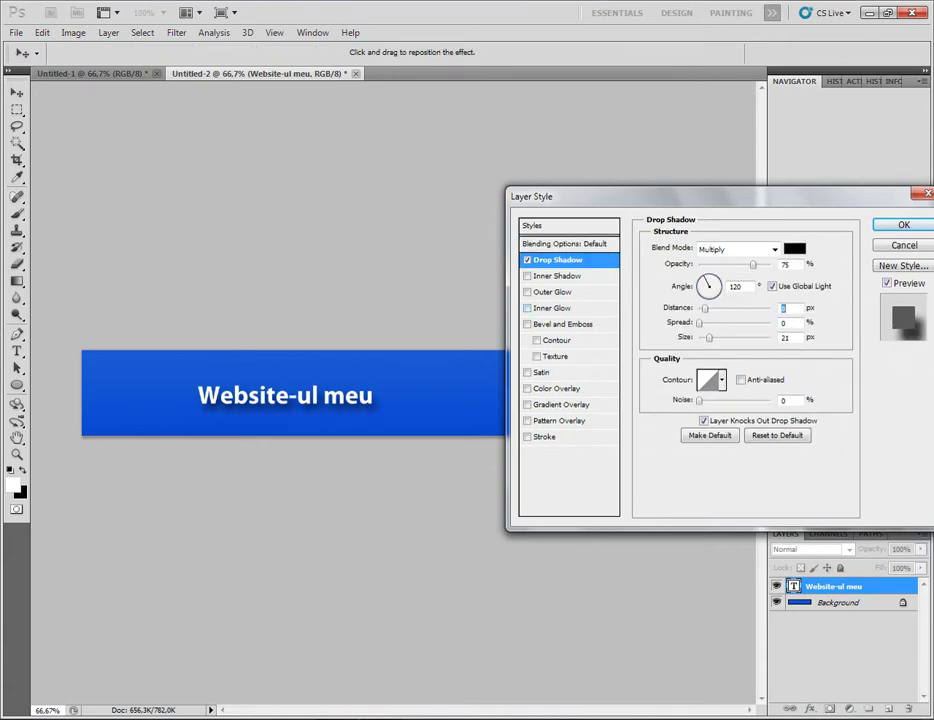
pyautogui.write('8')
pyautogui.press('Tab')
pyautogui.write('8')
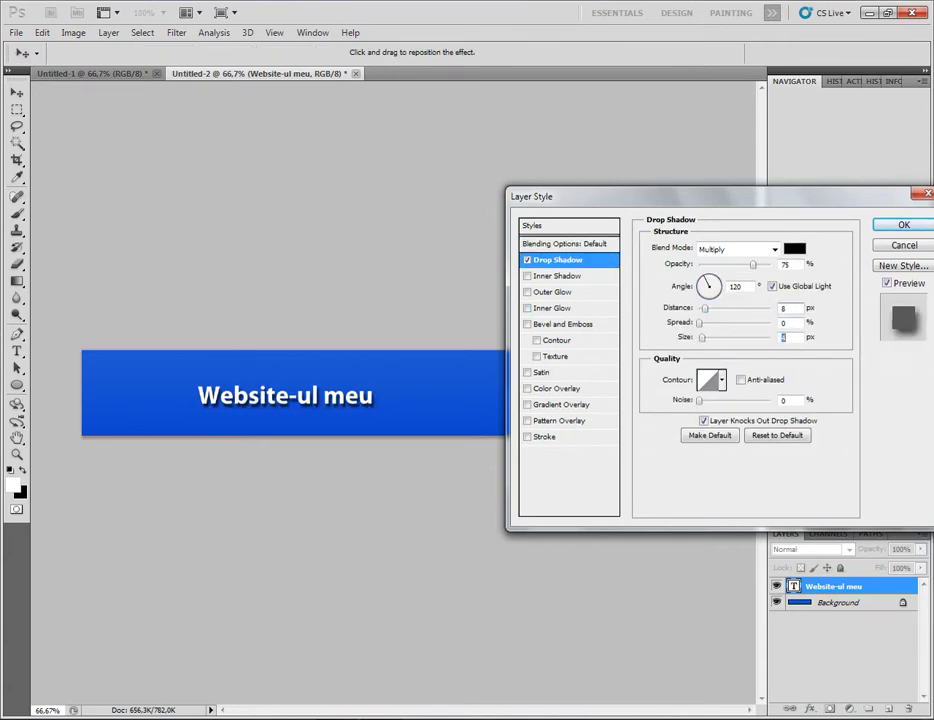
pyautogui.hotkey('shift', 'Tab')
pyautogui.hotkey('shift', 'Tab')
pyautogui.write('2')
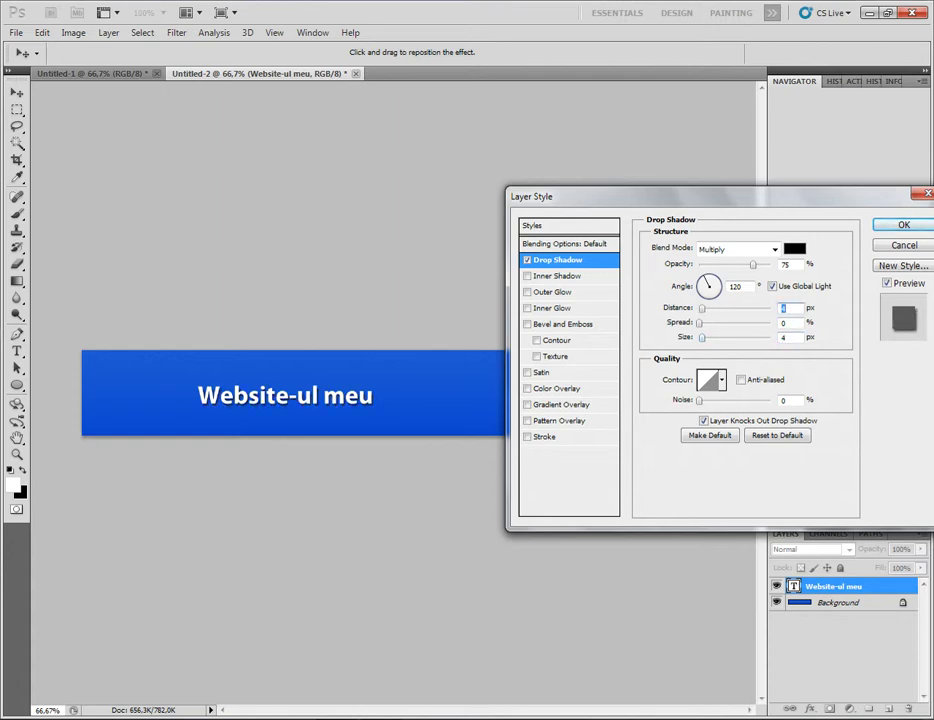
# - Add a thin black stroke of about 1-2 px and apply both effects
pyautogui.click(545, 436)
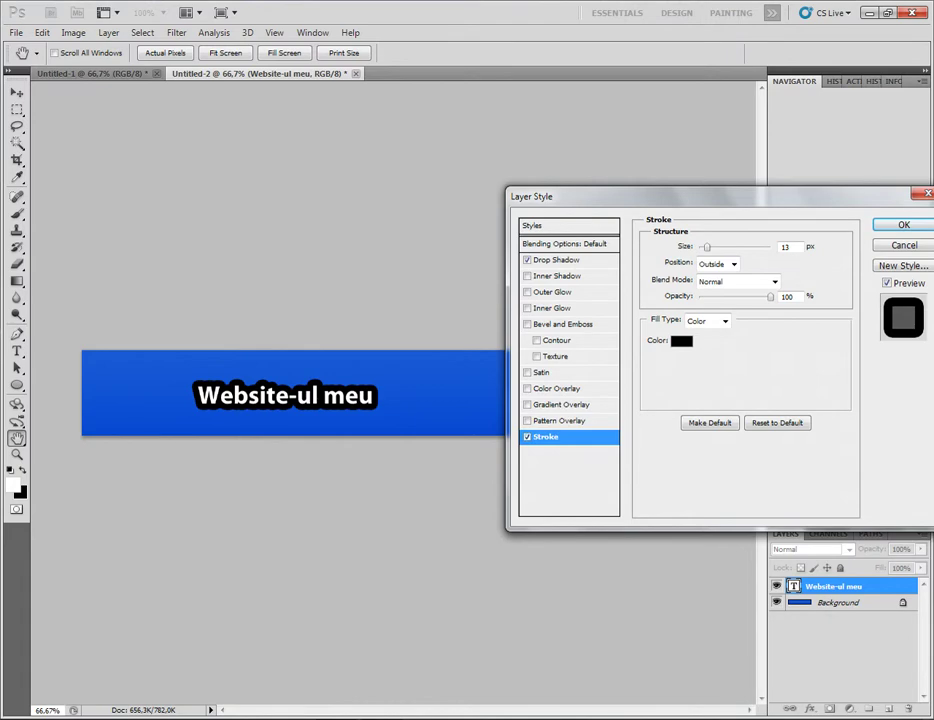
pyautogui.click(681, 340)
pyautogui.click(525, 477)
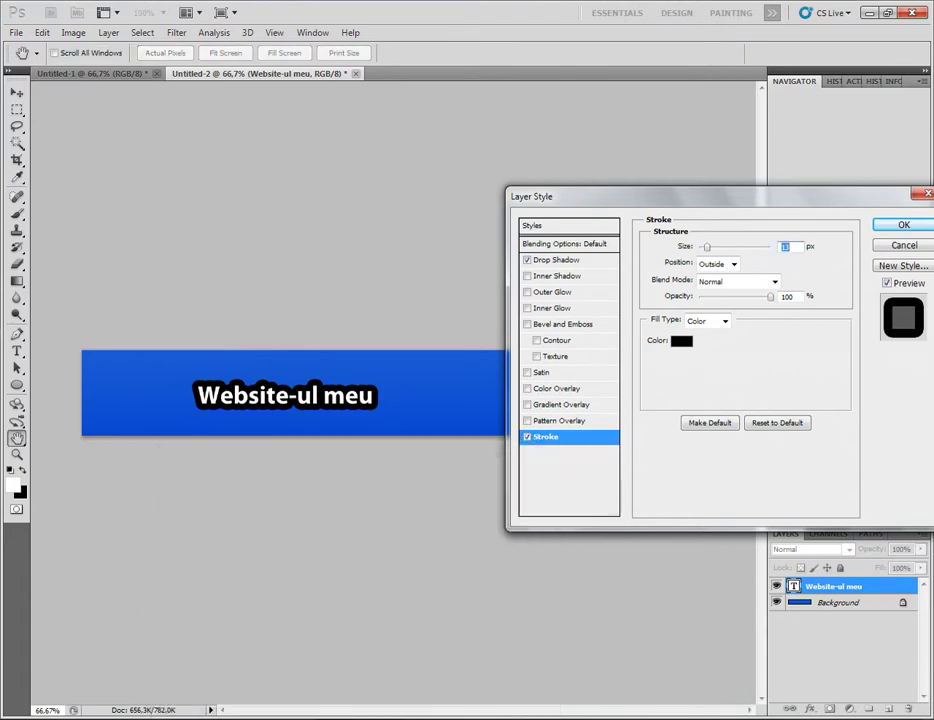
pyautogui.write('1')
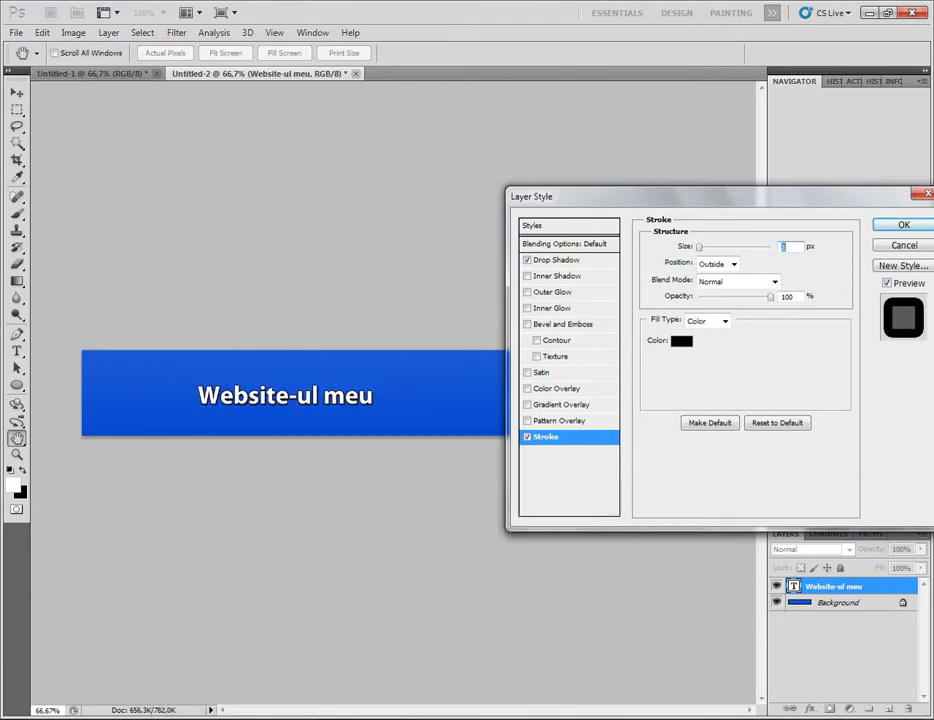
pyautogui.press('Up')
pyautogui.press('Up')
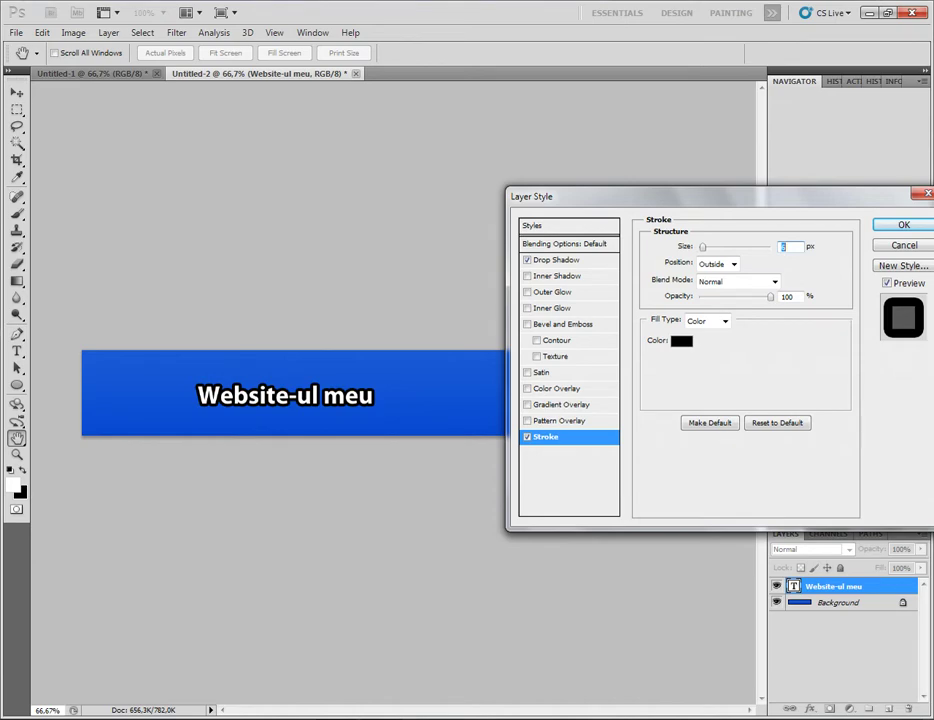
pyautogui.press('Down')
pyautogui.press('Down')
pyautogui.press('Up')
pyautogui.press('Up')
pyautogui.press('Down')
pyautogui.press('Down')
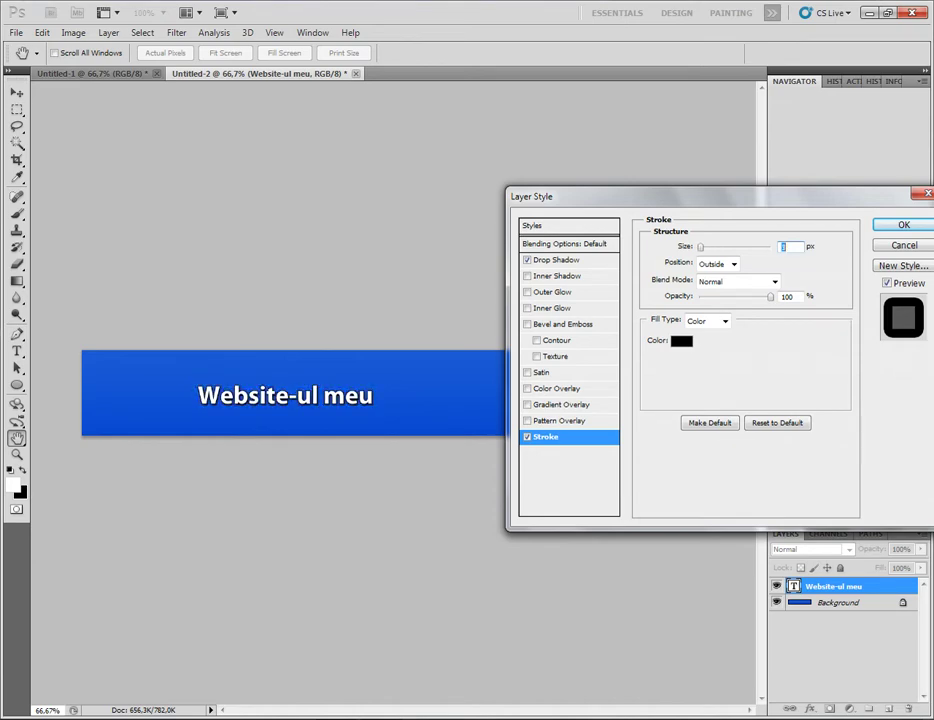
pyautogui.press('Up')
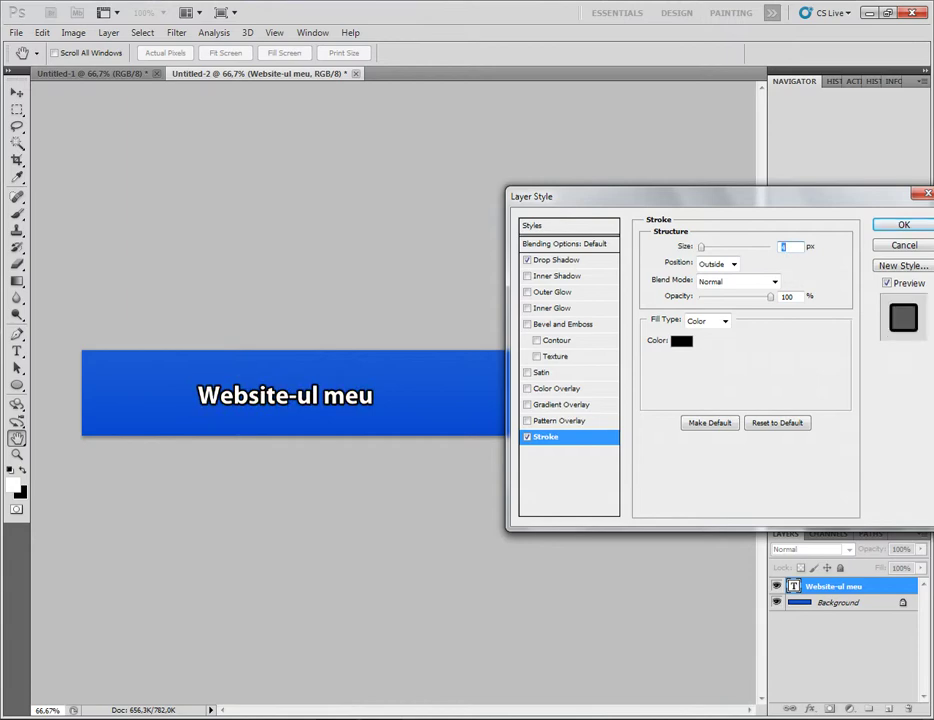
pyautogui.press('Return')
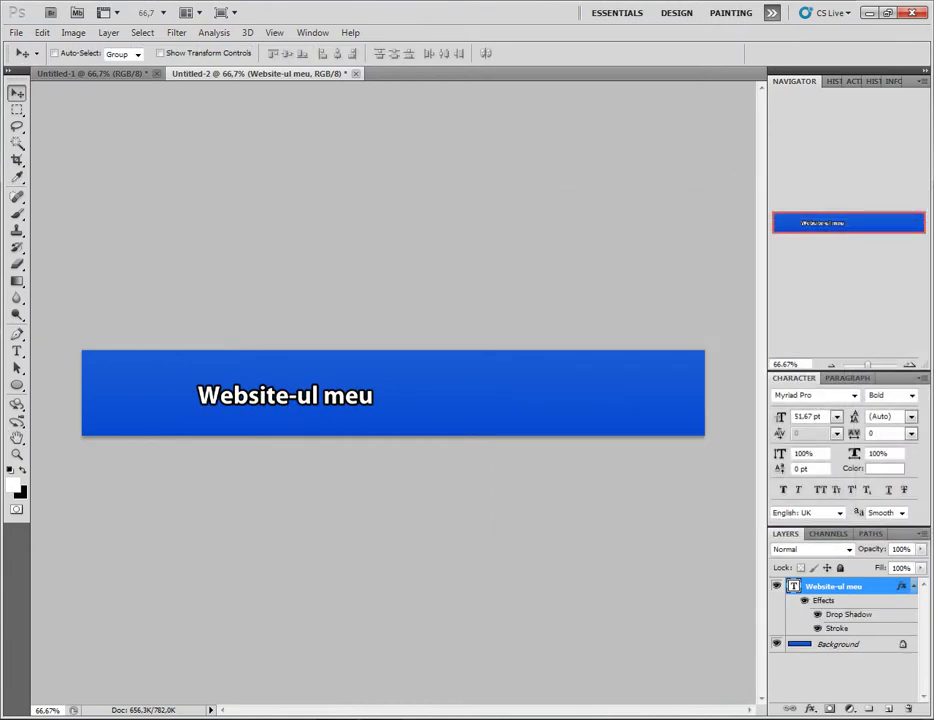
# - Move the title up-left and begin a new text line below it
pyautogui.moveTo(285, 395)
pyautogui.mouseDown()
pyautogui.moveTo(226, 382)
pyautogui.moveTo(241, 385)
pyautogui.mouseUp()
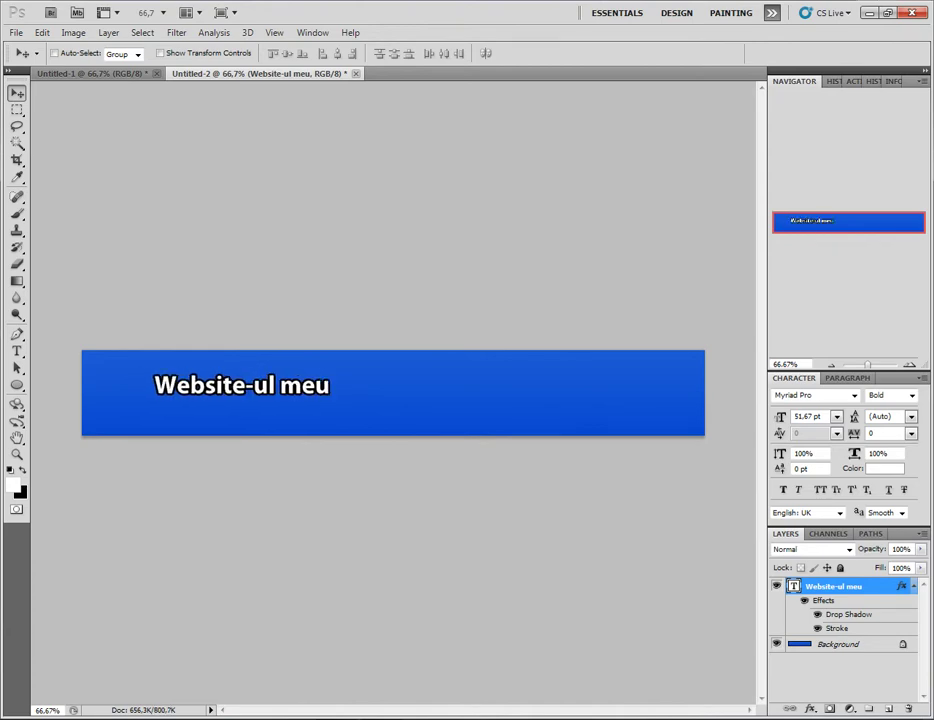
pyautogui.press('t')
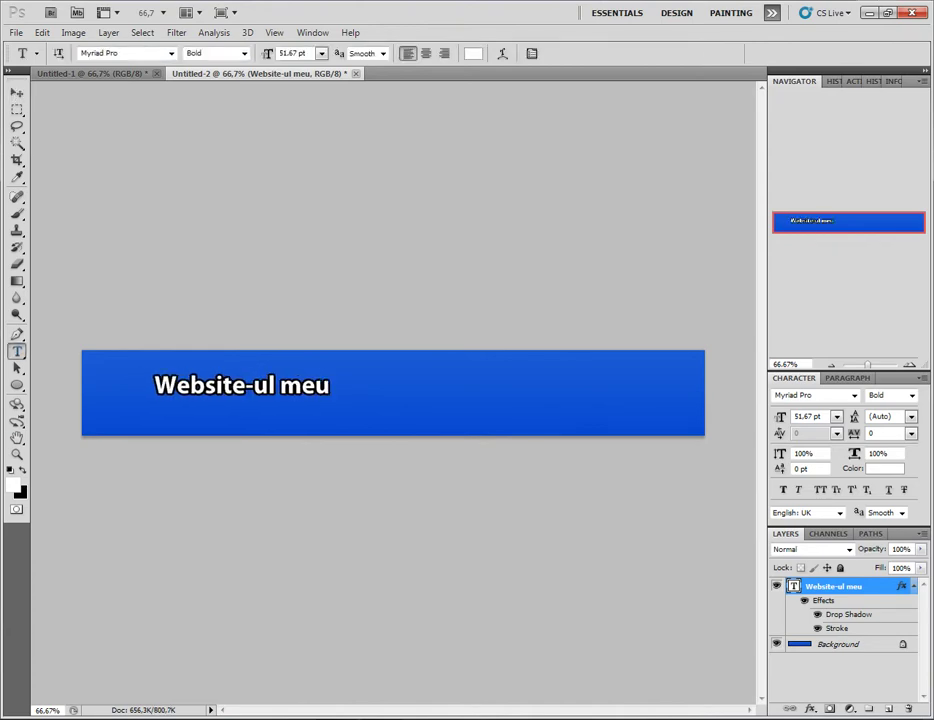
pyautogui.click(158, 406)
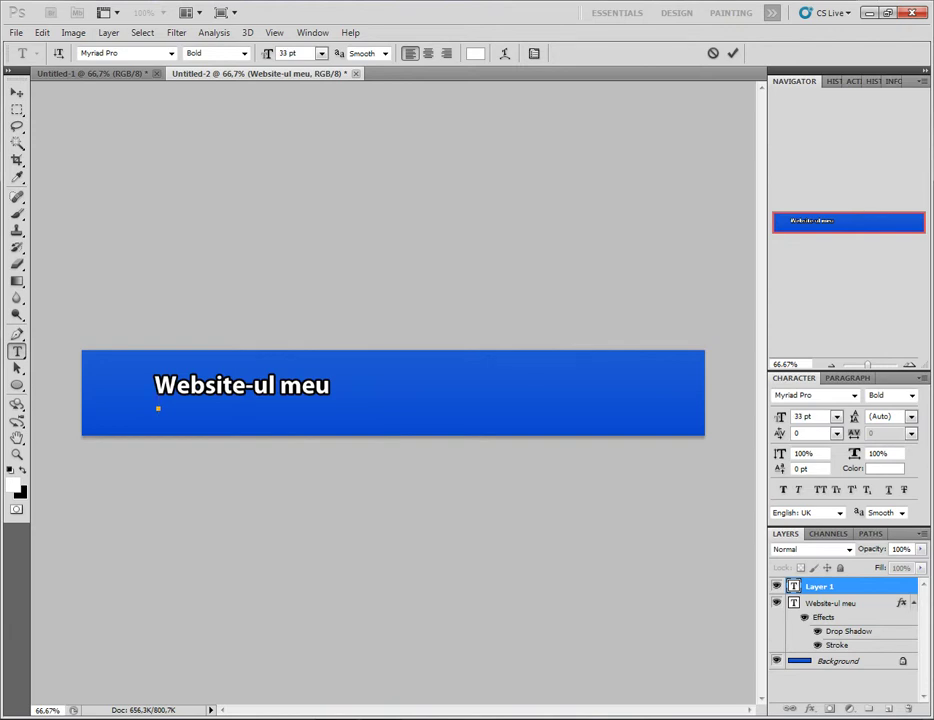
pyautogui.write('28')
pyautogui.press('Return')
# - Type the 25 pt subtitle 'Acesta este websiteul meu' and place it under the title
pyautogui.click(290, 53)
pyautogui.write('25')
pyautogui.press('Return')
pyautogui.press('Return')
pyautogui.write('Ace')
pyautogui.write('sta este')
pyautogui.write(' website')
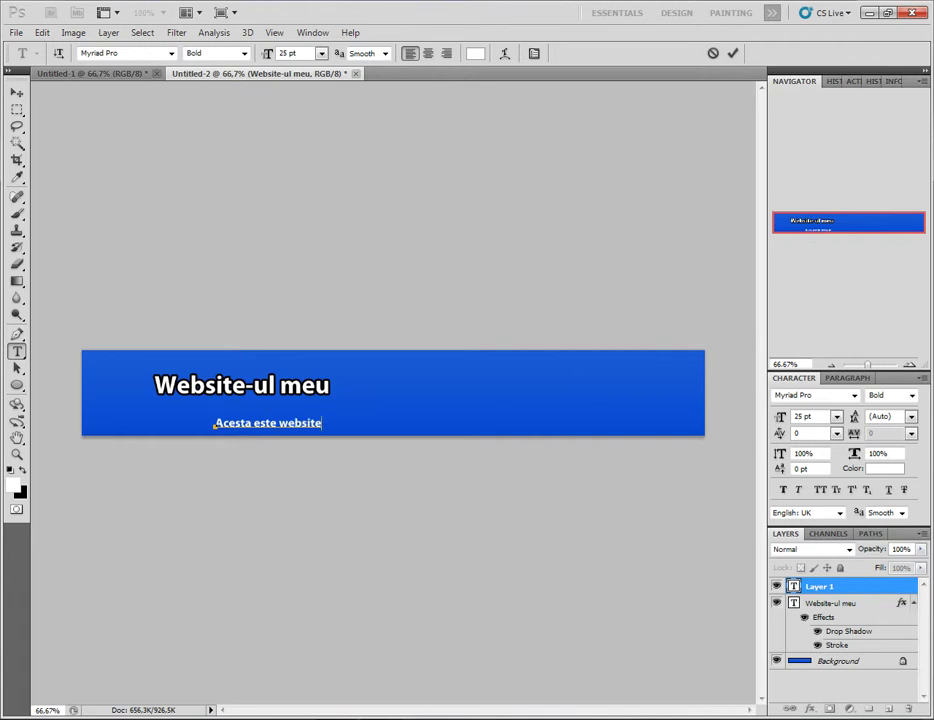
pyautogui.write('ul m')
pyautogui.write('eu')
pyautogui.click(17, 92)
pyautogui.moveTo(285, 423); pyautogui.dragTo(227, 406)
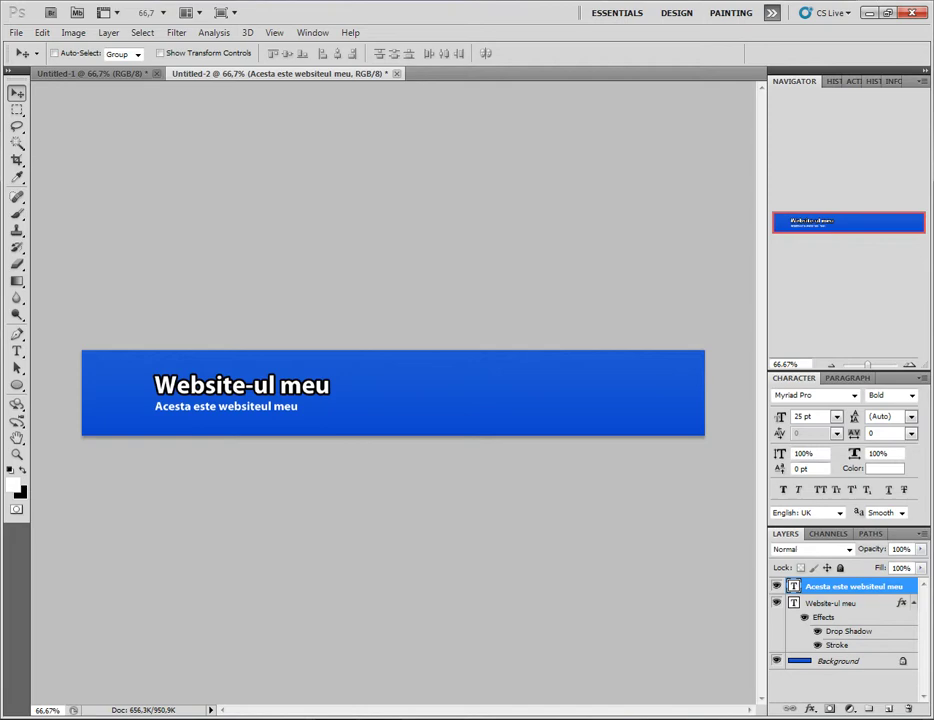
# - Set the subtitle's letter spacing to 100
pyautogui.write('20')
pyautogui.write('120')
pyautogui.press('Return')
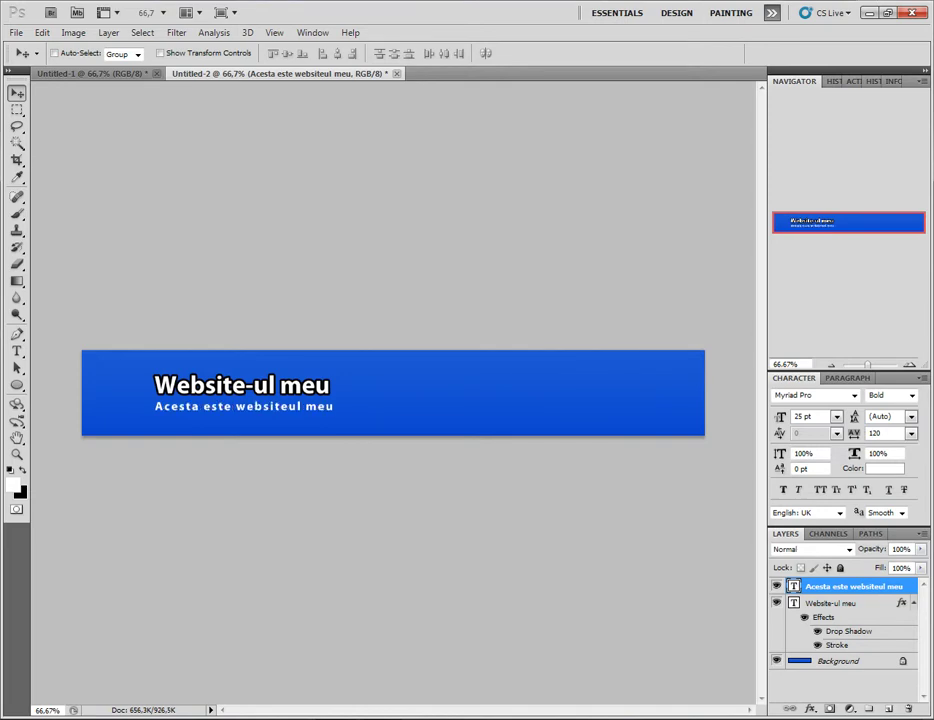
pyautogui.click(880, 433)
pyautogui.write('10')
pyautogui.write('0')
pyautogui.press('Return')
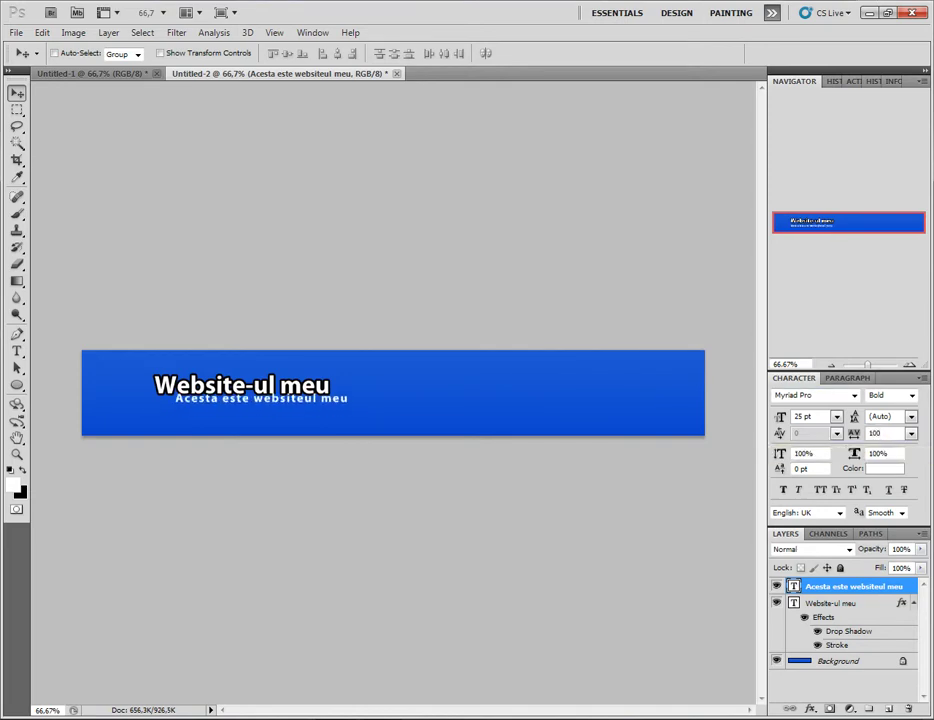
# - Nudge the subtitle down and right so it sits just under the title
pyautogui.hotkey('shift', 'Left')
pyautogui.hotkey('shift', 'Left')
pyautogui.hotkey('shift', 'Left')
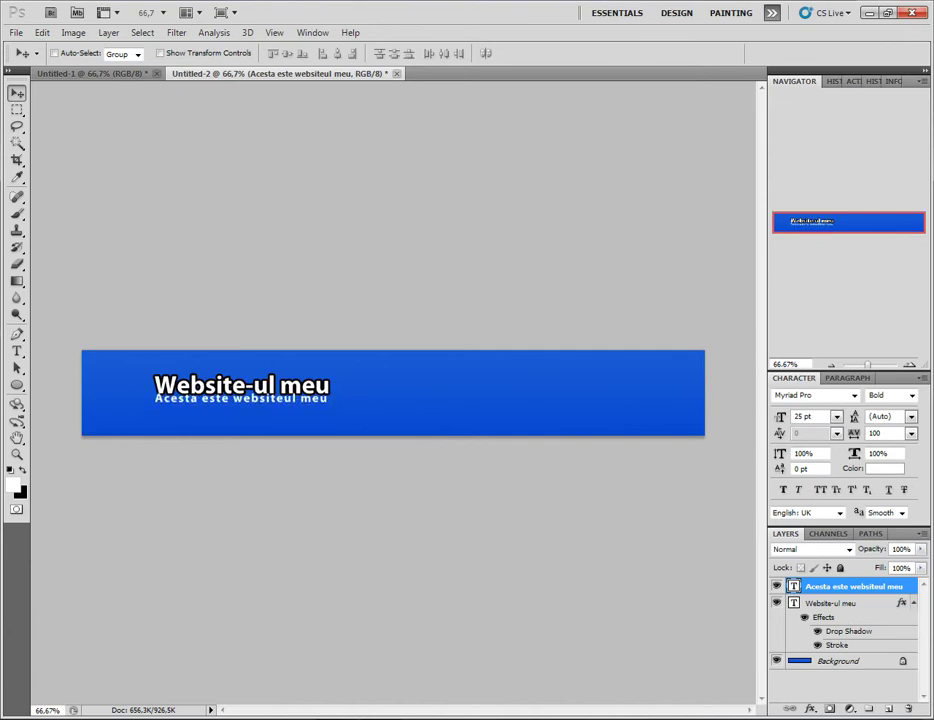
pyautogui.press('Down')
pyautogui.press('Down')
pyautogui.press('Down')
pyautogui.press('Down')
pyautogui.press('Down')
pyautogui.press('Down')
pyautogui.press('Down')
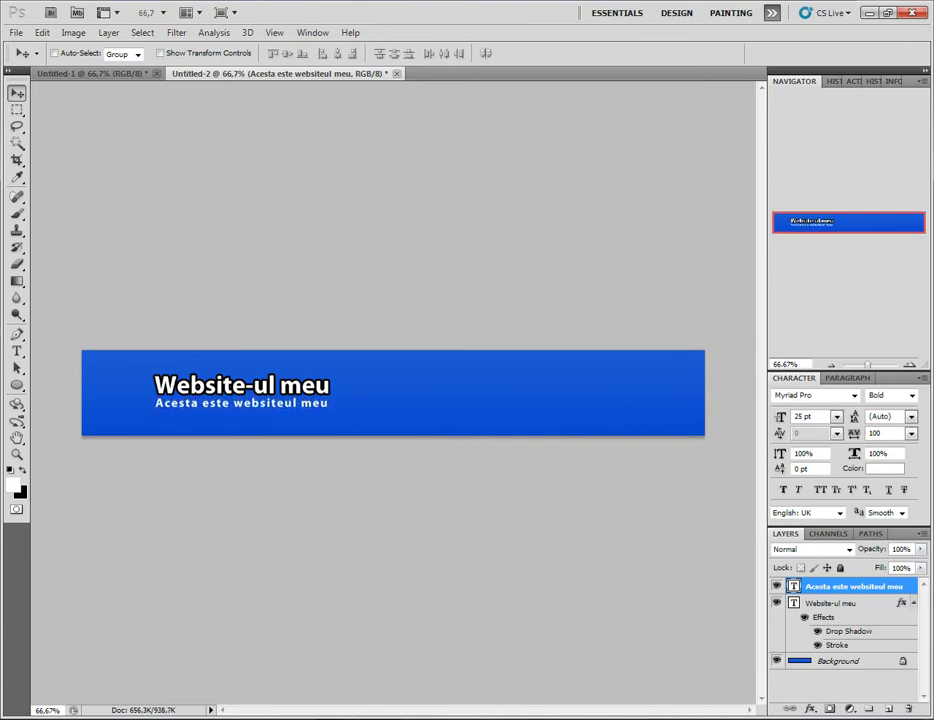
pyautogui.press('Right')
pyautogui.press('Right')
pyautogui.press('Right')
pyautogui.press('Right')
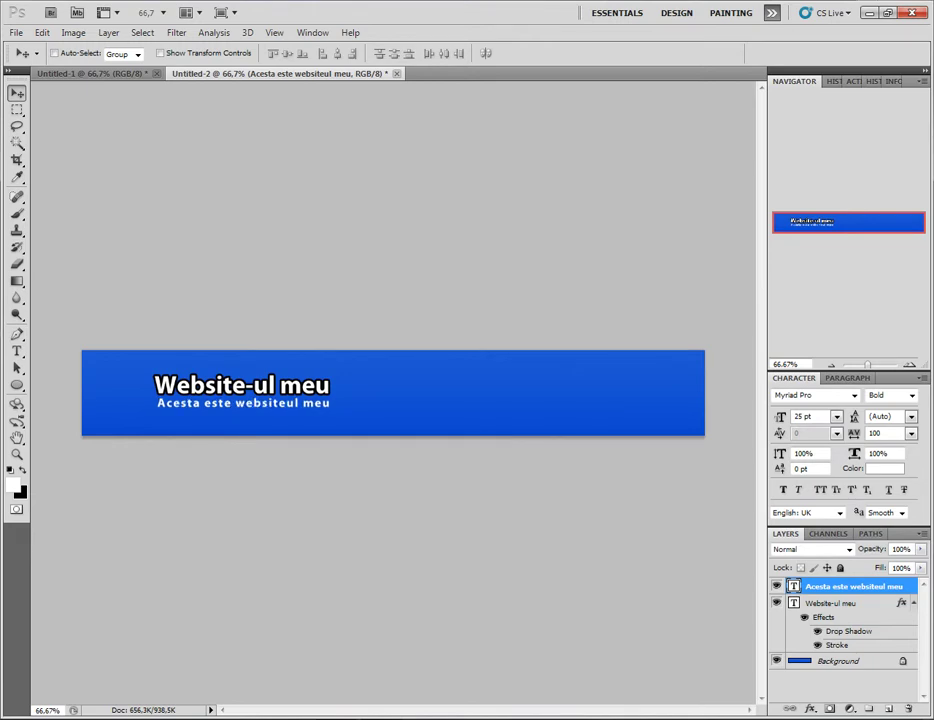
pyautogui.press('Down')
pyautogui.press('Right')
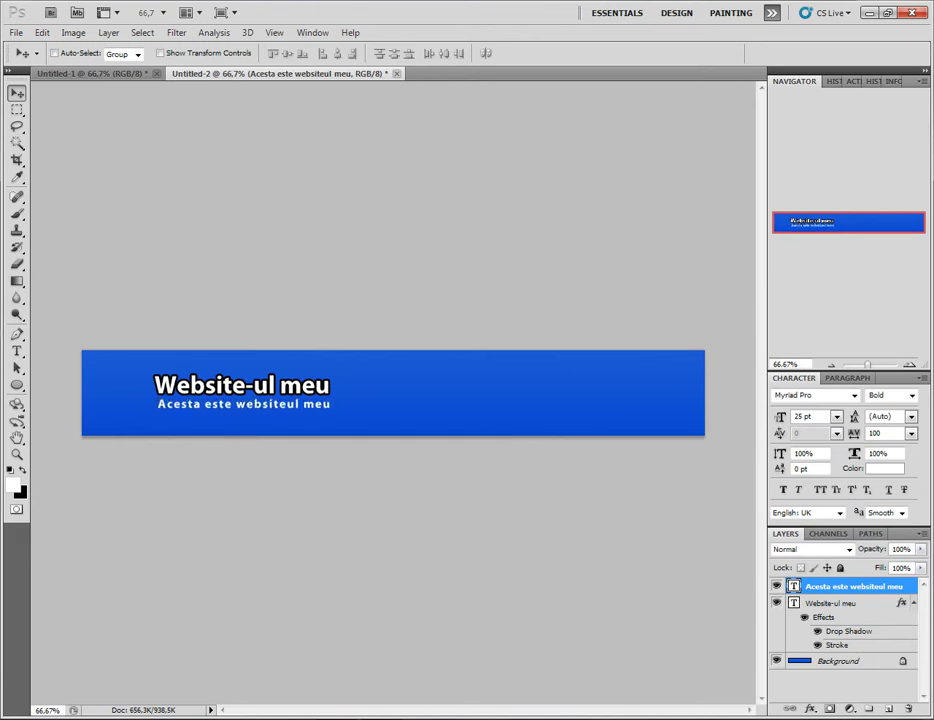
# - Select both text layers and shift them left together
pyautogui.hotkey('alt', '[')
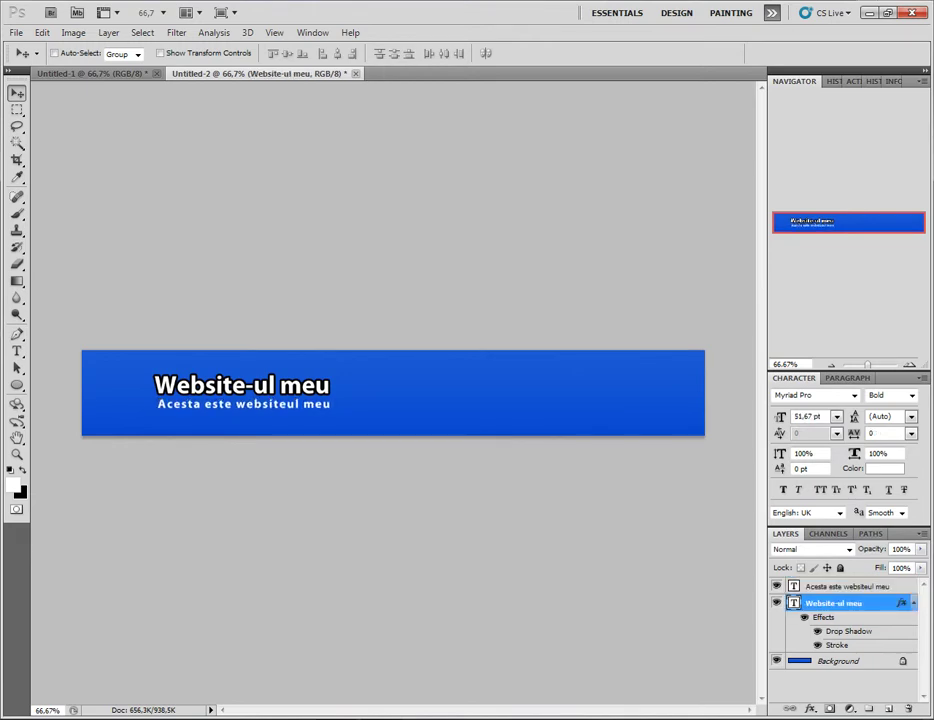
pyautogui.hotkey('alt', ']')
pyautogui.hotkey('shift', 'alt', '[')
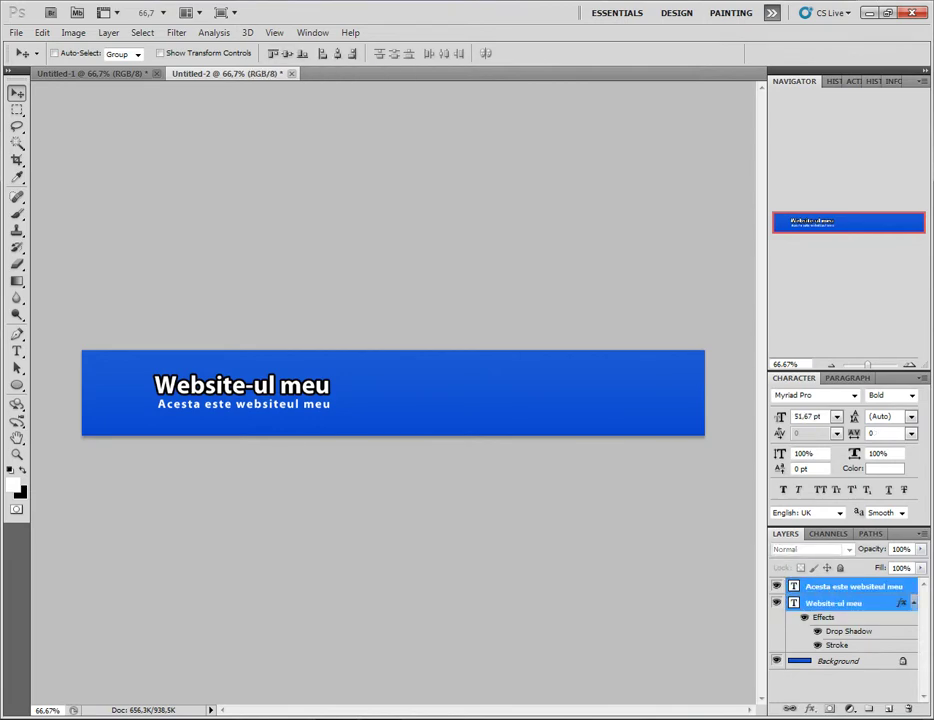
pyautogui.moveTo(240, 392); pyautogui.dragTo(209, 396)
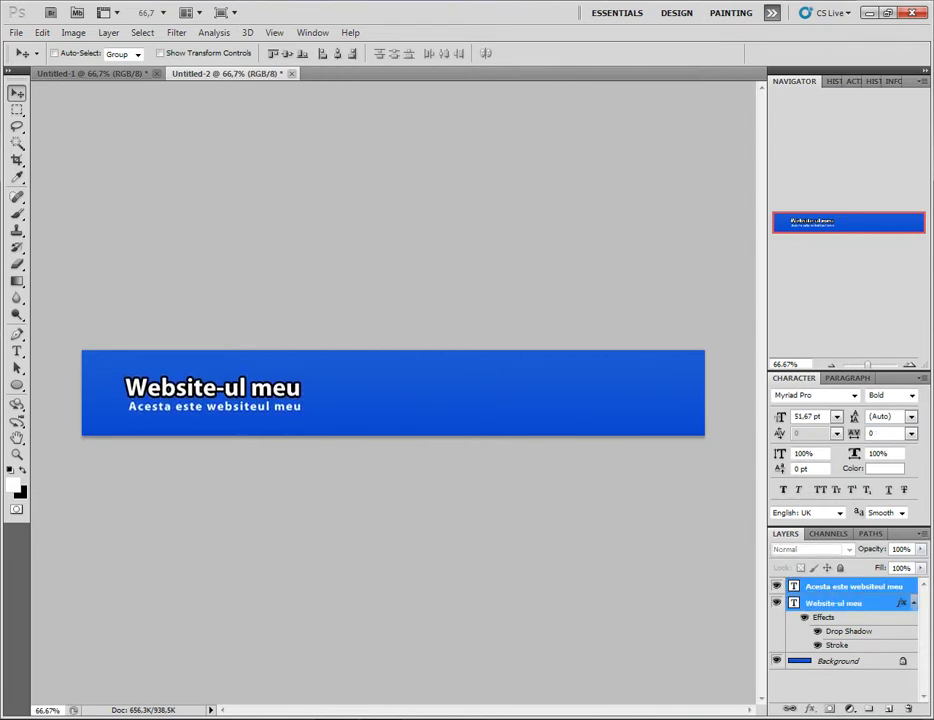
pyautogui.moveTo(209, 396); pyautogui.dragTo(207, 393)
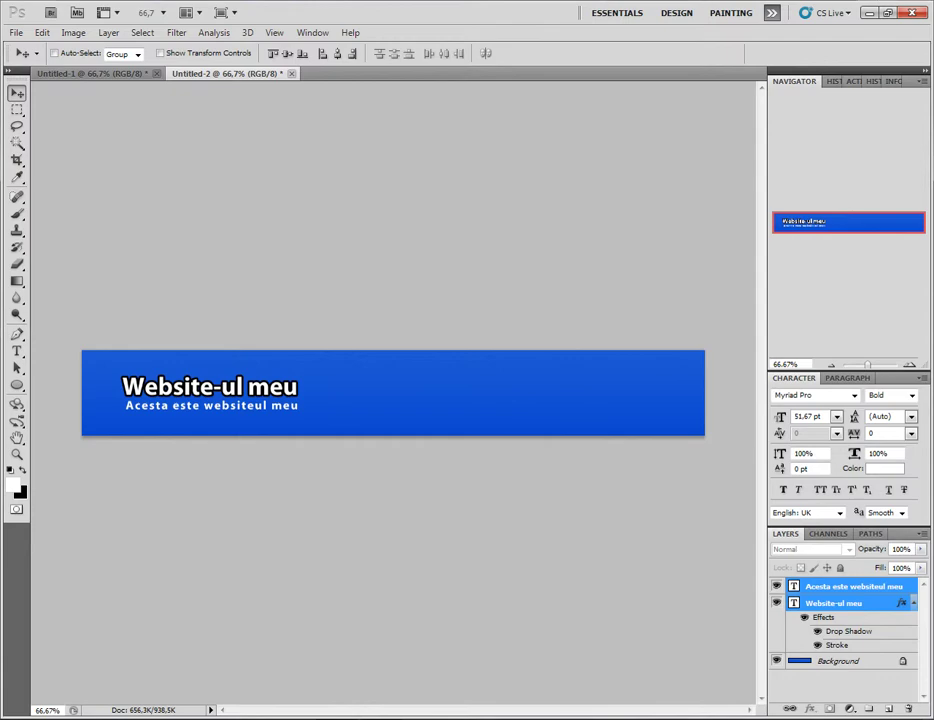
# - Create a new 'Site' folder on the Desktop in the save dialog
pyautogui.hotkey('ctrl', 's')
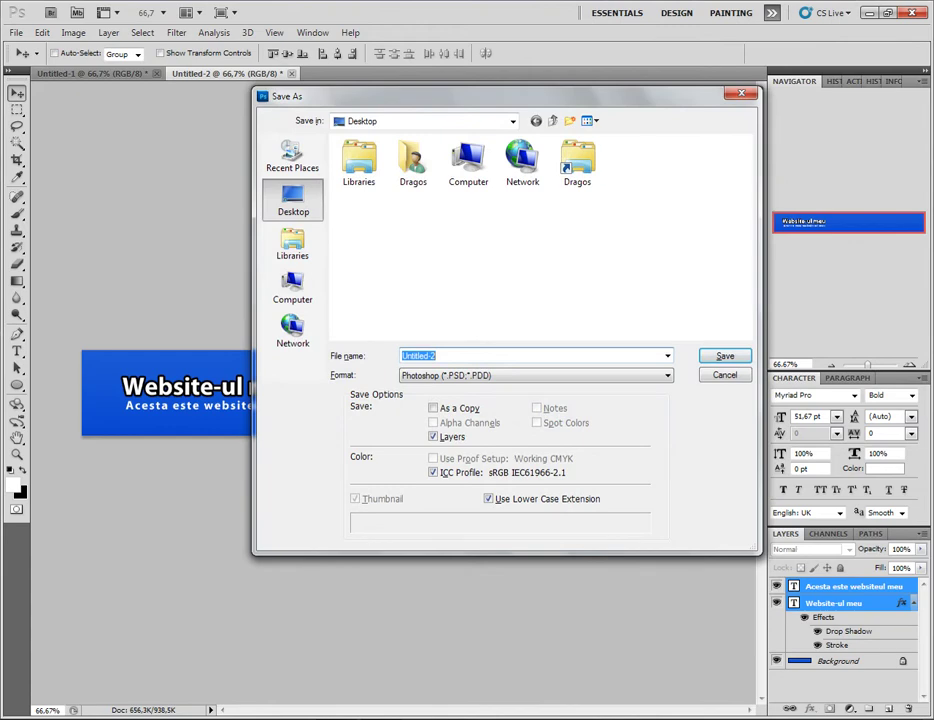
pyautogui.click(570, 120)
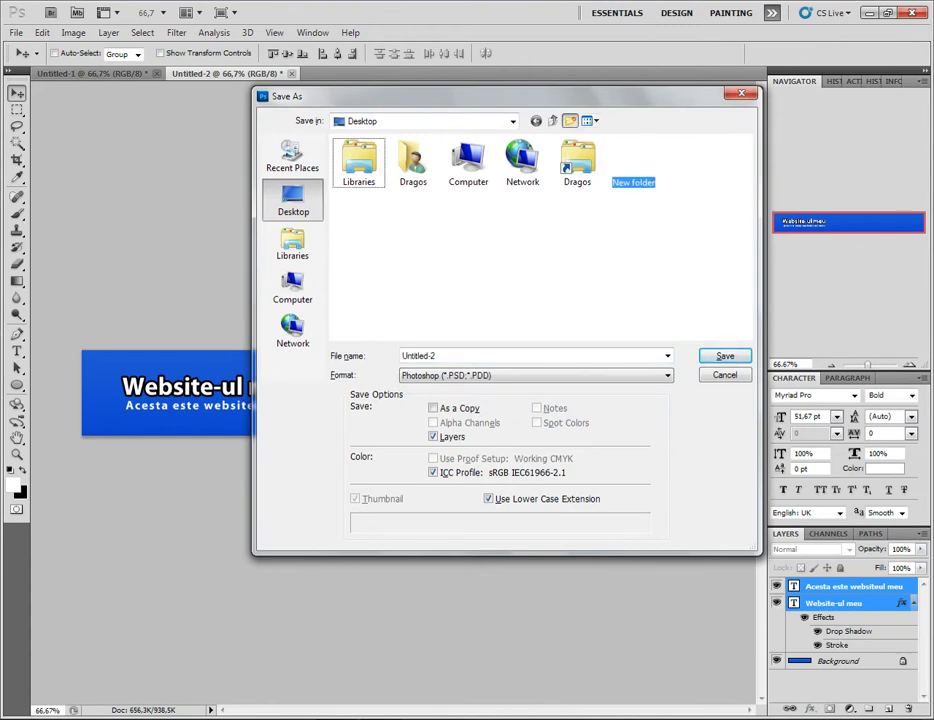
pyautogui.write('Site')
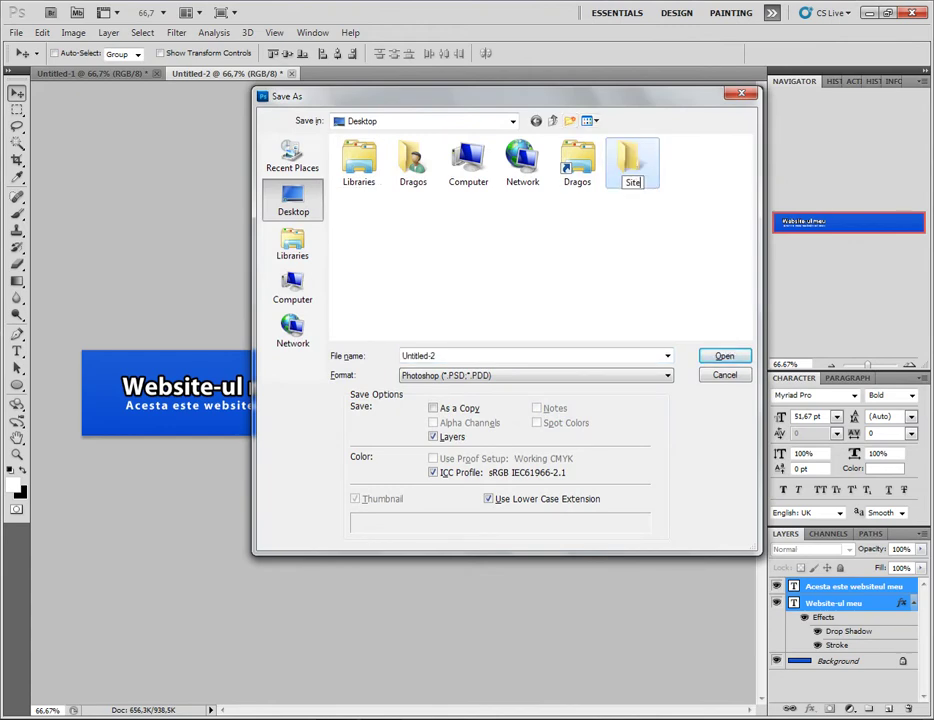
pyautogui.press('Return')
pyautogui.press('Return')
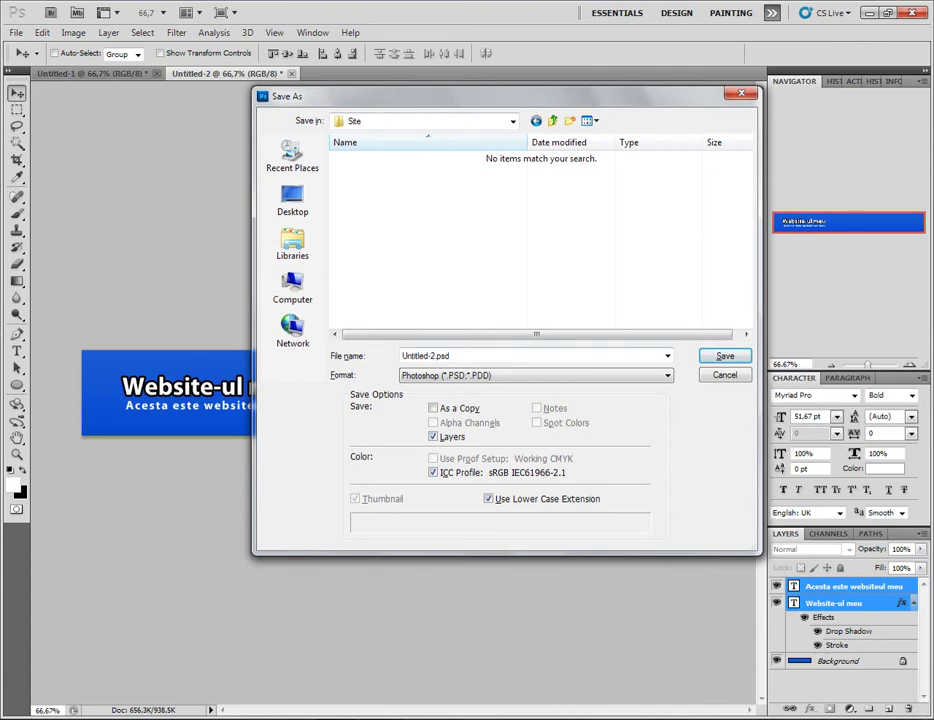
# - Save the banner as header.png in PNG format, accepting the PNG options
pyautogui.press('Tab')
pyautogui.write('hea')
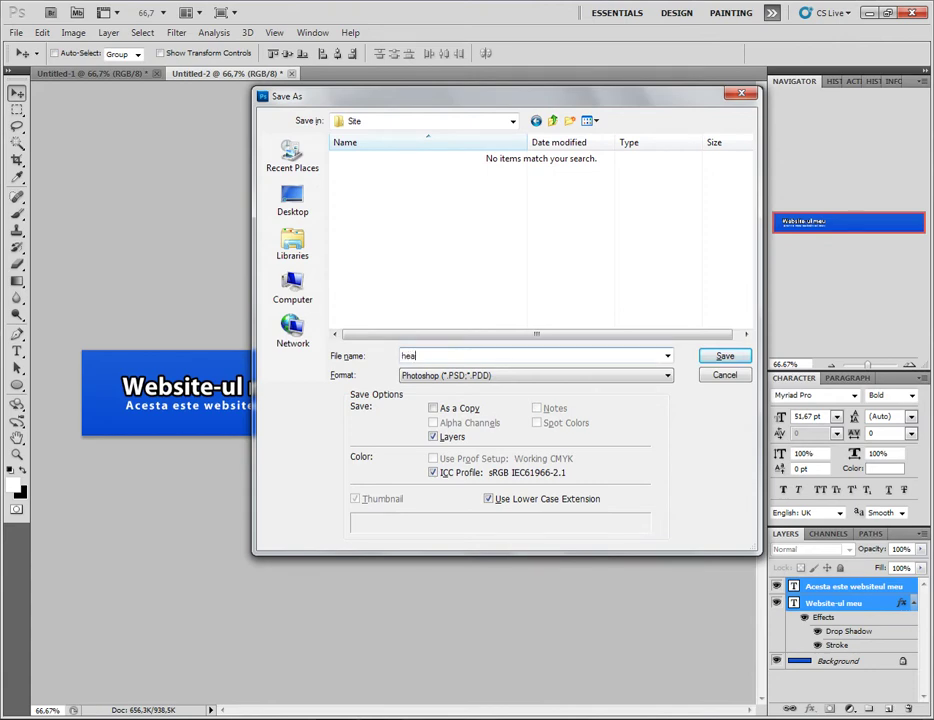
pyautogui.write('der')
pyautogui.press('Tab')
pyautogui.hotkey('alt', 'Down')
pyautogui.press('Down')
pyautogui.press('Down')
pyautogui.press('Down')
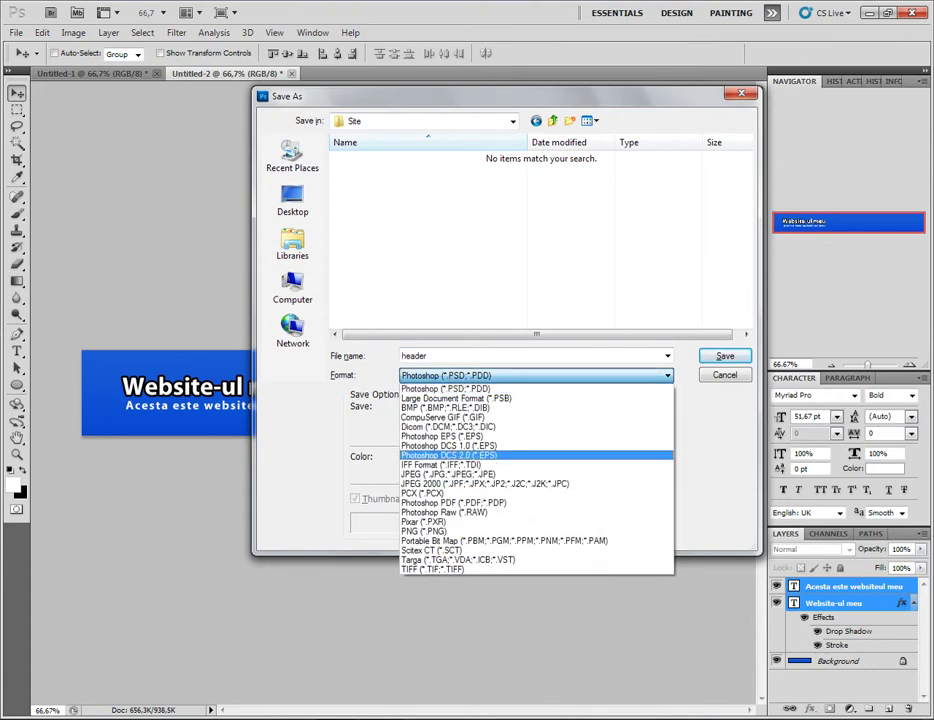
pyautogui.press('Down')
pyautogui.press('Down')
pyautogui.press('Down')
pyautogui.press('Down')
pyautogui.press('Return')
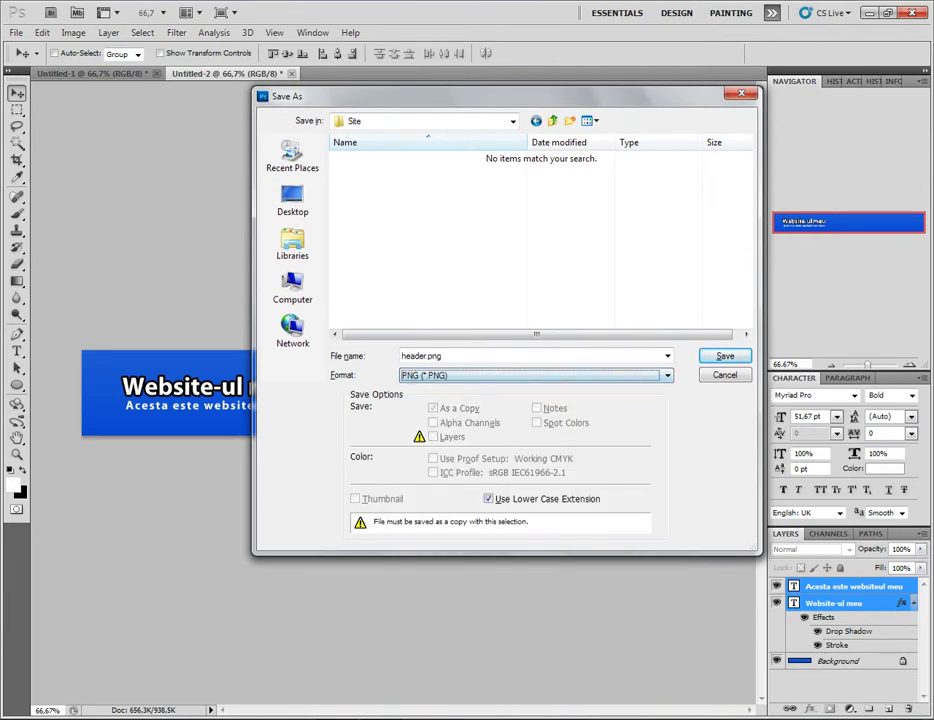
pyautogui.press('Return')
pyautogui.press('Return')
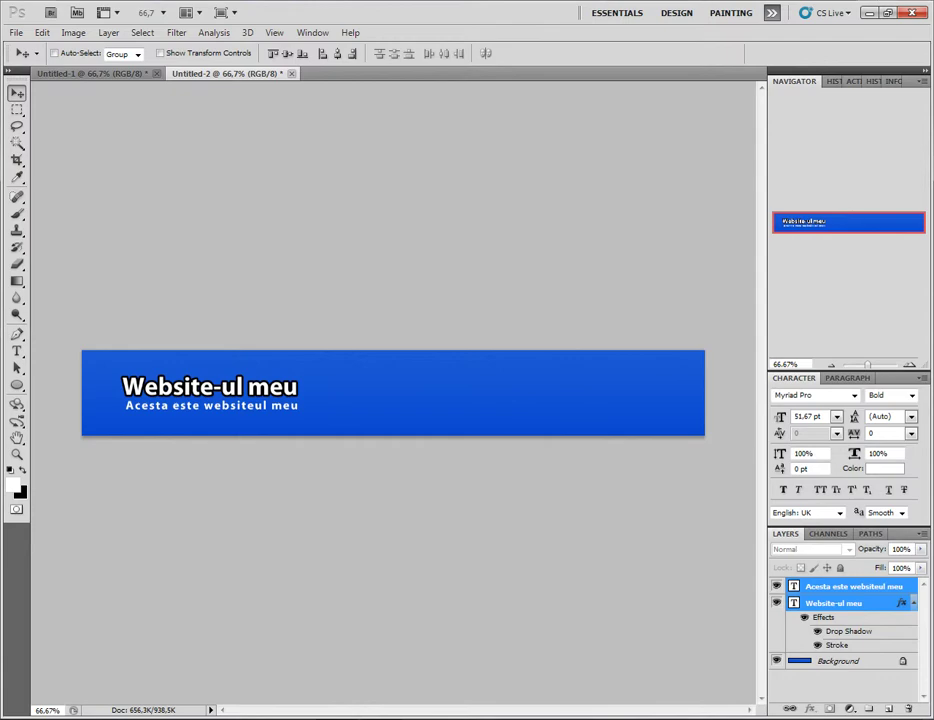
# - Copy the banner's Background and text layers into Untitled-1 and place them along the top edge
pyautogui.hotkey('ctrl', 'a')
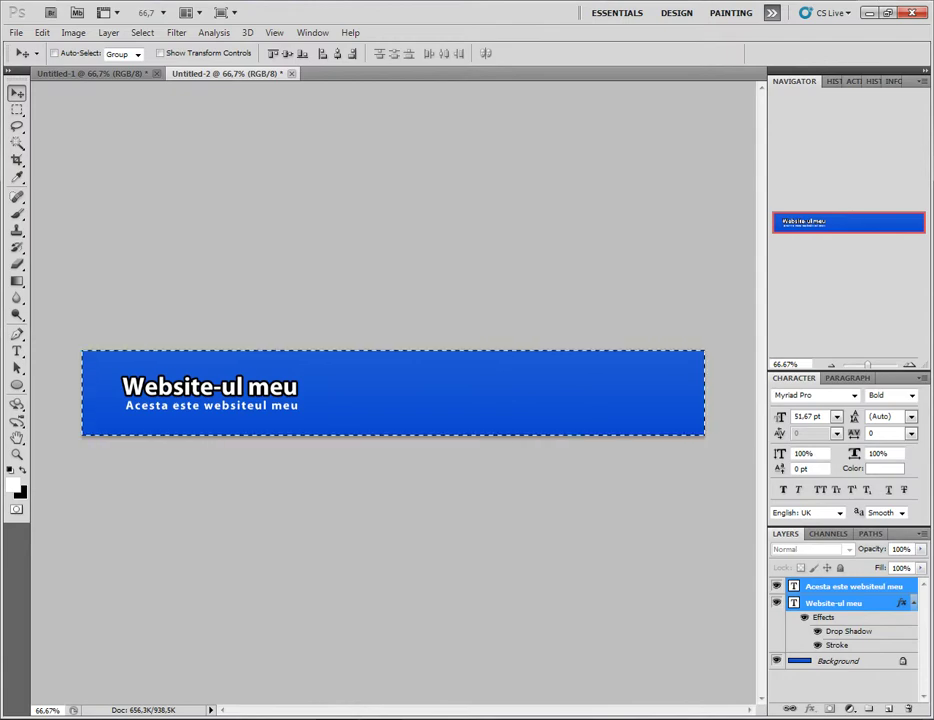
pyautogui.keyDown('shift'); pyautogui.click(838, 661); pyautogui.keyUp('shift')
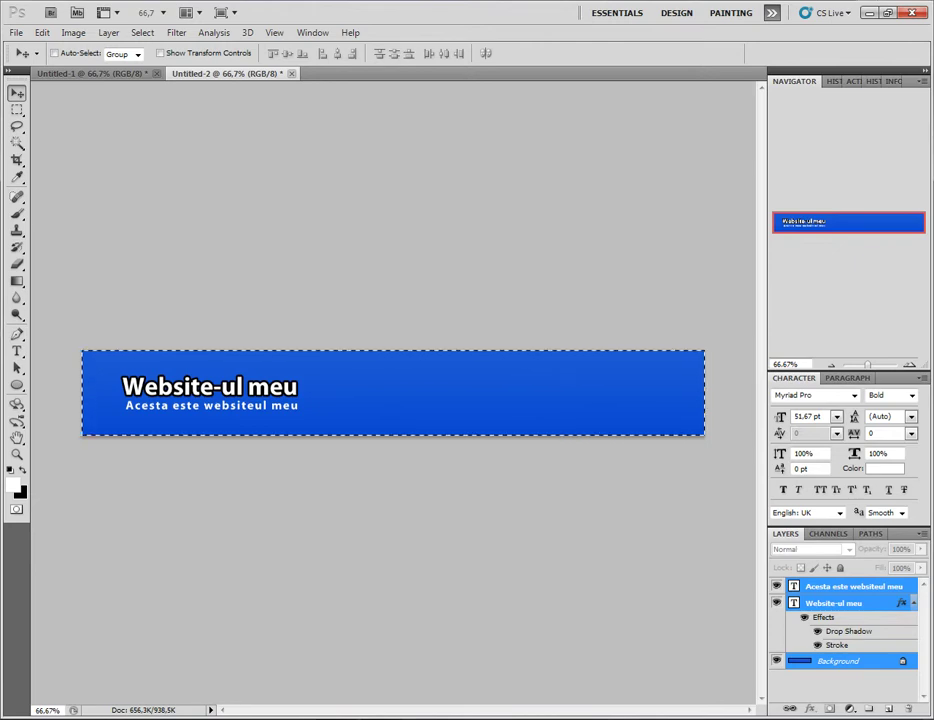
pyautogui.hotkey('ctrl', 'Tab')
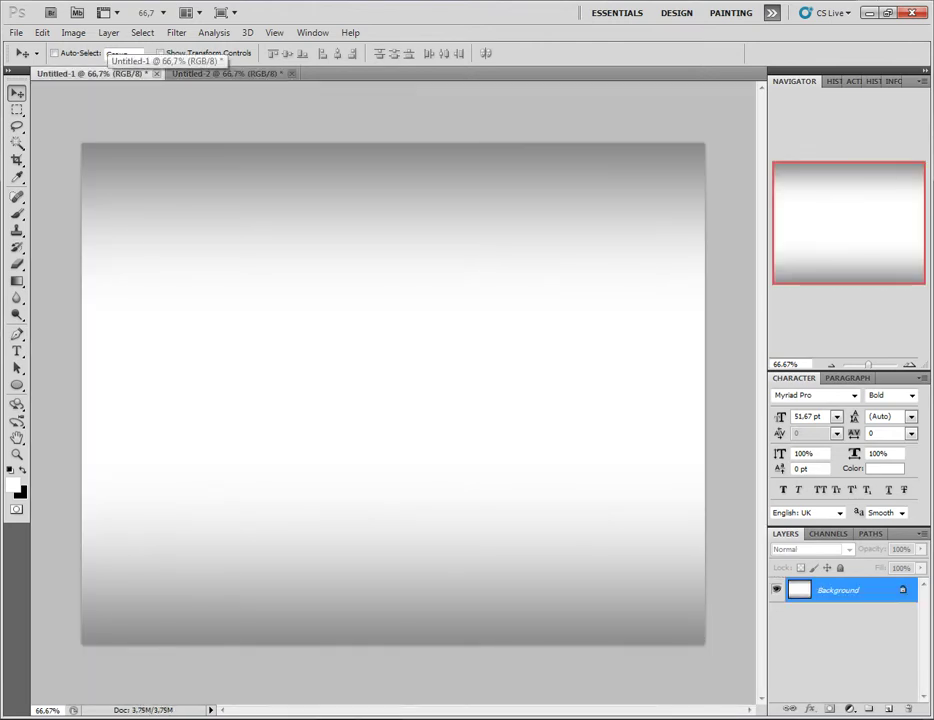
pyautogui.moveTo(227, 73); pyautogui.dragTo(262, 145)
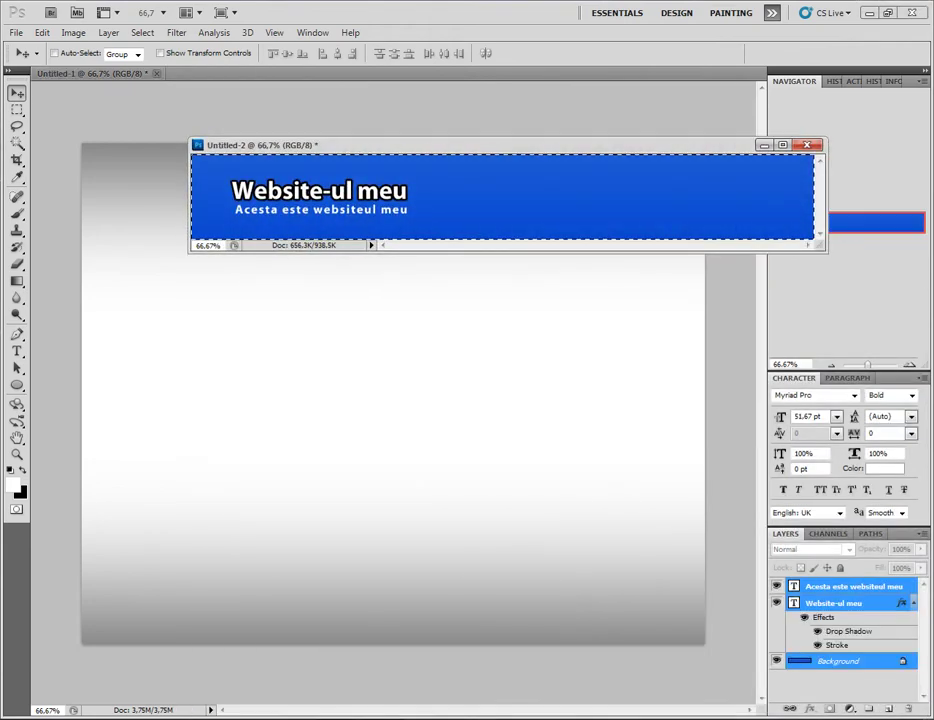
pyautogui.click(838, 661)
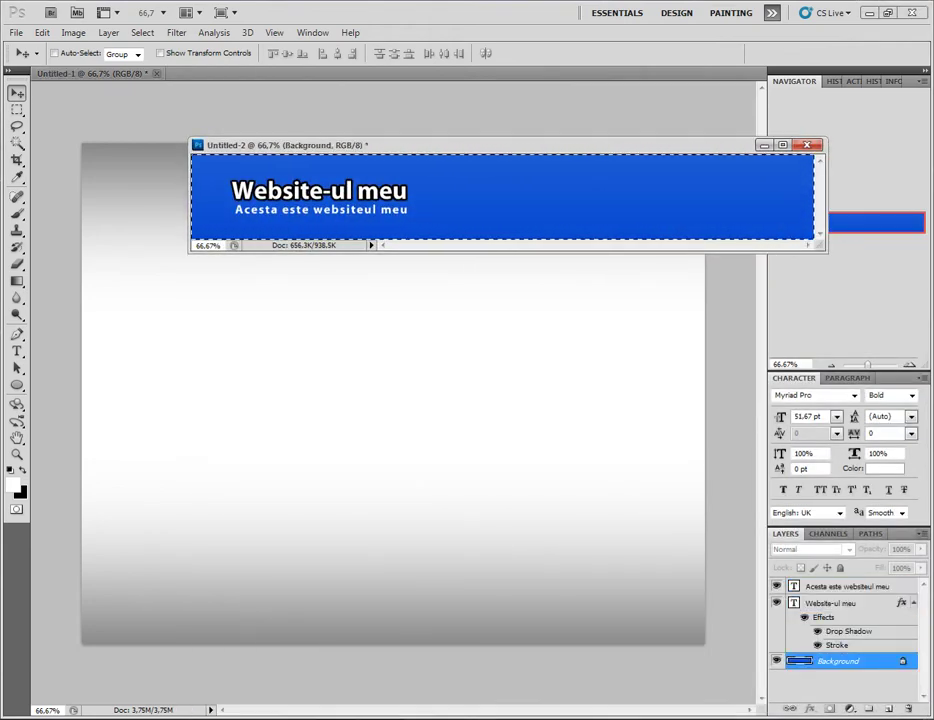
pyautogui.click(913, 603)
pyautogui.keyDown('shift'); pyautogui.click(835, 603); pyautogui.keyUp('shift')
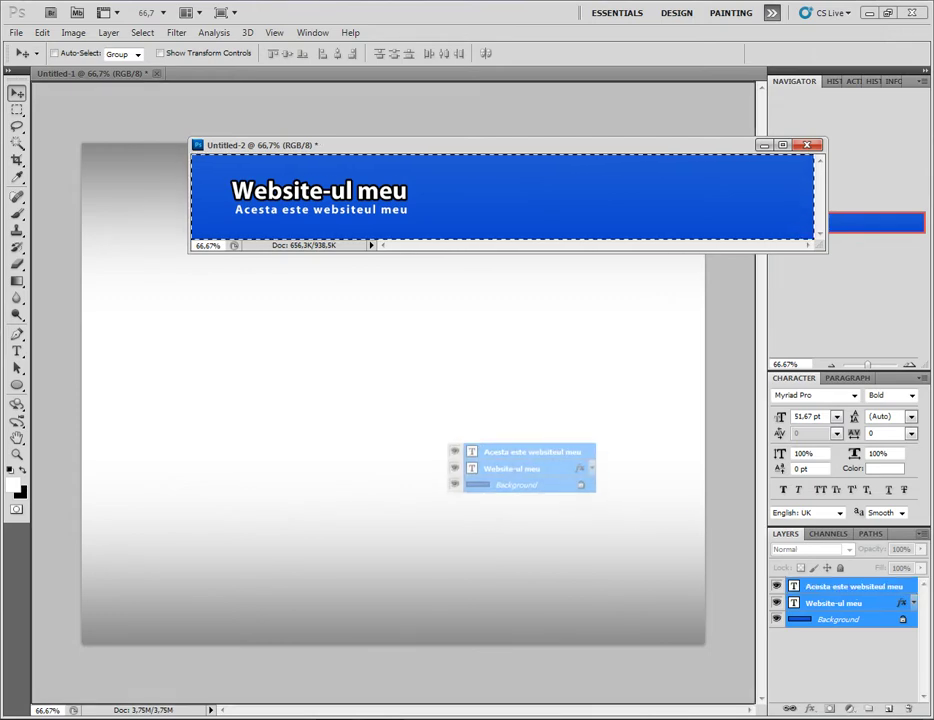
pyautogui.moveTo(835, 603); pyautogui.dragTo(508, 462)
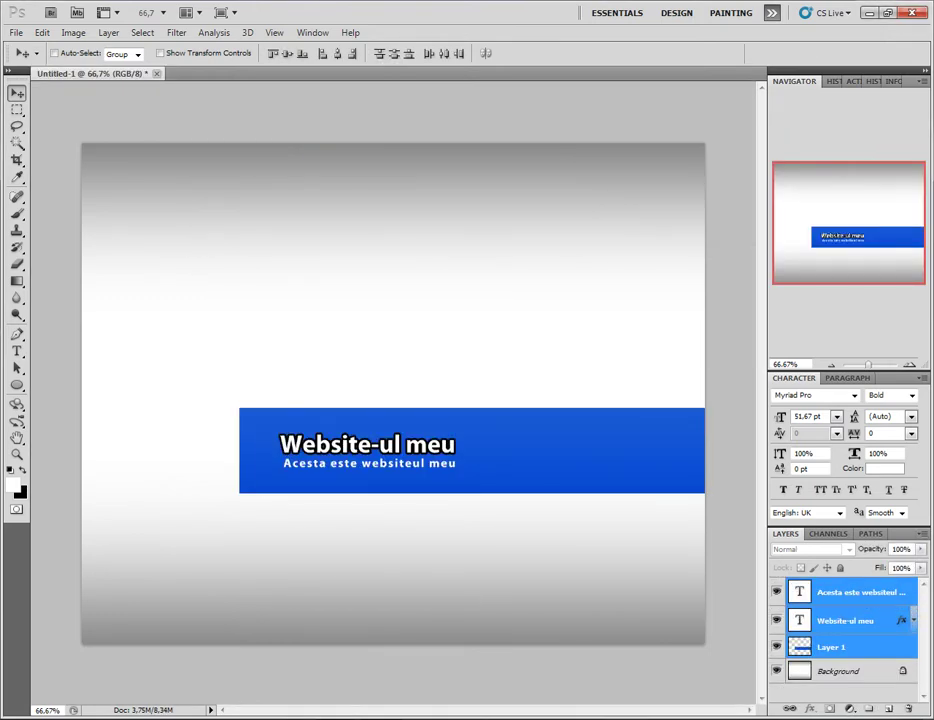
pyautogui.moveTo(508, 462); pyautogui.dragTo(351, 197)
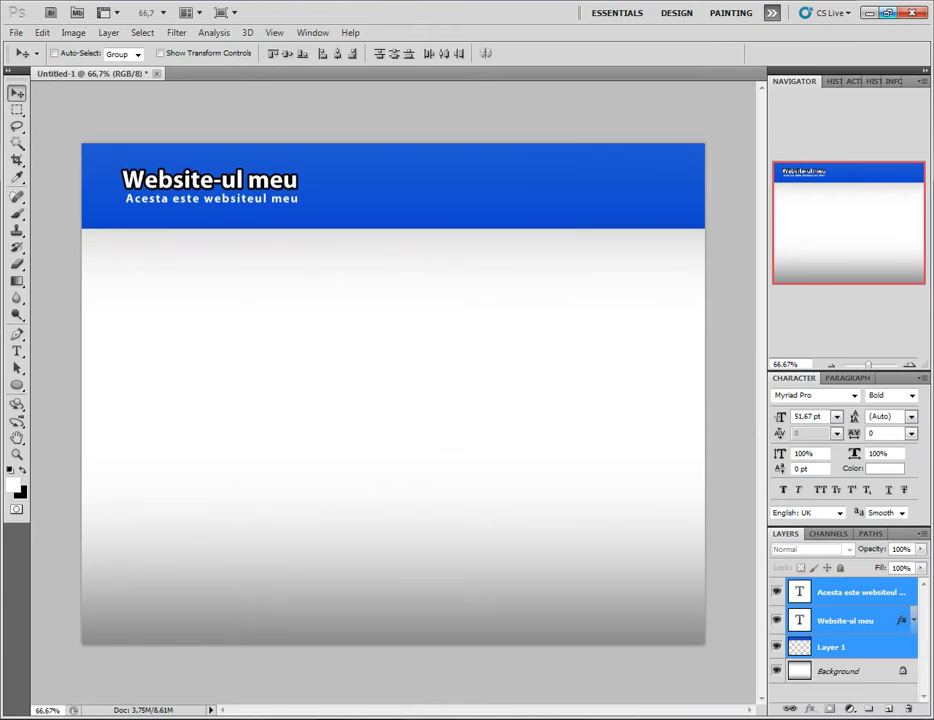
# - Start a new 1280-pixel-wide document with the Height field ready for input
pyautogui.hotkey('ctrl', 'n')
pyautogui.press('Tab')
pyautogui.press('Tab')
pyautogui.press('Tab')
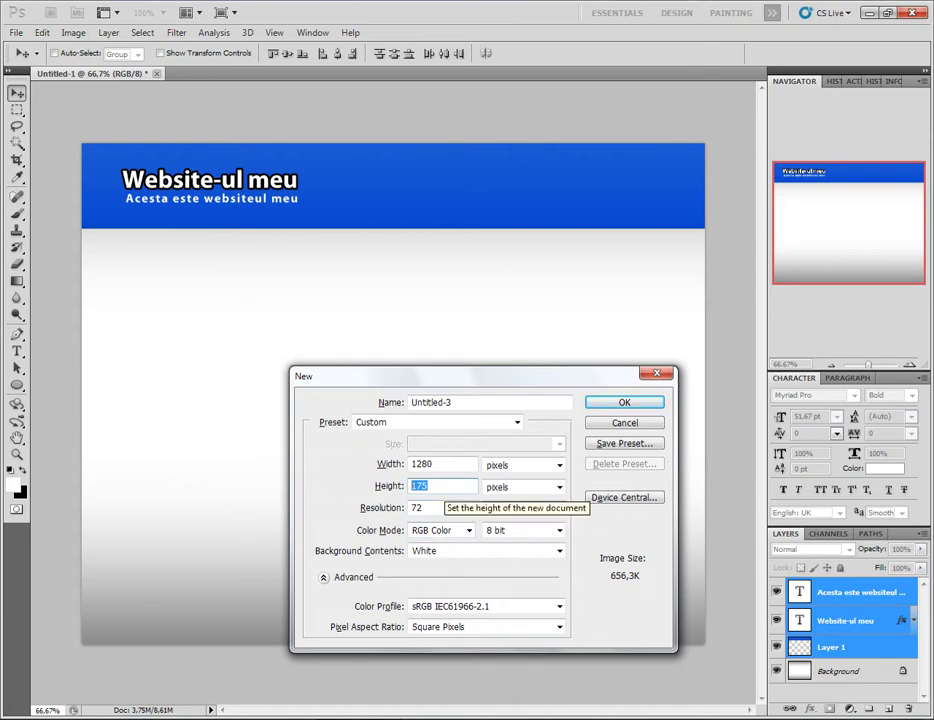
# - Create a blank 1280 × 30 px document, recreating it once after closing the first
pyautogui.write('30')
pyautogui.press('Return')
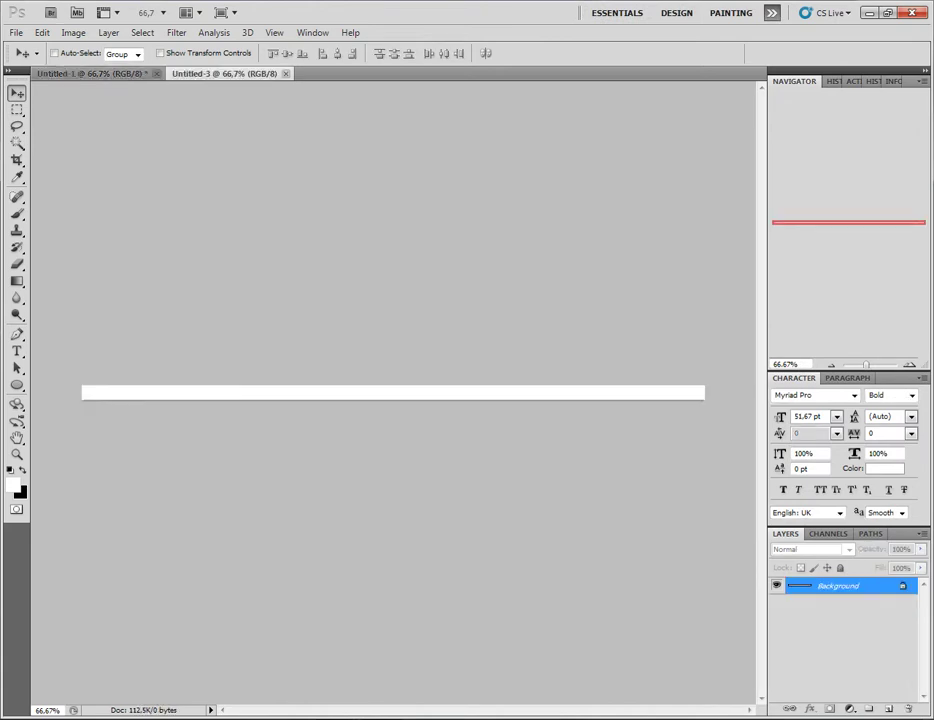
pyautogui.press('alt')
pyautogui.hotkey('ctrl', 'w')
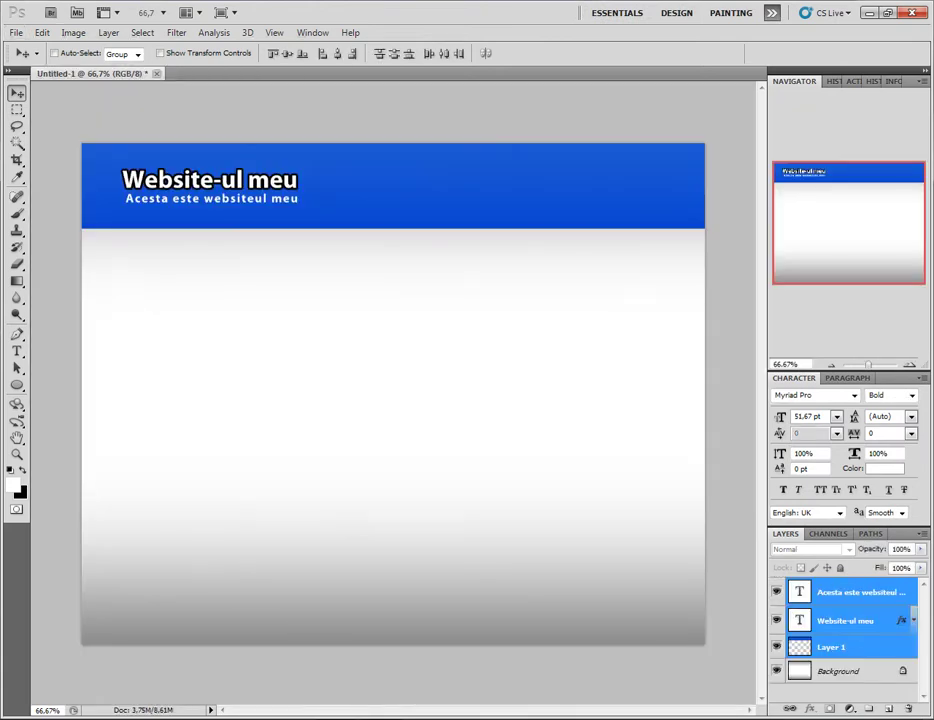
pyautogui.hotkey('ctrl', 'n')
pyautogui.press('Tab')
pyautogui.press('Tab')
pyautogui.press('Tab')
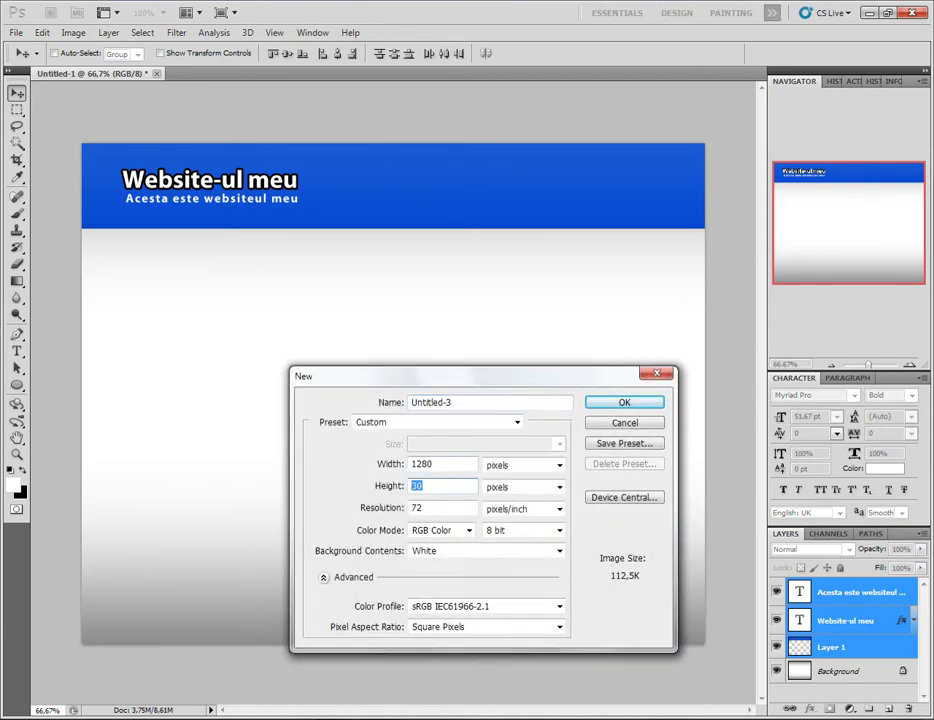
pyautogui.write('30')
pyautogui.press('Return')
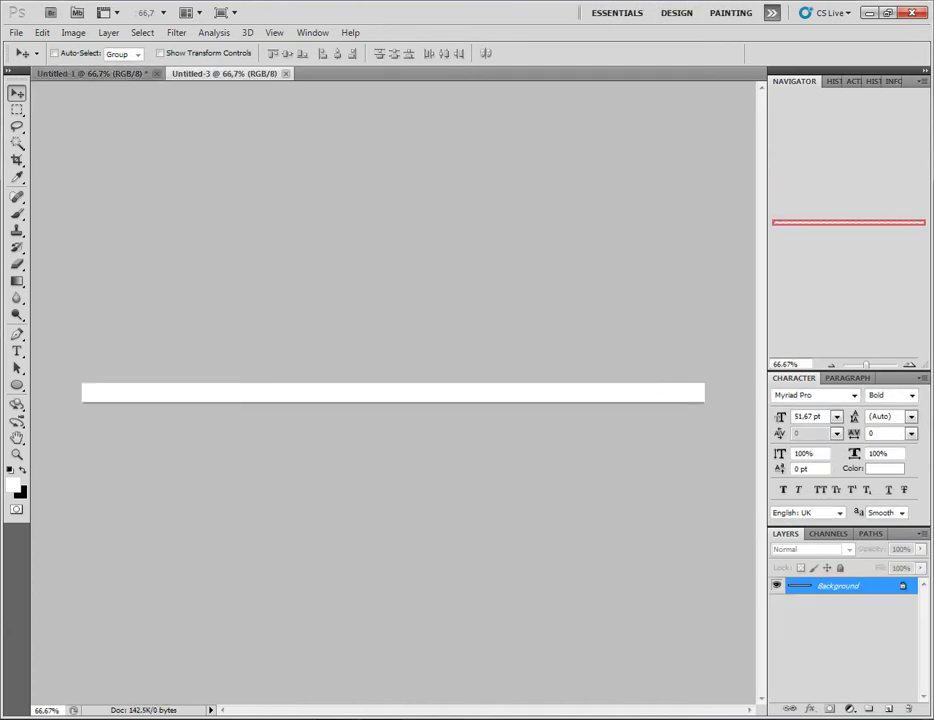
pyautogui.scroll(2, 566, 266)
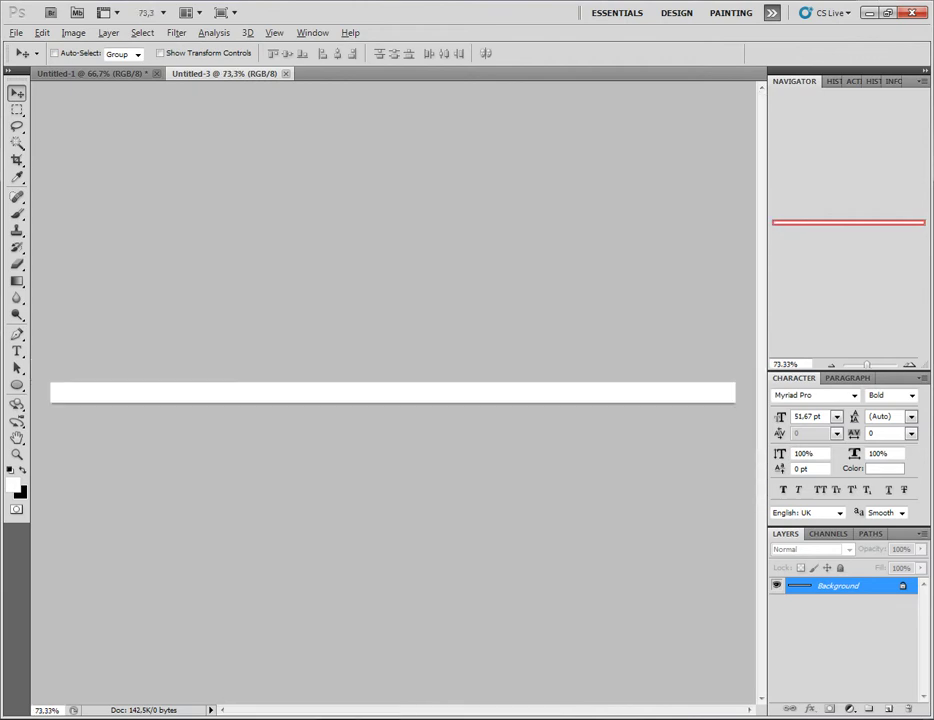
pyautogui.press('g')
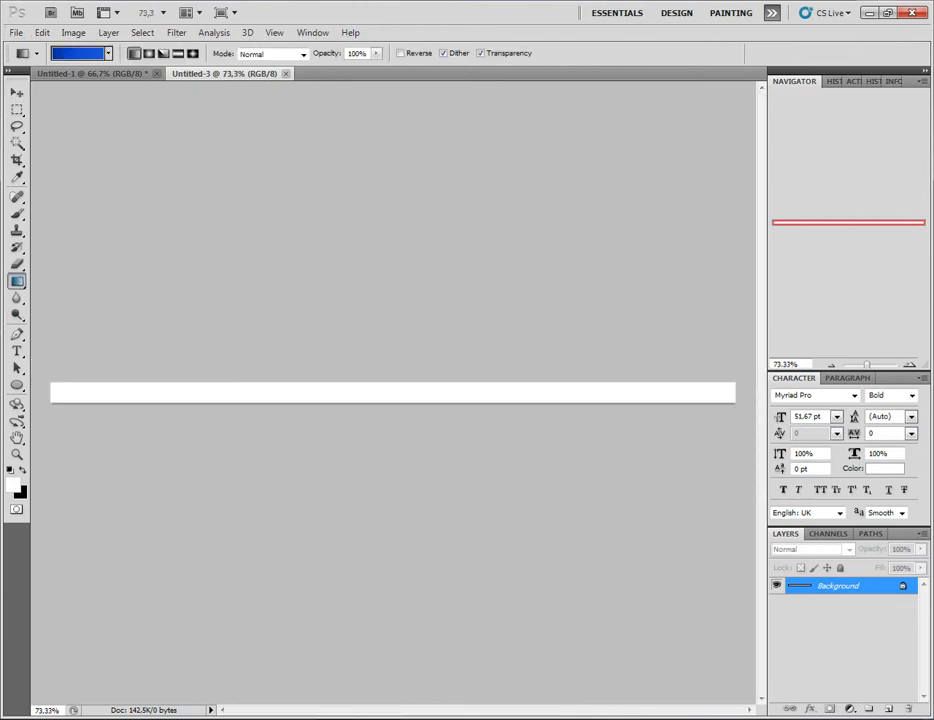
# - Reduce the gradient to two stops with a lighter blue (#2563e2) left stop and fill the bar
pyautogui.click(78, 53)
pyautogui.click(670, 485)
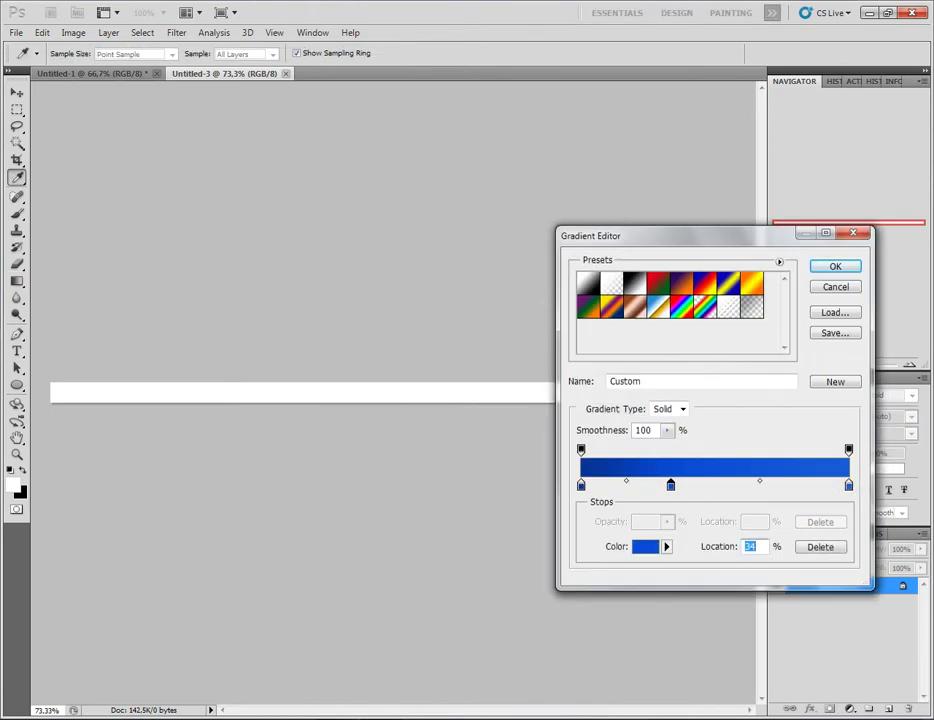
pyautogui.click(820, 547)
pyautogui.click(581, 485)
pyautogui.click(645, 546)
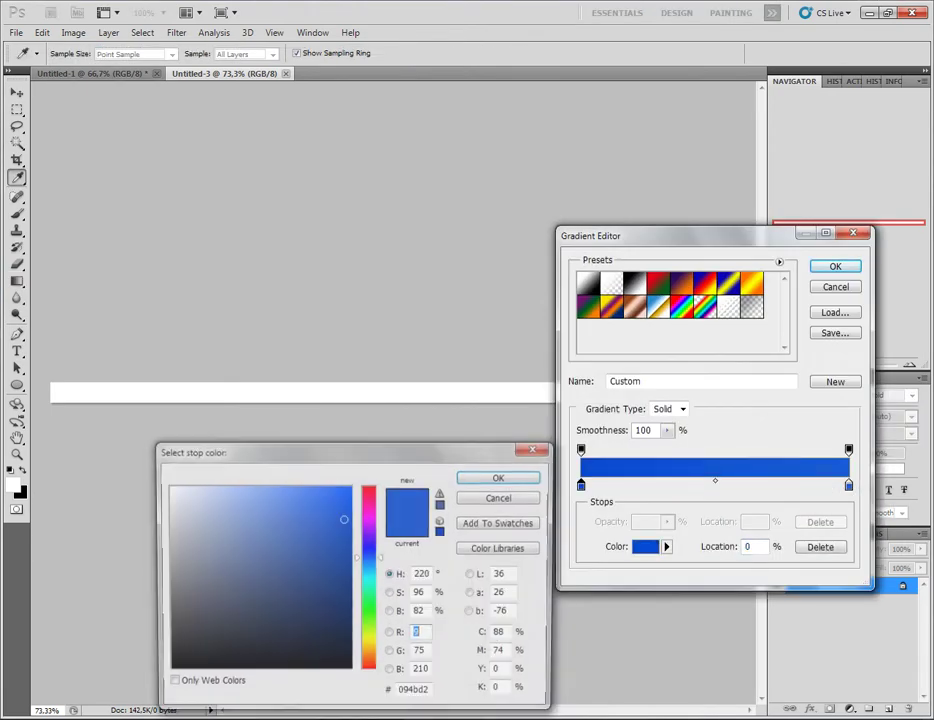
pyautogui.moveTo(343, 519); pyautogui.dragTo(321, 507)
pyautogui.press('Return')
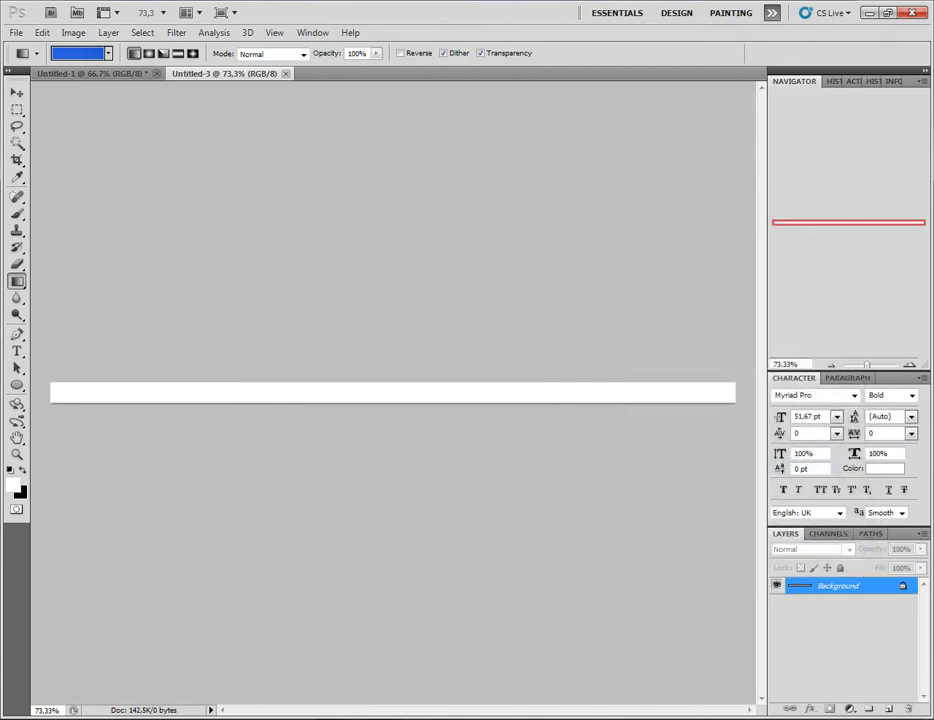
pyautogui.moveTo(60, 392); pyautogui.dragTo(725, 392)
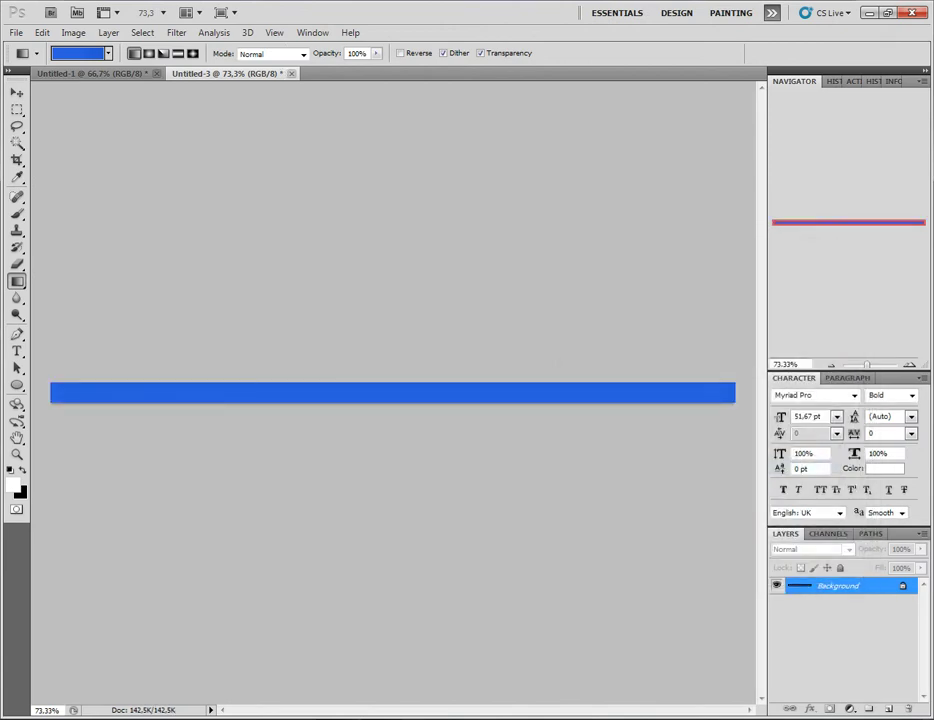
# - Make the right stop darker blue (#1856c8) and reapply the gradient vertically across the bar
pyautogui.click(78, 53)
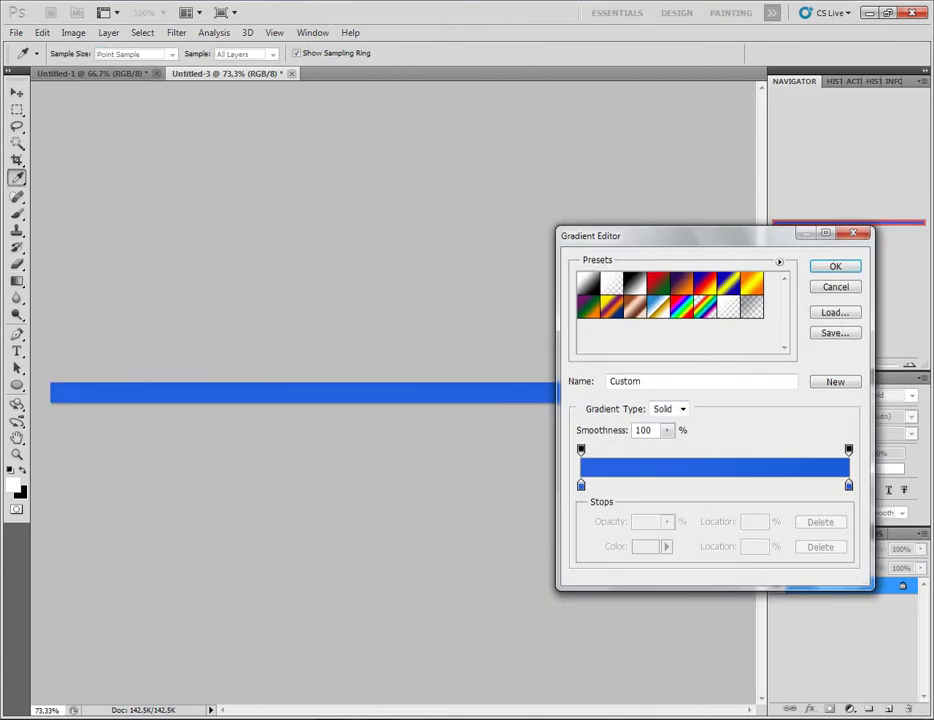
pyautogui.click(848, 485)
pyautogui.click(645, 546)
pyautogui.click(329, 525)
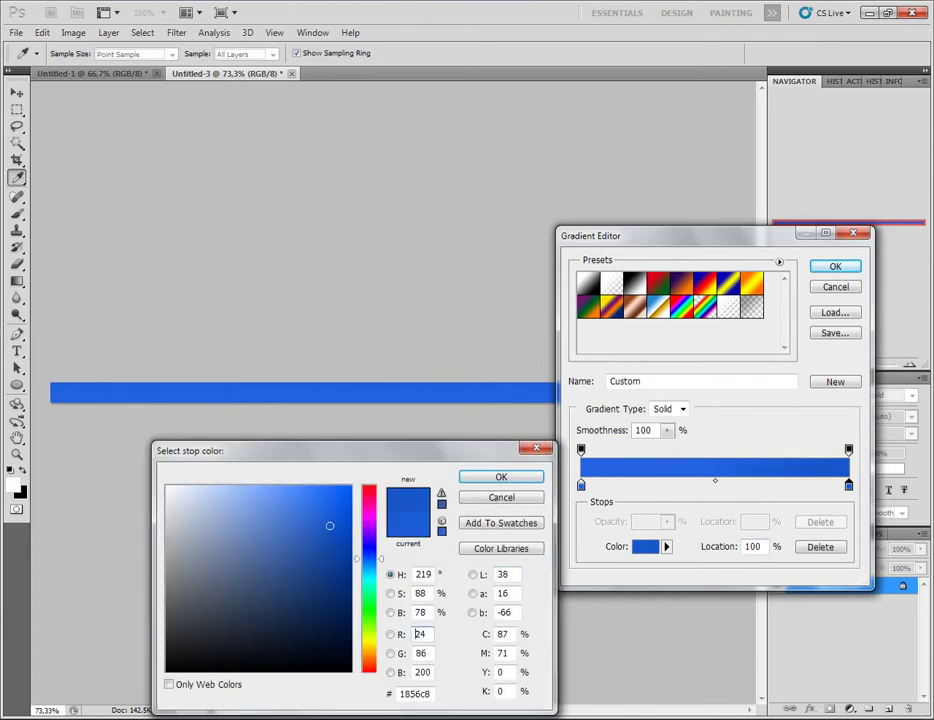
pyautogui.press('Return')
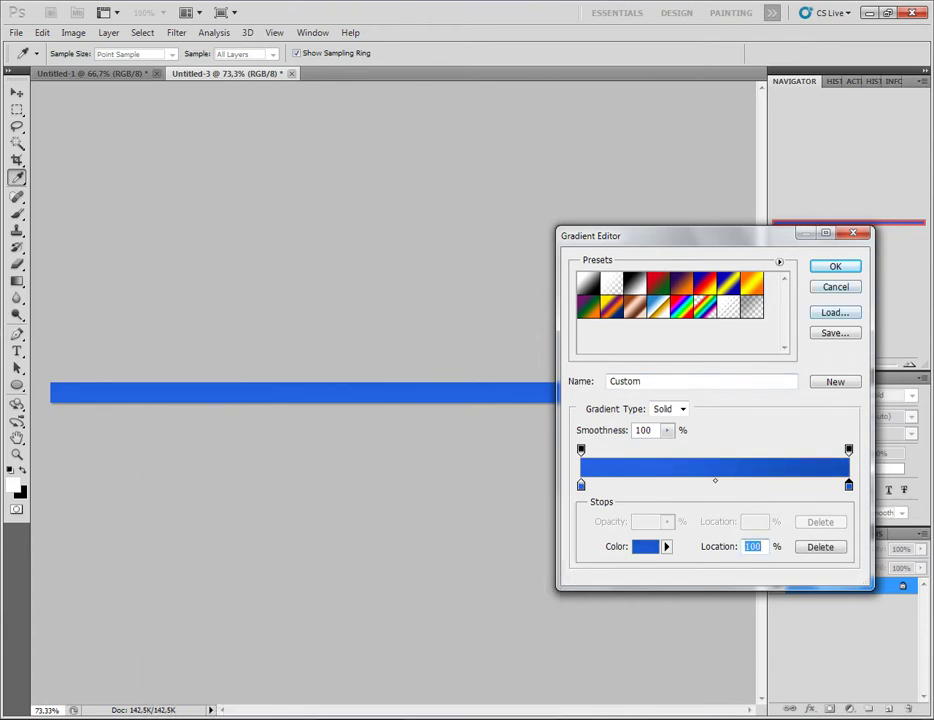
pyautogui.press('Return')
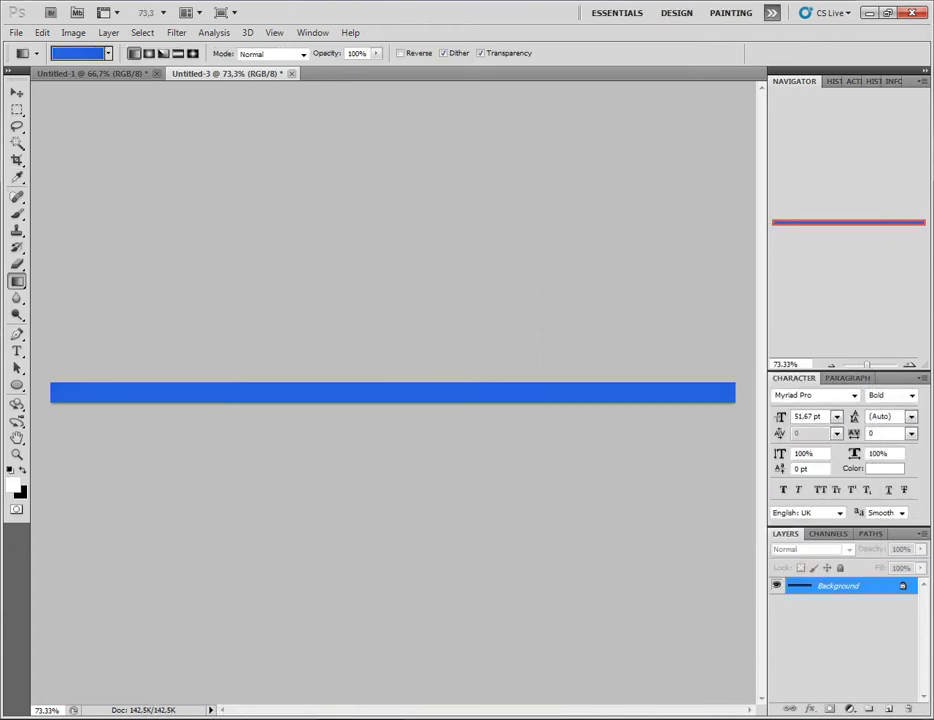
pyautogui.hotkey('ctrl', 'z')
pyautogui.moveTo(379, 438); pyautogui.dragTo(378, 358)
# - Select a one-pixel column across the blue bar at the divider position with the Single Column Marquee
pyautogui.scroll(5, 393, 344)
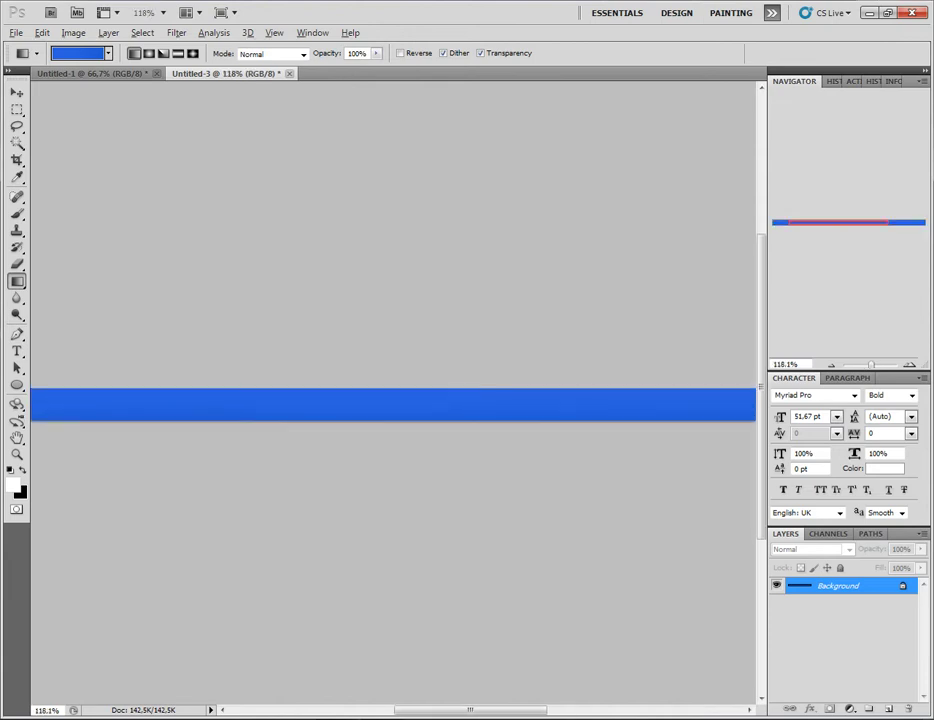
pyautogui.scroll(-1, 393, 400)
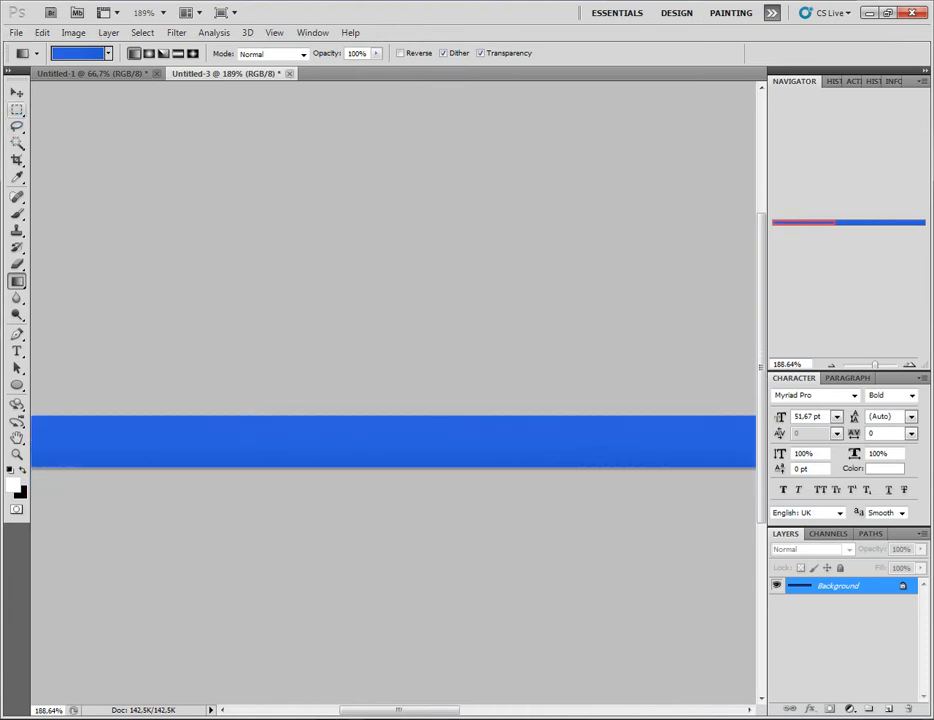
pyautogui.click(17, 109)
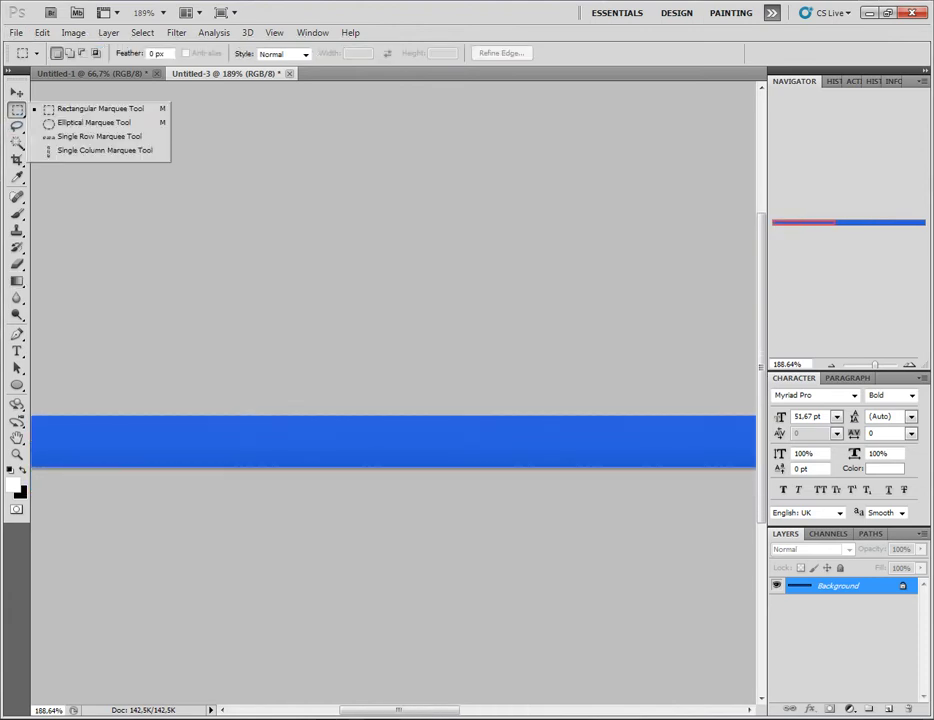
pyautogui.click(104, 150)
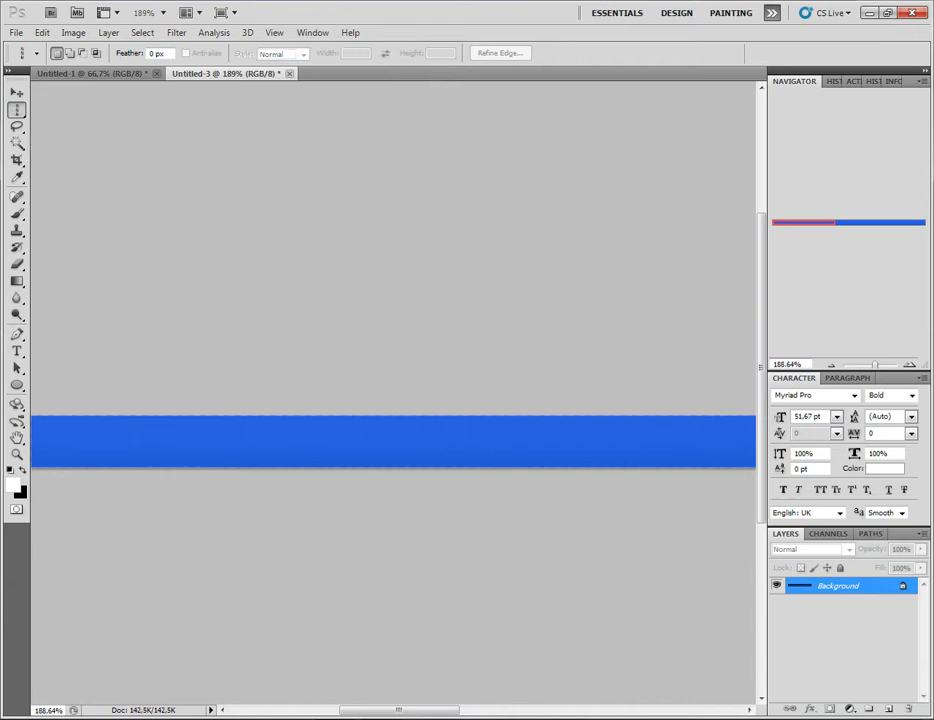
pyautogui.click(192, 440)
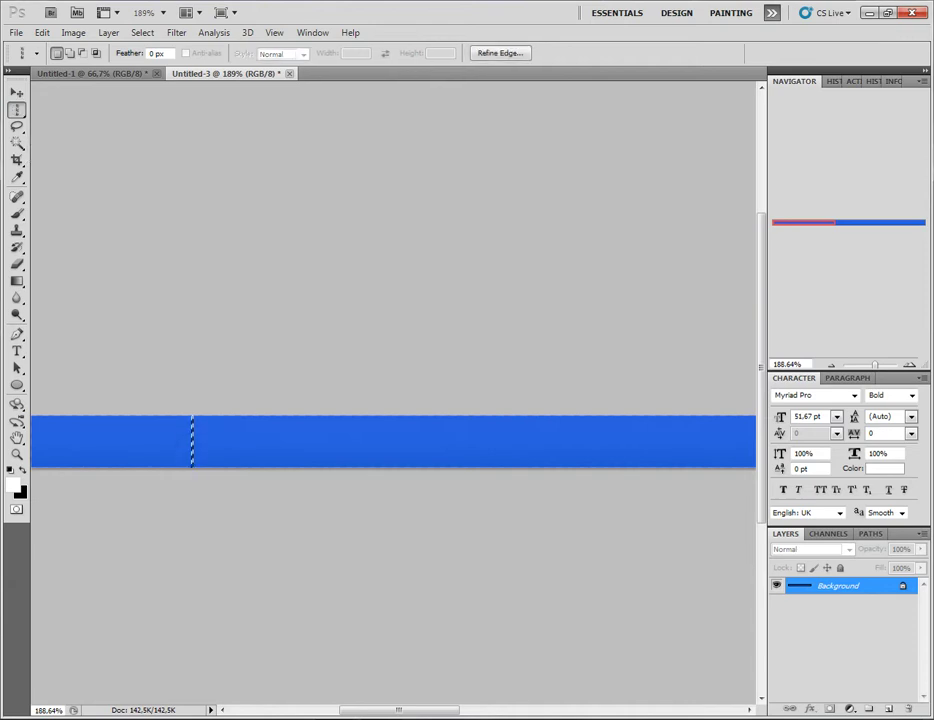
pyautogui.click(243, 440)
# - Copy the column slice to a new Layer 1 and bring up Fill for the selection
pyautogui.hotkey('ctrl', 'j')
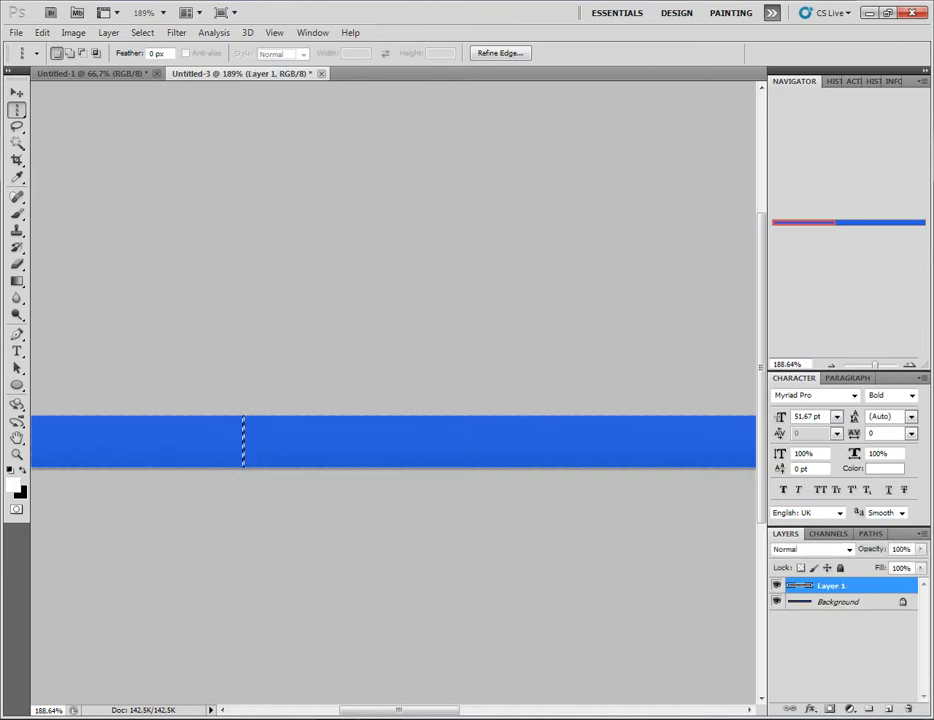
pyautogui.rightClick(243, 424)
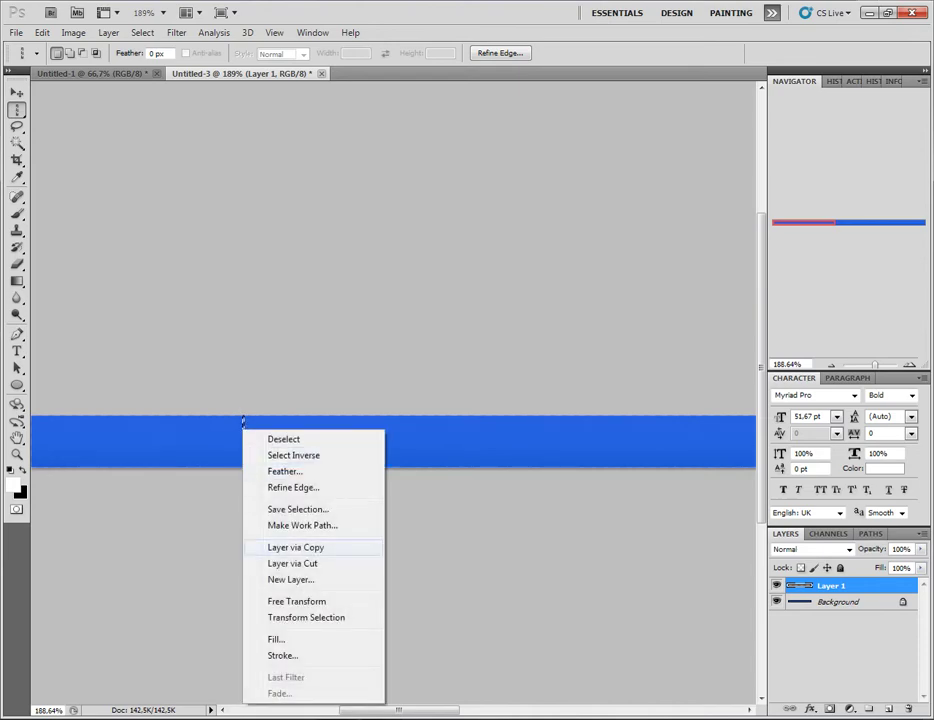
pyautogui.click(276, 639)
# - Fill the one-pixel column with White and clear the selection
pyautogui.click(494, 228)
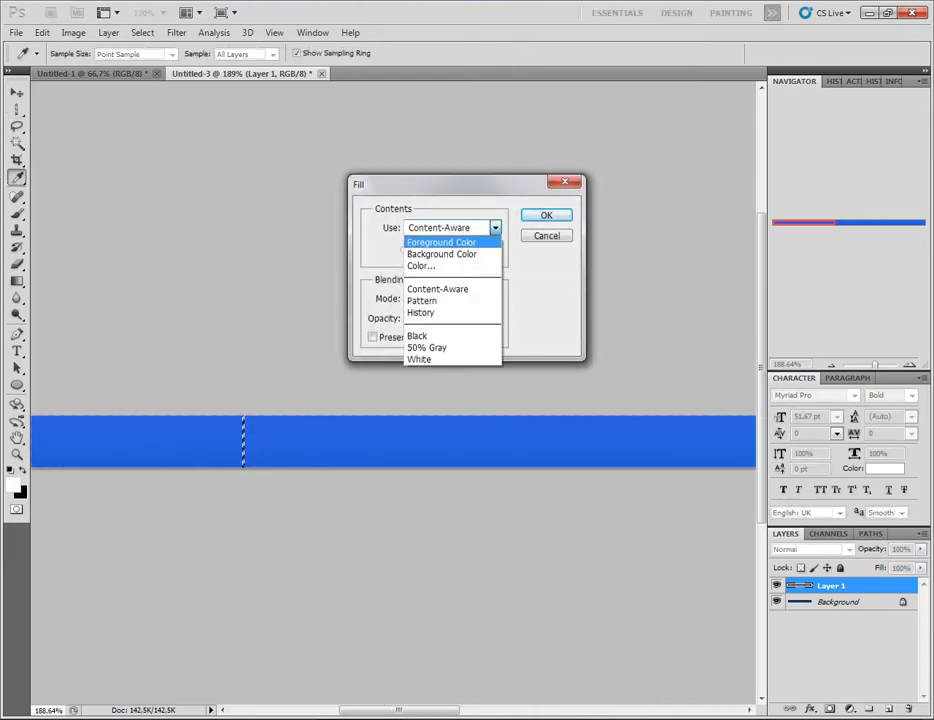
pyautogui.press('Down')
pyautogui.press('Down')
pyautogui.press('Down')
pyautogui.press('Down')
pyautogui.press('Down')
pyautogui.press('Return')
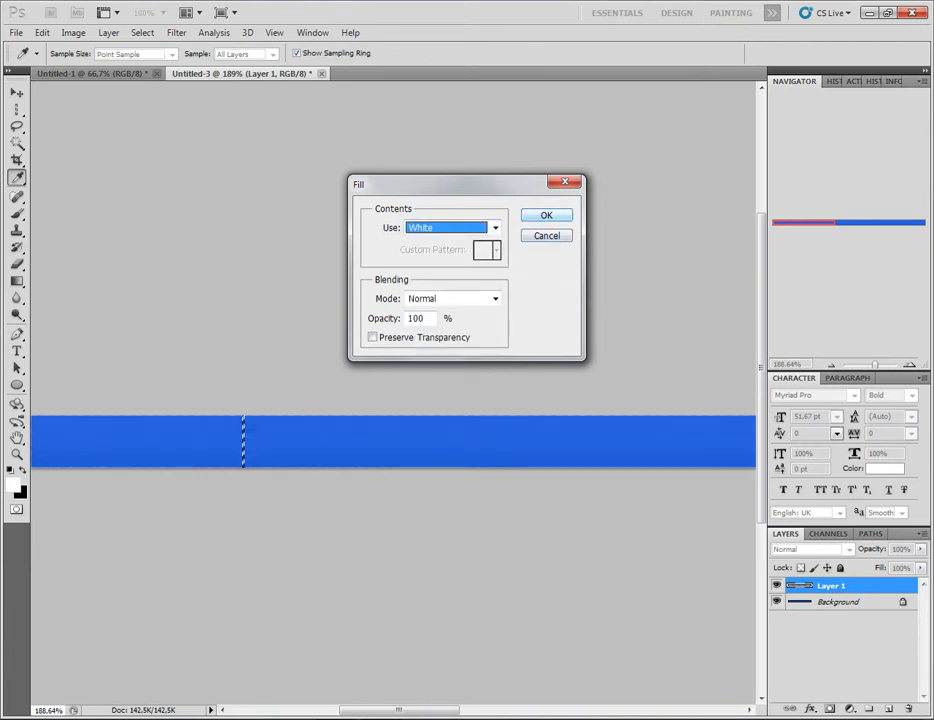
pyautogui.press('Return')
pyautogui.press('m')
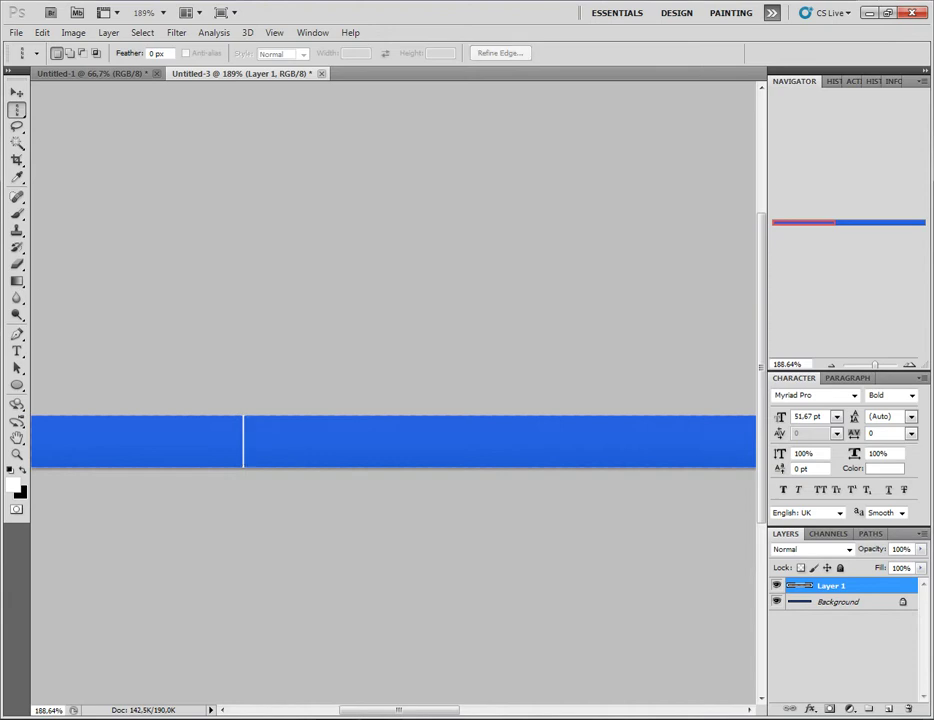
# - Lower the white divider layer's opacity to 52%
pyautogui.hotkey('ctrl', 't')
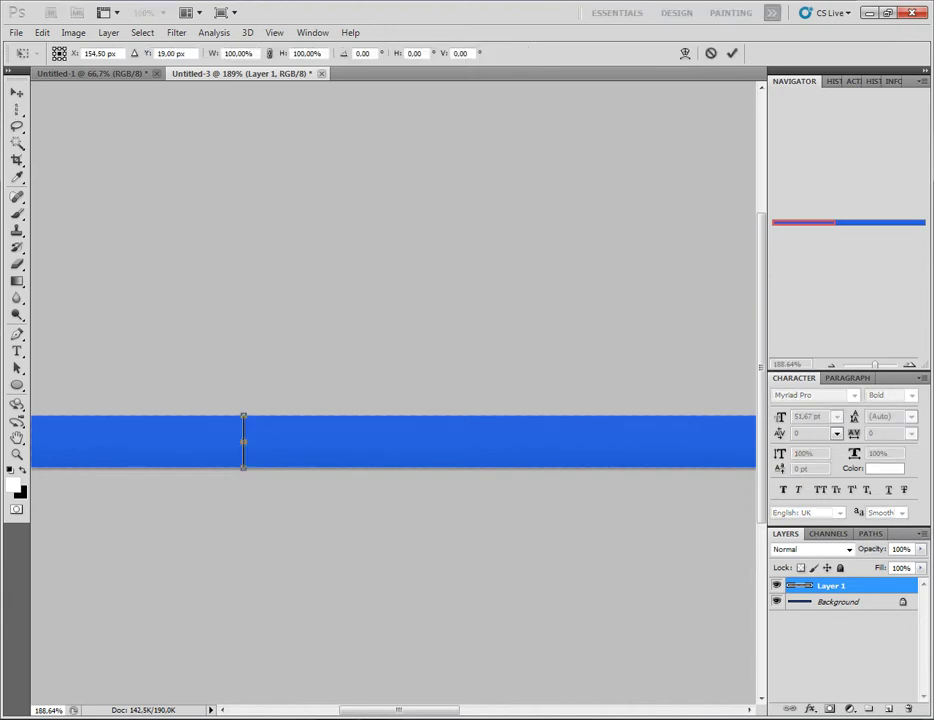
pyautogui.press('Return')
pyautogui.press('v')
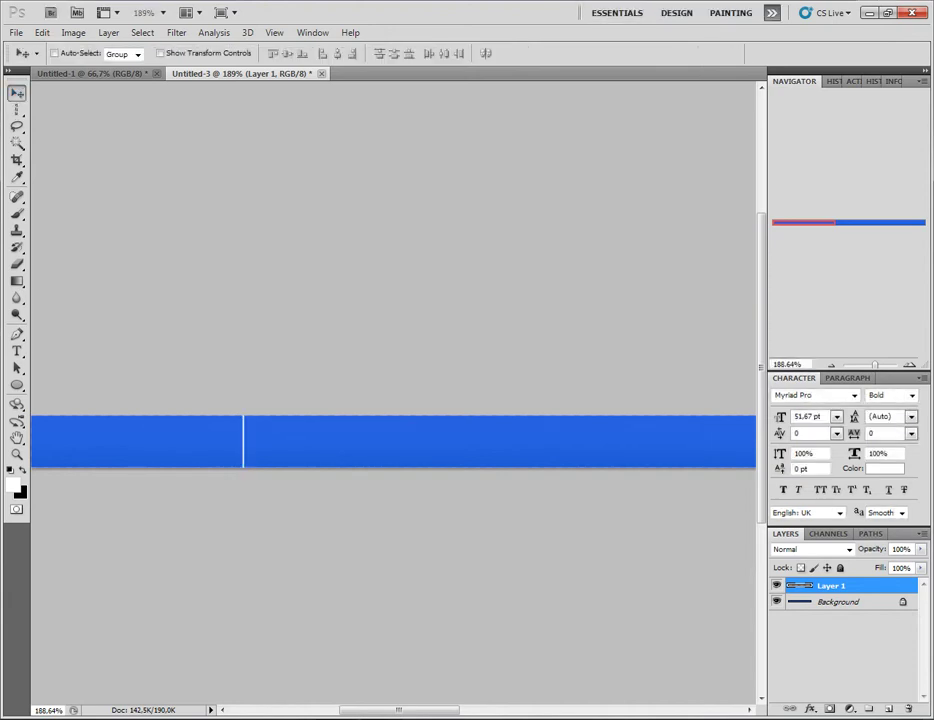
pyautogui.write('94')
pyautogui.press('8')
pyautogui.press('9')
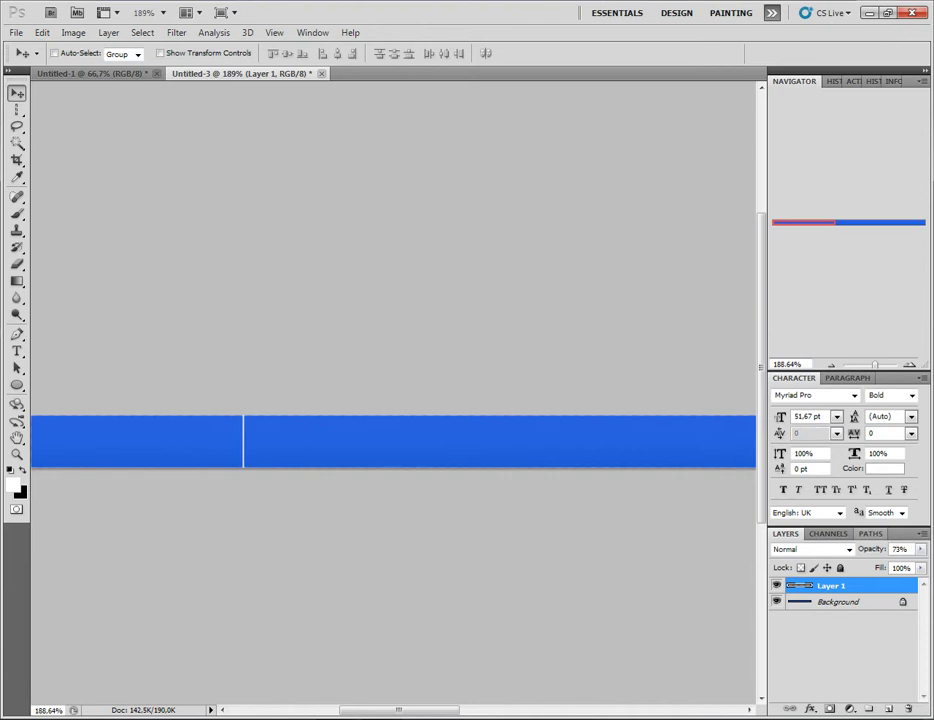
pyautogui.press('6')
pyautogui.press('6')
# - Add a white bold 25 pt 'Acasa' label on the bar's left side and nudge it into place
pyautogui.press('t')
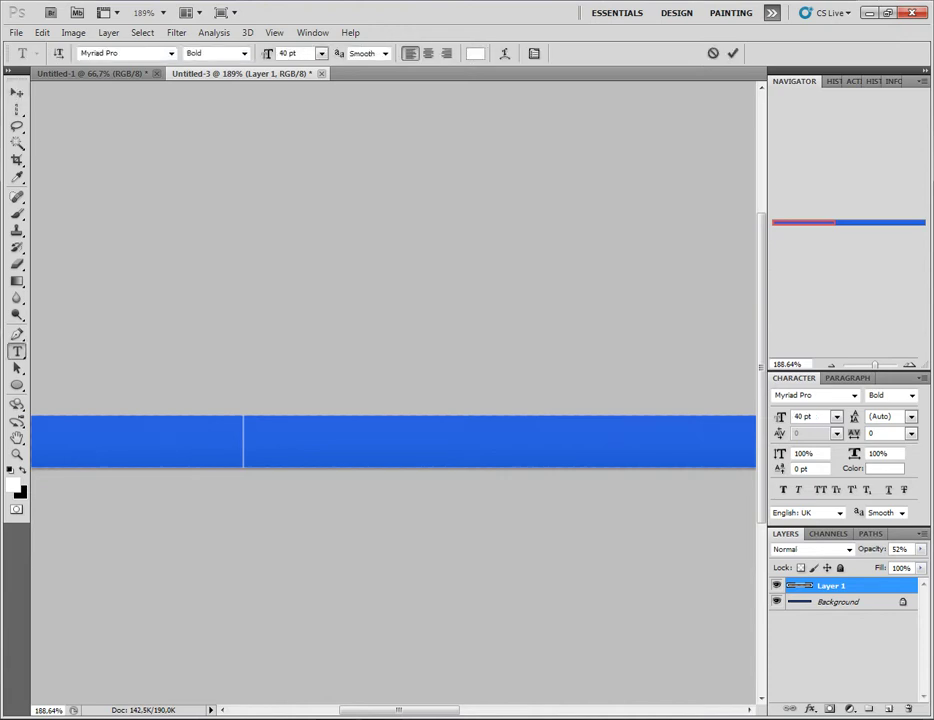
pyautogui.click(86, 430)
pyautogui.moveTo(268, 53); pyautogui.dragTo(215, 53)
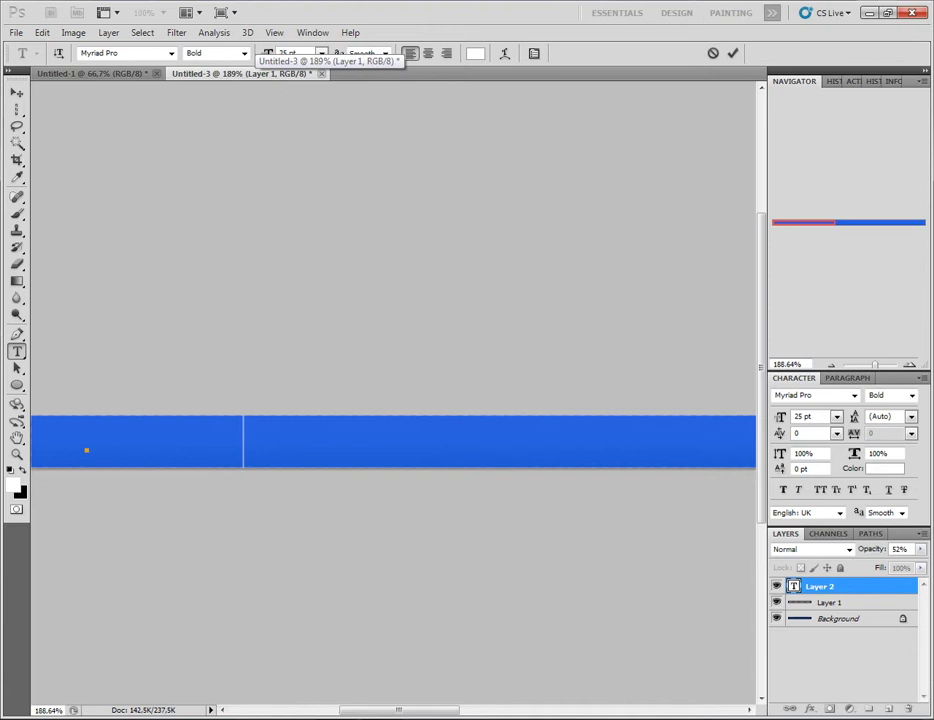
pyautogui.press('Return')
pyautogui.write('A')
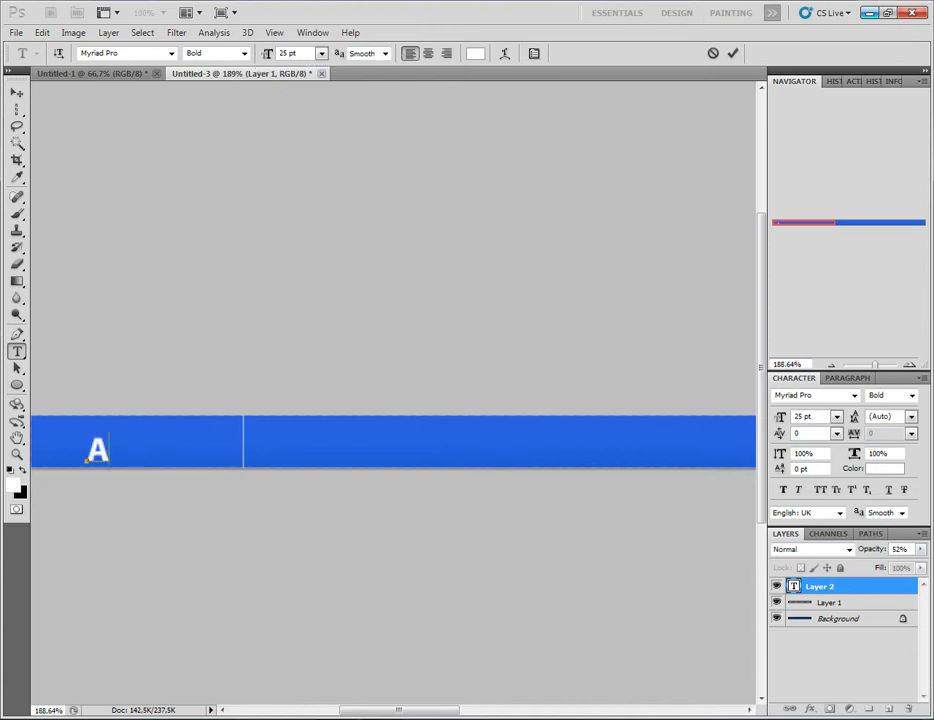
pyautogui.write('casa')
pyautogui.click(16, 92)
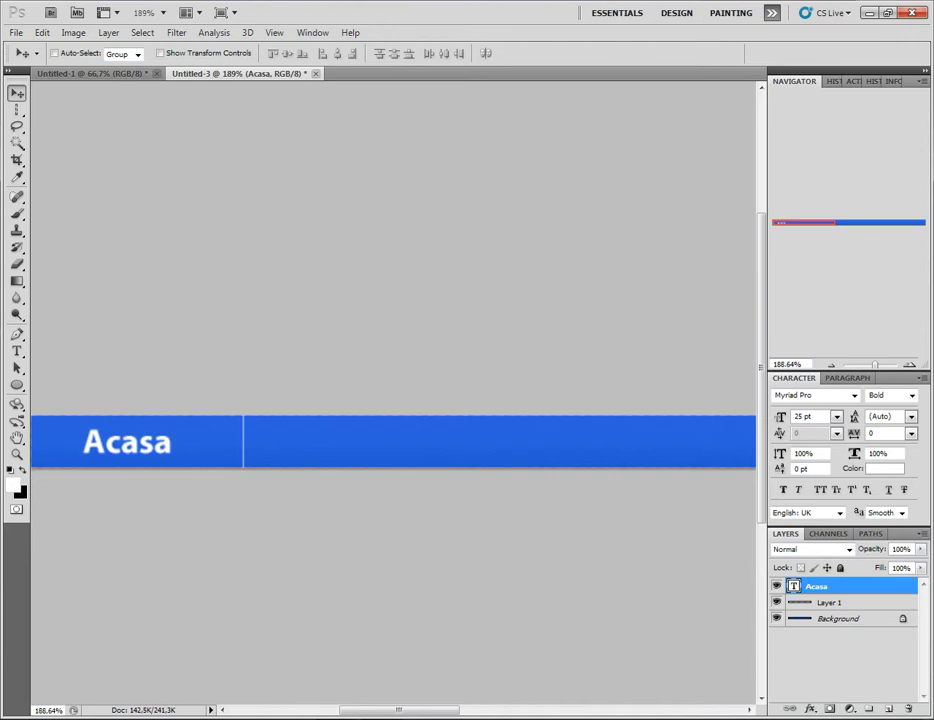
pyautogui.press('Right')
pyautogui.press('Right')
pyautogui.press('Right')
pyautogui.press('Left')
pyautogui.press('Left')
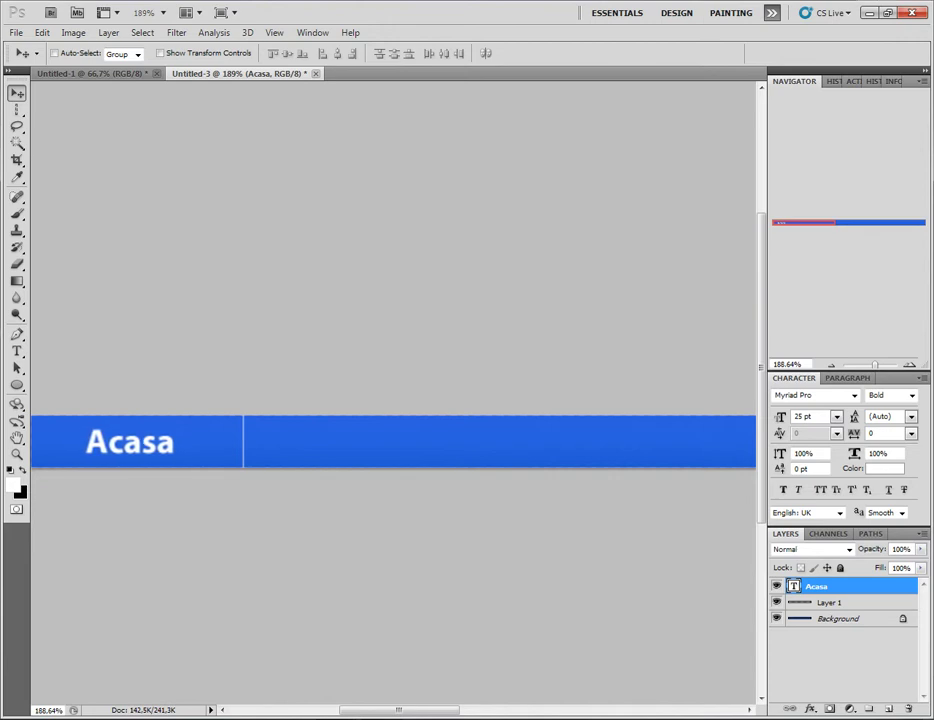
pyautogui.press('Left')
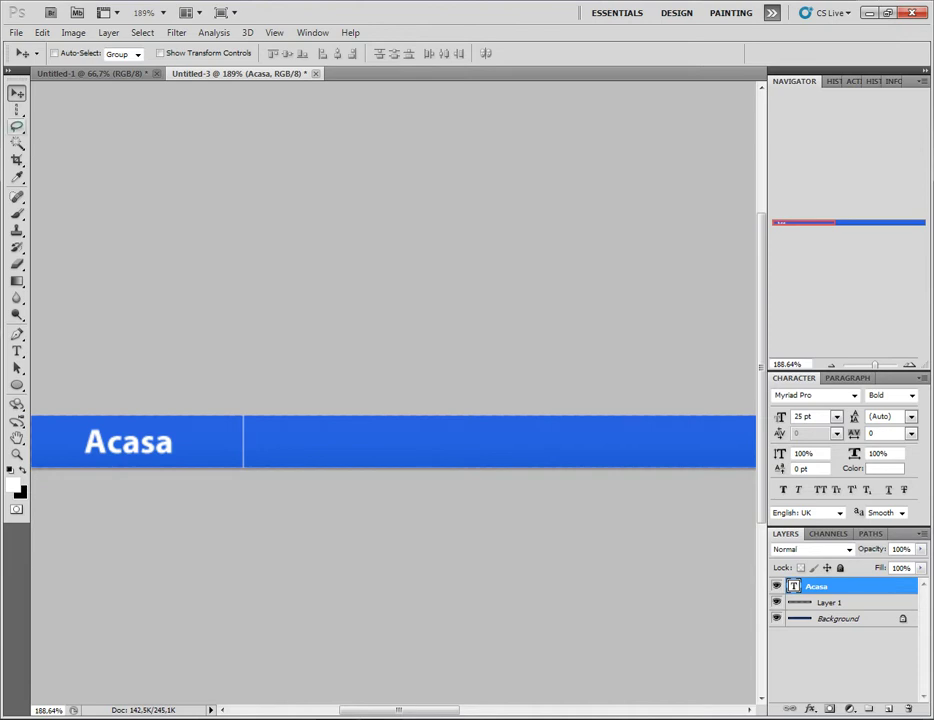
# - Centre 'Acasa' horizontally in the section left of the divider, then select the divider layer too
pyautogui.click(16, 110)
pyautogui.click(100, 108)
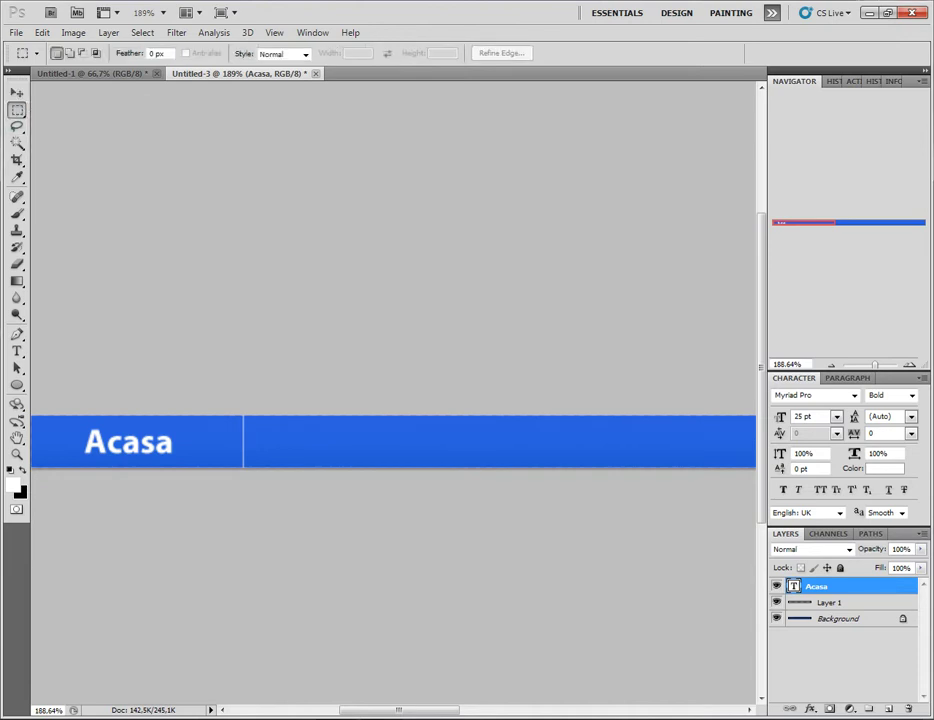
pyautogui.moveTo(127, 466); pyautogui.dragTo(219, 466)
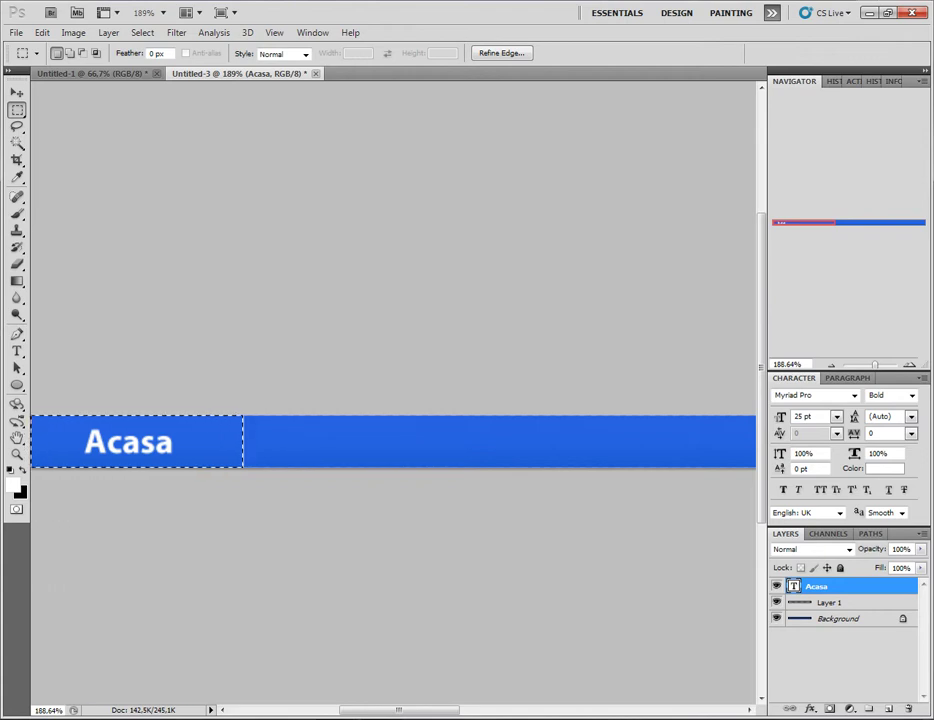
pyautogui.press('v')
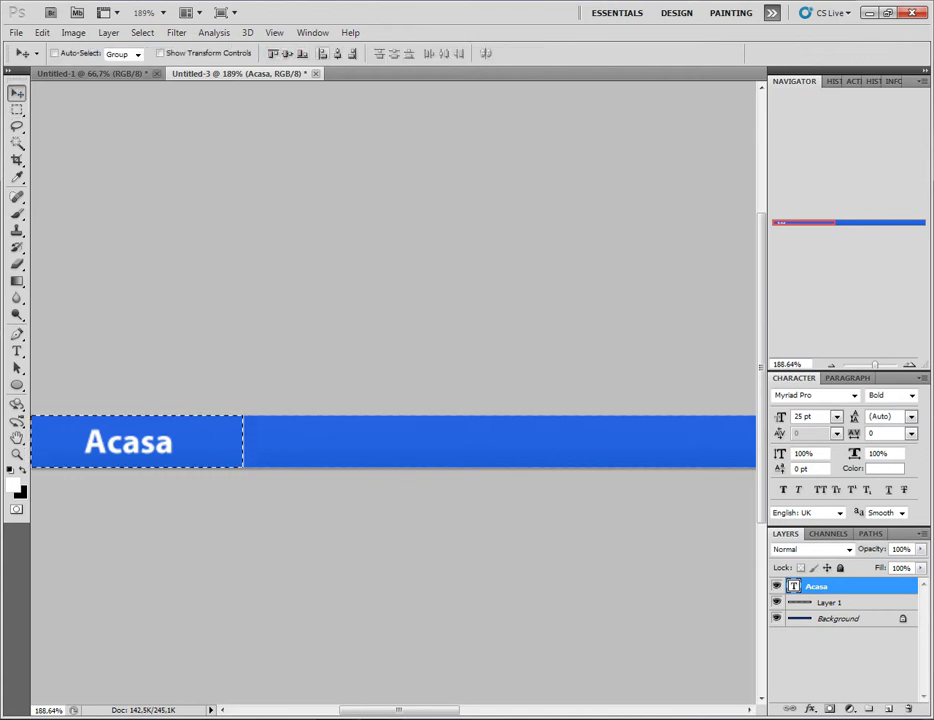
pyautogui.press('Right')
pyautogui.press('Right')
pyautogui.press('Right')
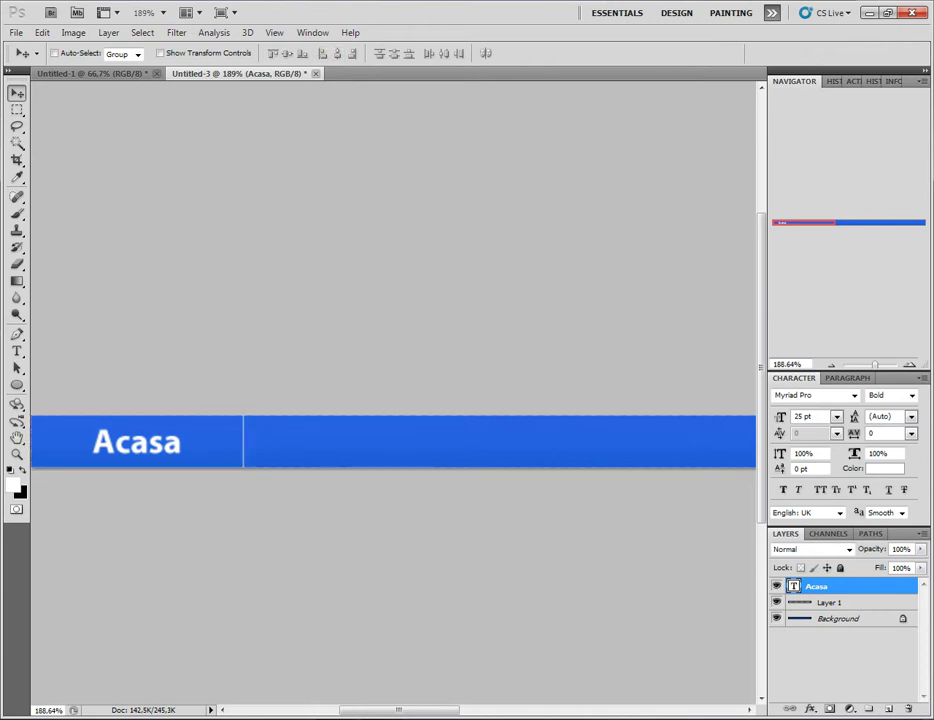
pyautogui.hotkey('alt', 'shift', '[')
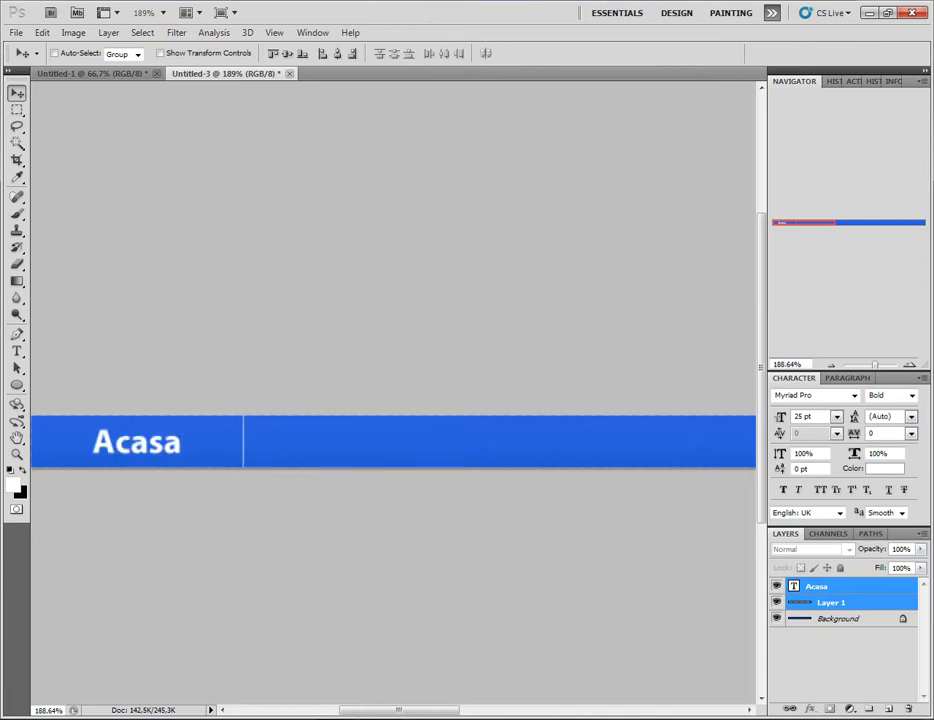
# - Duplicate the Acasa label and divider layers and place the copy beside the original
pyautogui.rightClick(830, 602)
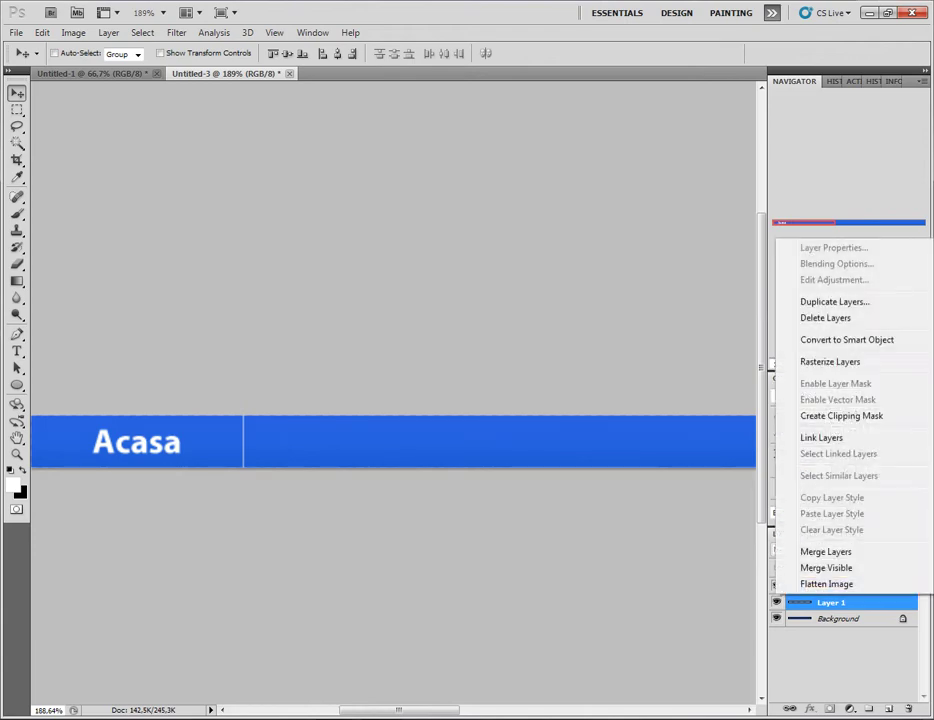
pyautogui.click(834, 301)
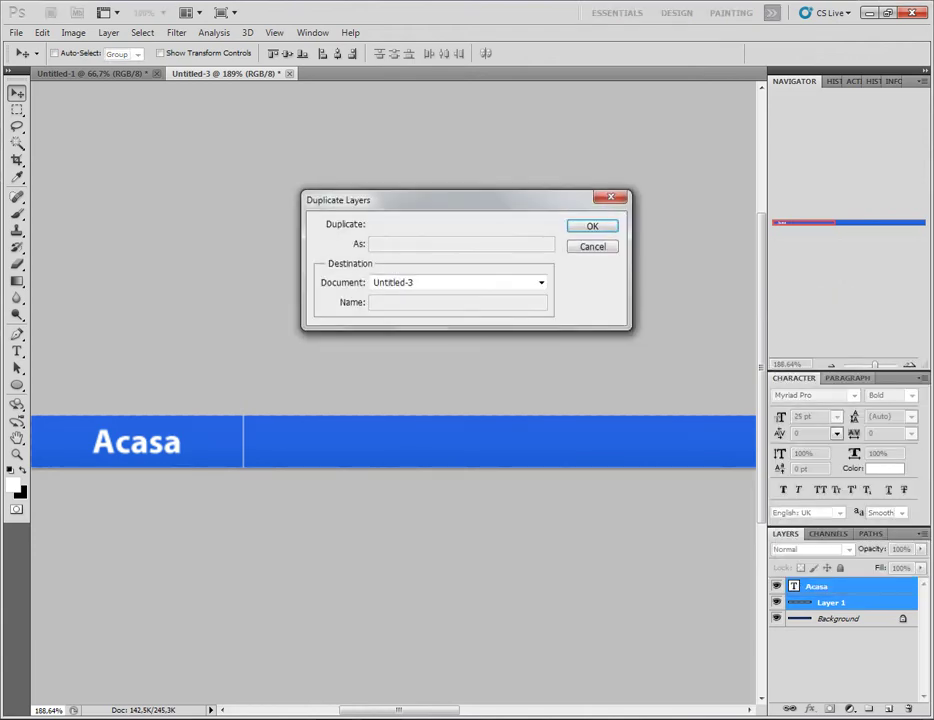
pyautogui.press('Return')
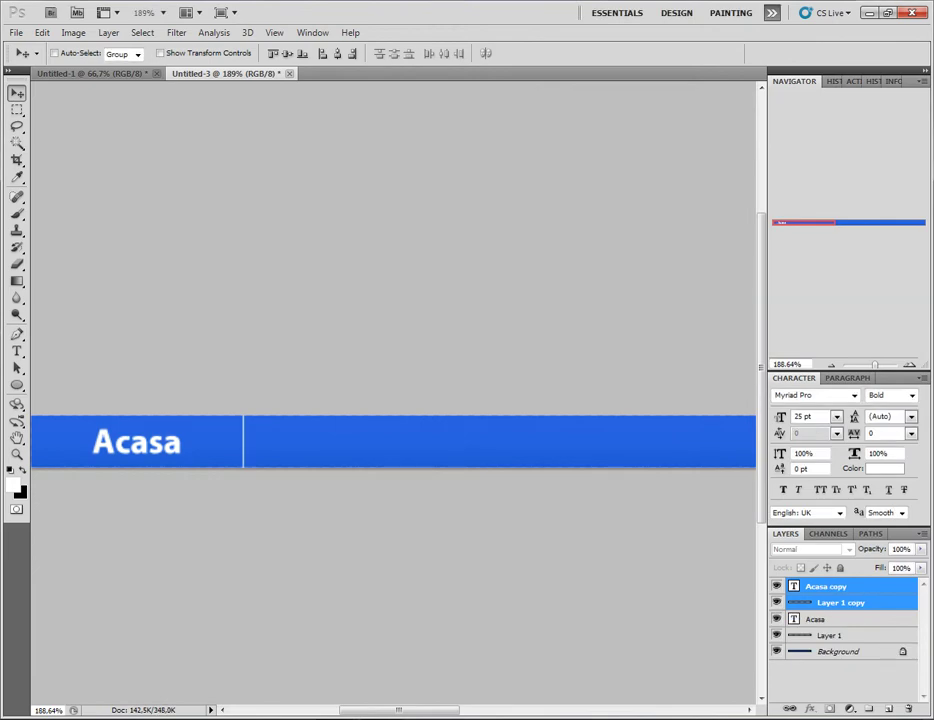
pyautogui.moveTo(137, 441); pyautogui.dragTo(347, 441)
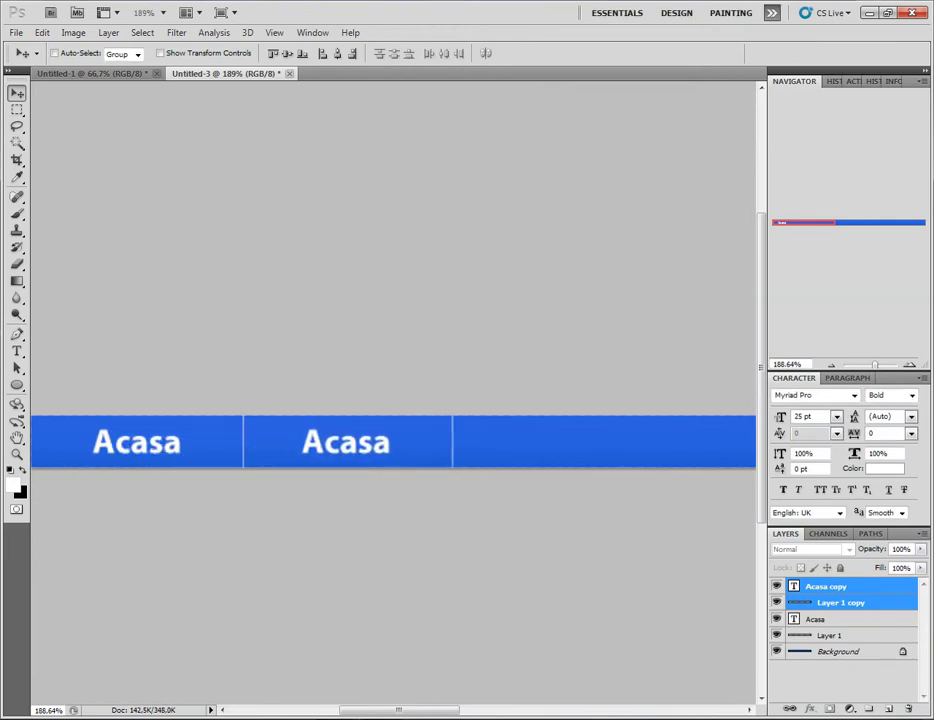
pyautogui.press('Left')
pyautogui.press('Left')
pyautogui.press('Left')
pyautogui.press('Left')
pyautogui.press('Left')
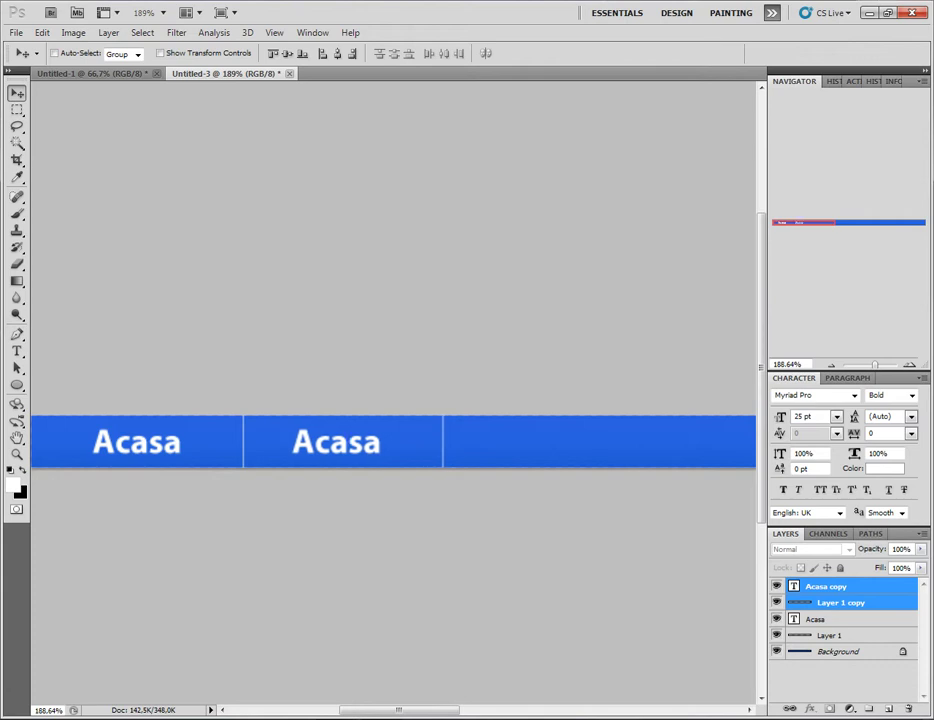
# - Retype the copied label as 'Despre' and select its layers
pyautogui.press('t')
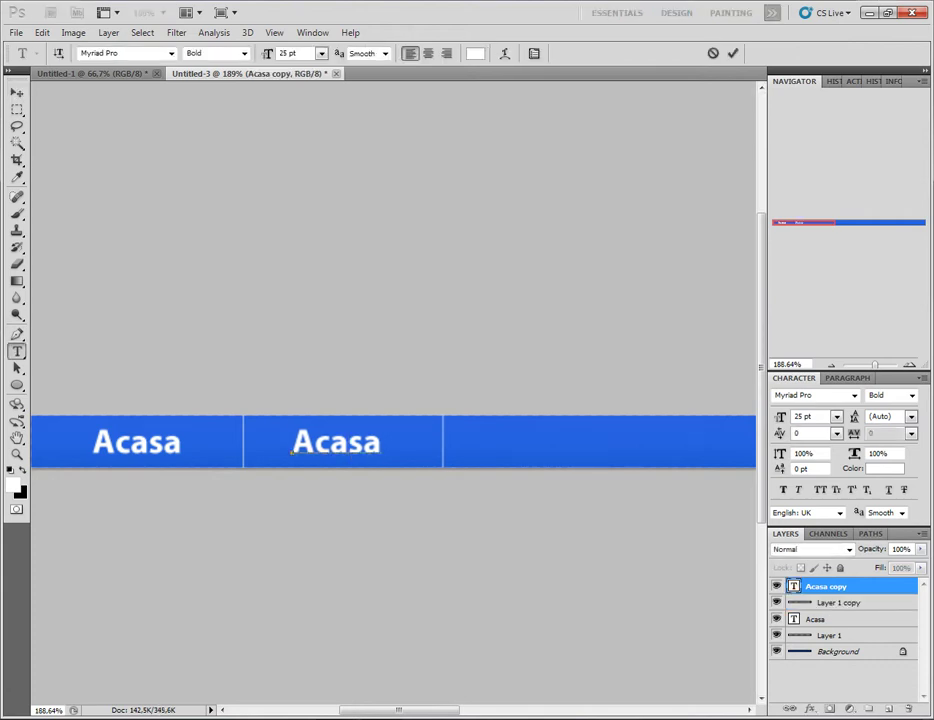
pyautogui.doubleClick(292, 448)
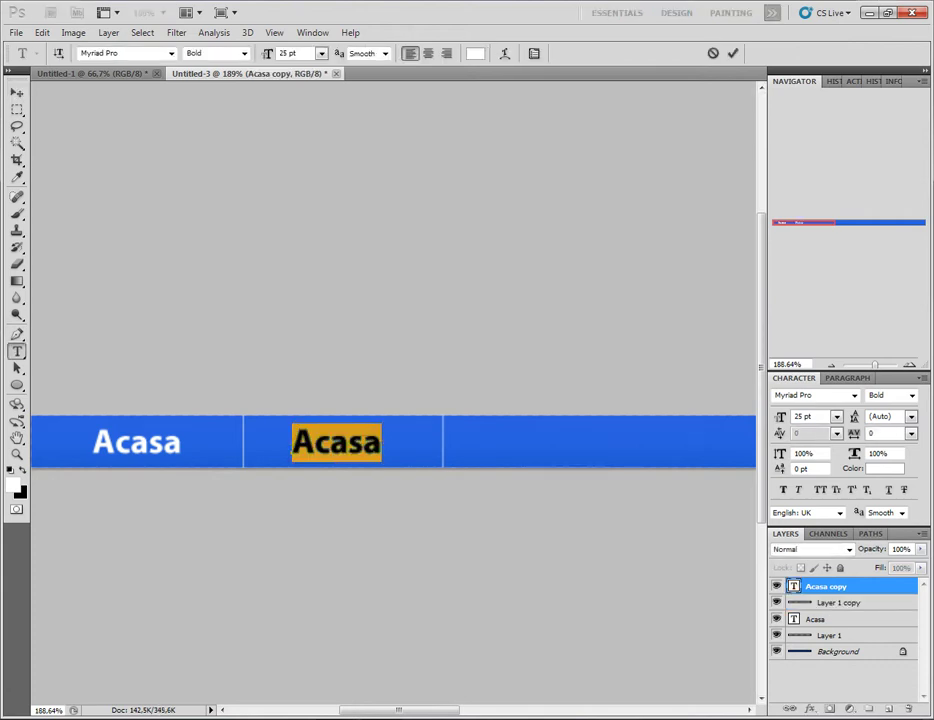
pyautogui.write('Despre')
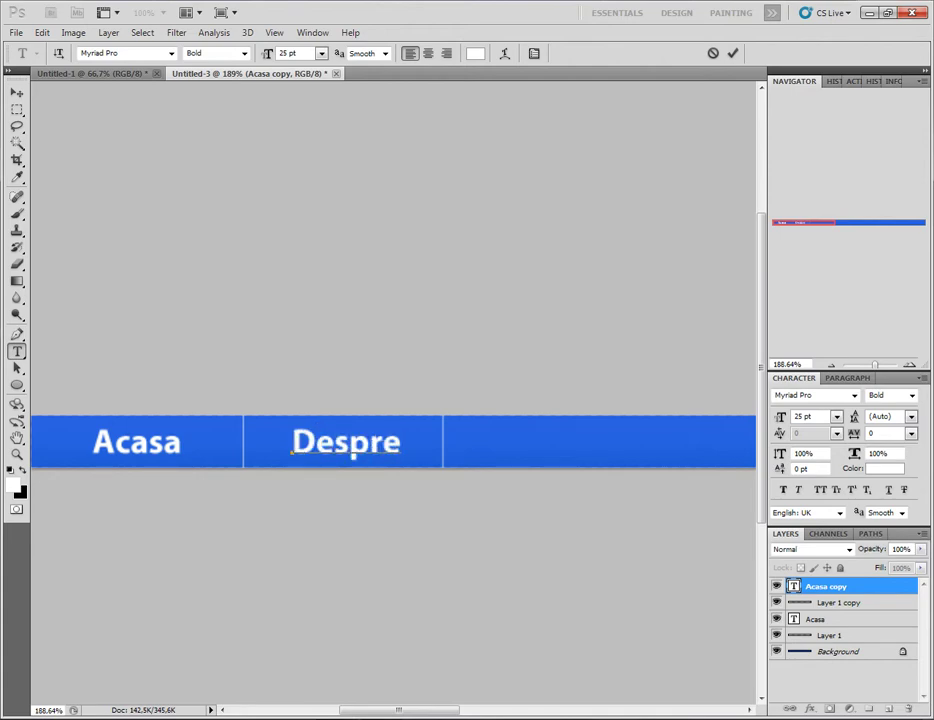
pyautogui.hotkey('ctrl', 'Return')
pyautogui.press('v')
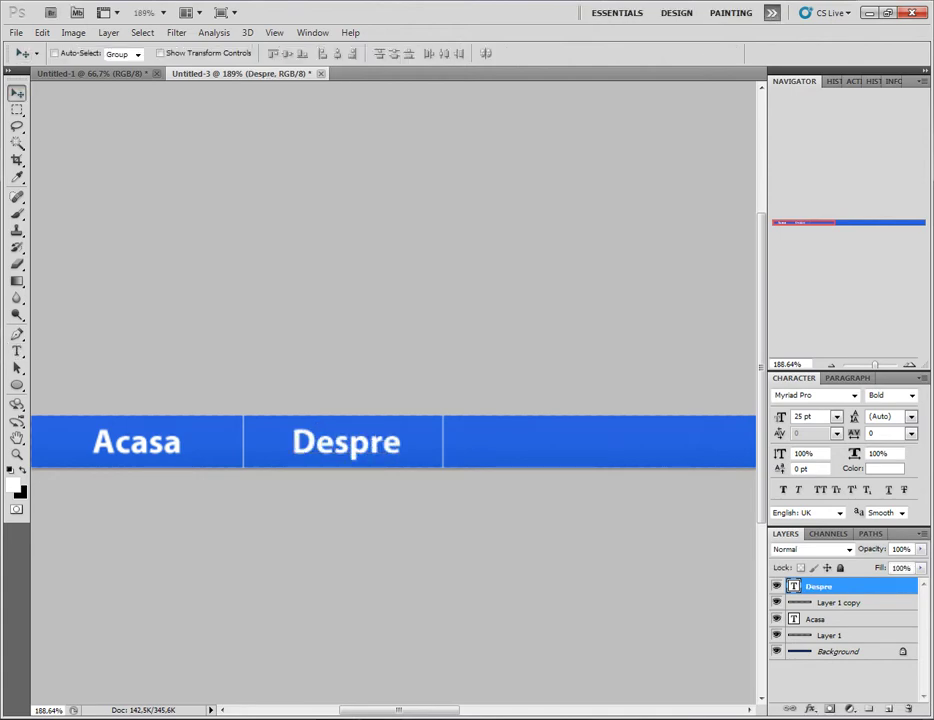
pyautogui.keyDown('ctrl'); pyautogui.click(838, 602); pyautogui.keyUp('ctrl')
# - Duplicate the Despre label and divider into the third slot and retype it 'Contact'
pyautogui.rightClick(838, 602)
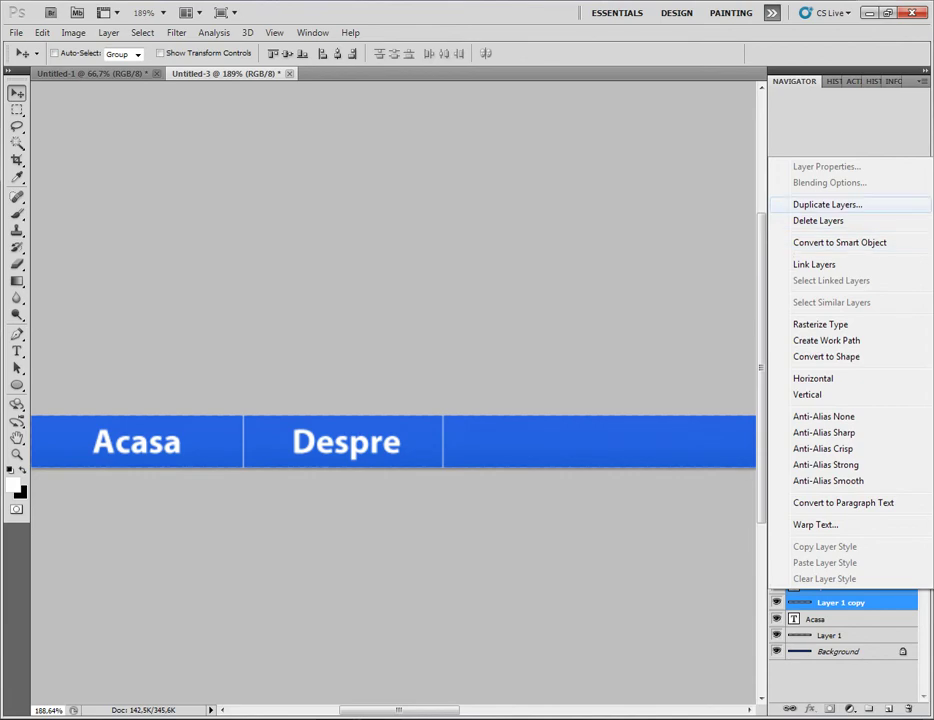
pyautogui.click(827, 204)
pyautogui.press('Return')
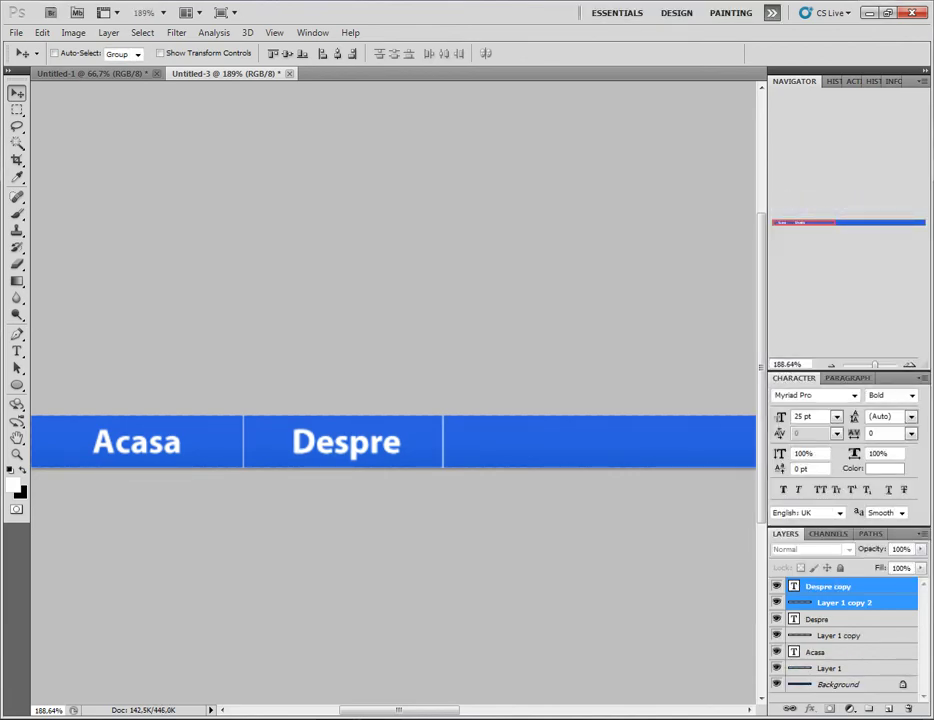
pyautogui.moveTo(346, 441)
pyautogui.mouseDown()
pyautogui.moveTo(480, 433)
pyautogui.moveTo(539, 441)
pyautogui.mouseUp()
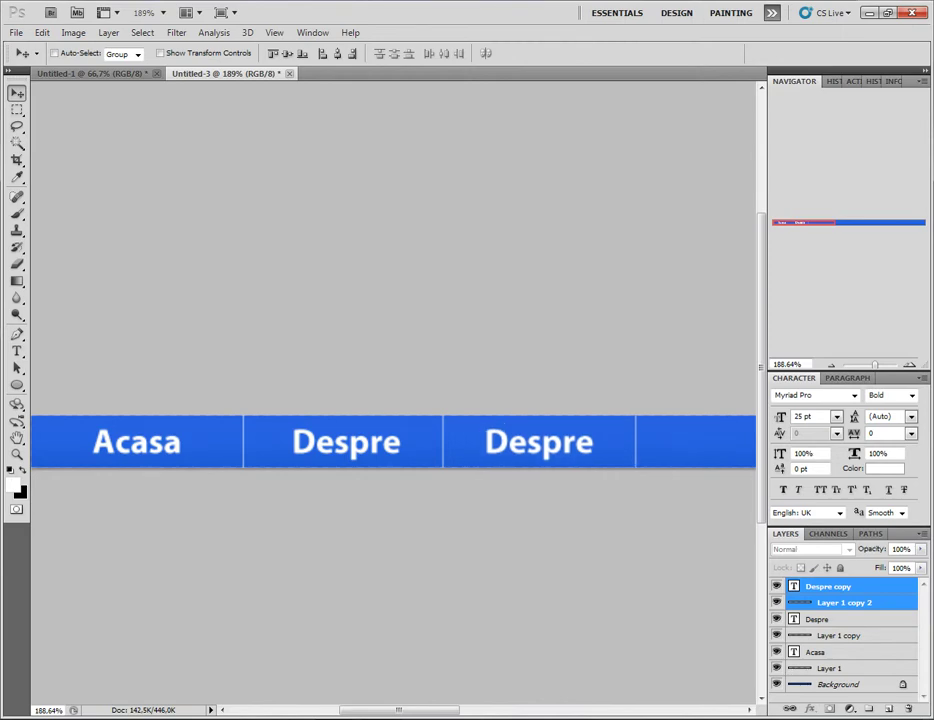
pyautogui.press('t')
pyautogui.doubleClick(539, 441)
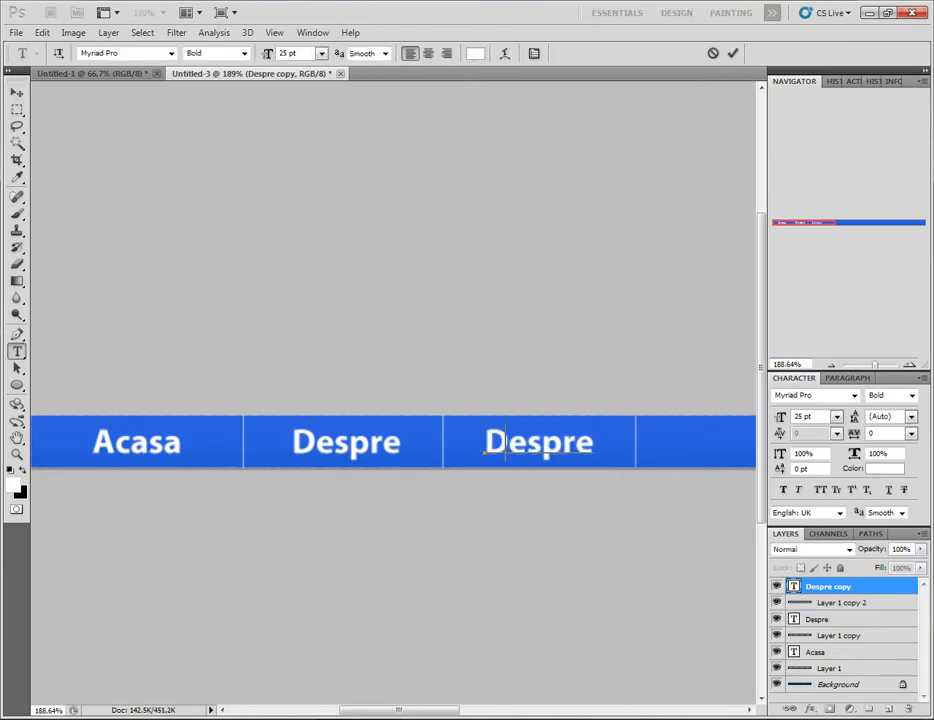
pyautogui.write('Contact')
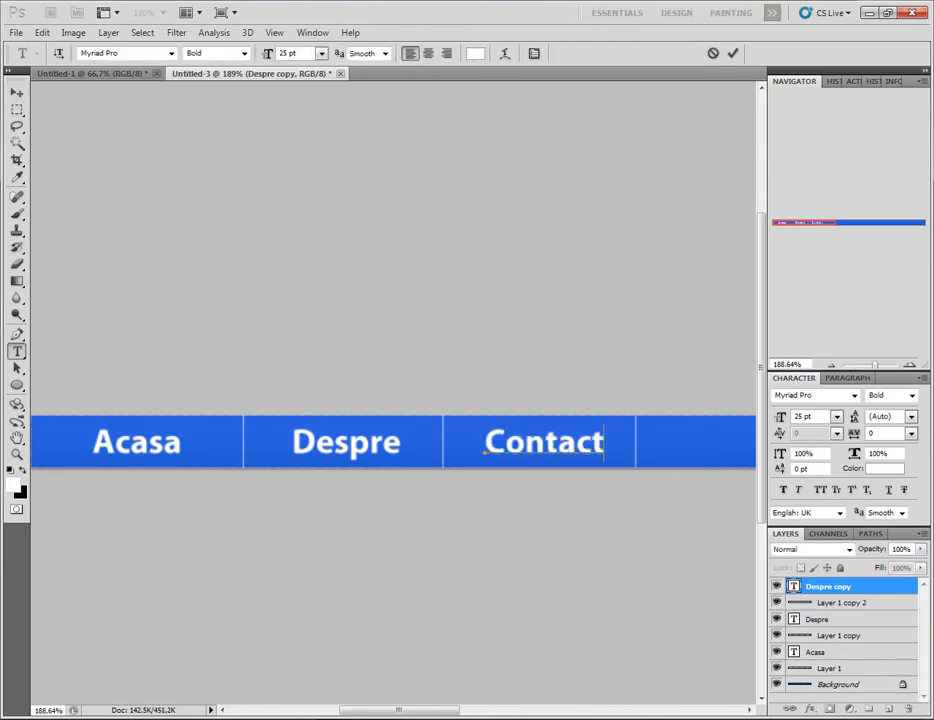
# - Commit the Contact label and select every layer of the nav bar document
pyautogui.click(17, 92)
pyautogui.scroll(-3, 393, 392)
pyautogui.scroll(-2, 393, 392)
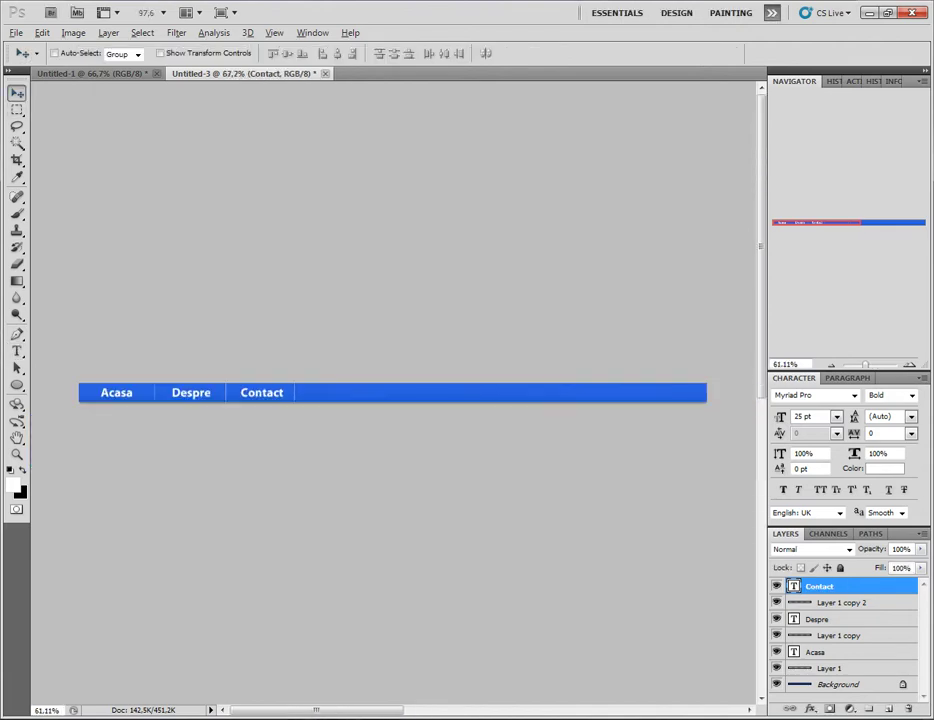
pyautogui.scroll(-1, 393, 392)
pyautogui.scroll(-1, 393, 392)
pyautogui.scroll(1, 393, 392)
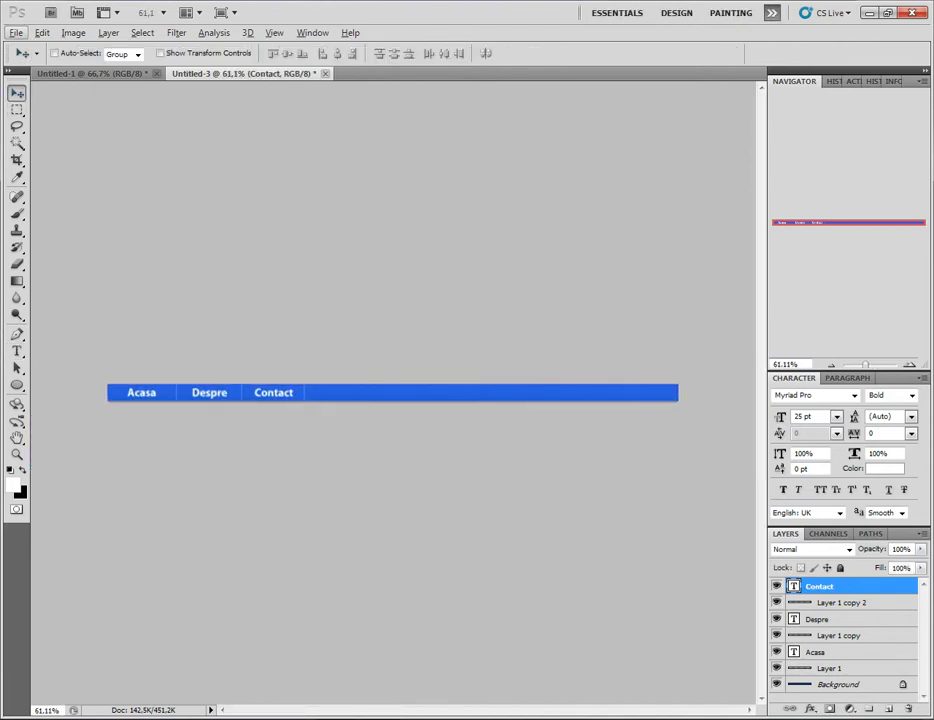
pyautogui.hotkey('alt', '[')
pyautogui.hotkey('alt', '[')
pyautogui.hotkey('alt', '[')
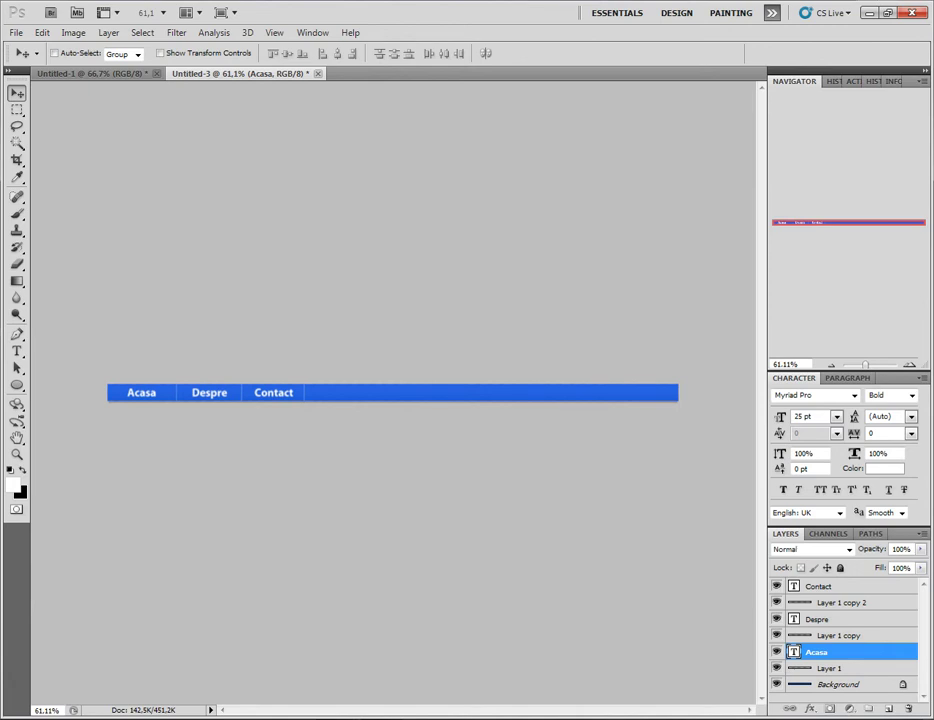
pyautogui.hotkey('alt', '[')
pyautogui.hotkey('alt', '[')
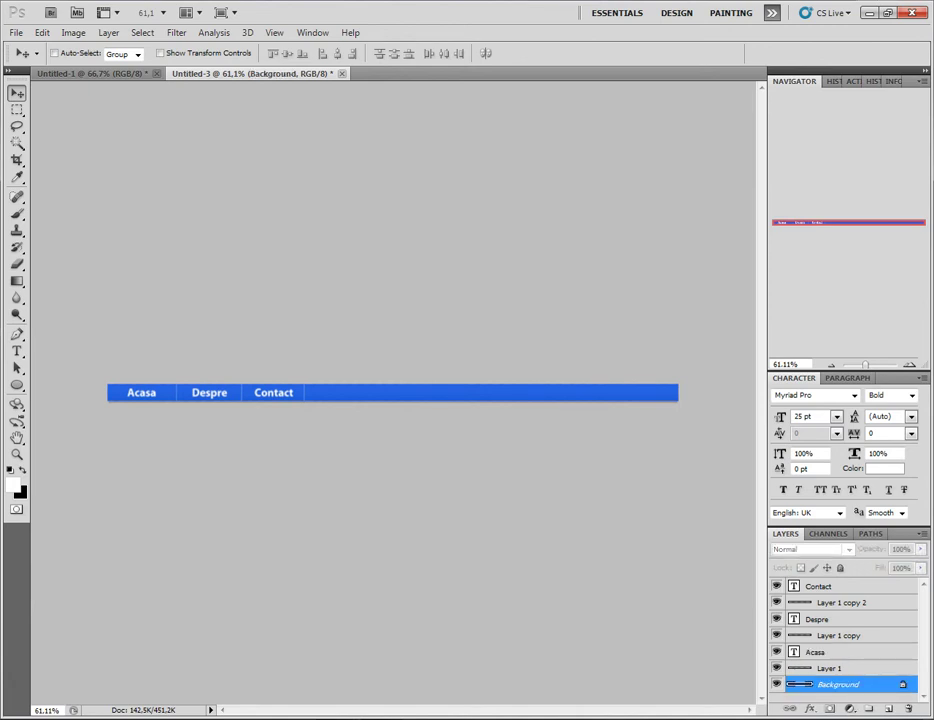
pyautogui.hotkey('shift', 'alt', ']')
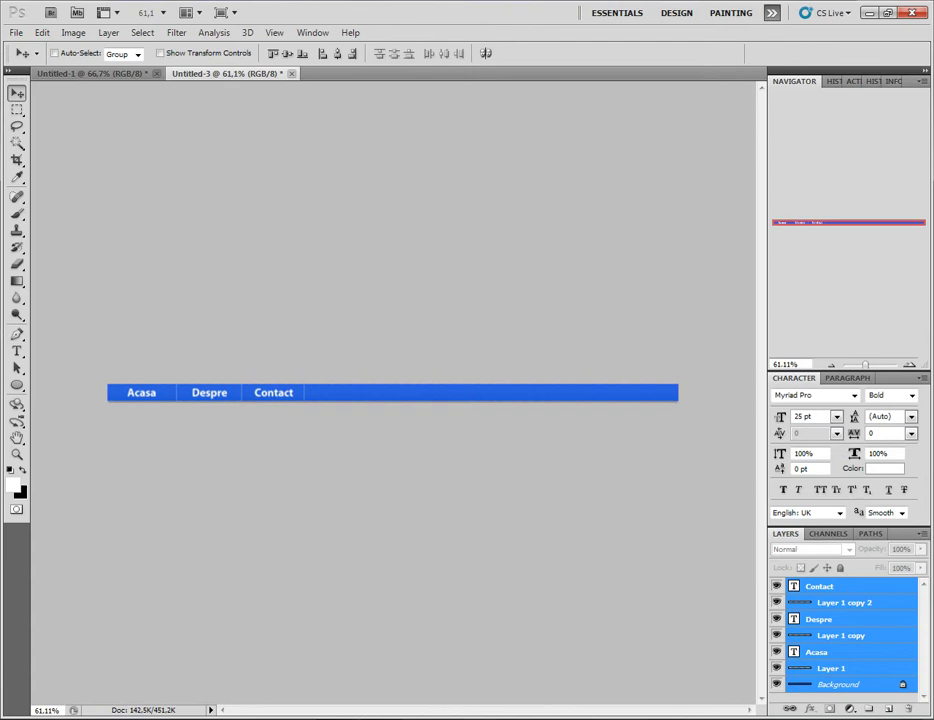
# - Copy the nav bar layers into the Untitled-1 page and redock the bar's window
pyautogui.moveTo(226, 73); pyautogui.dragTo(240, 177)
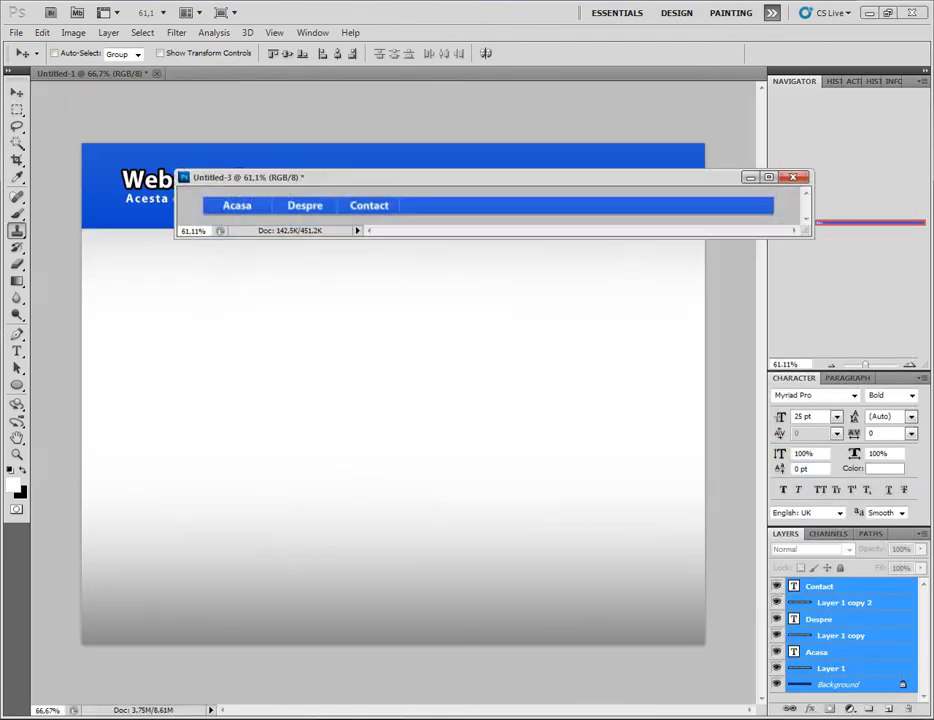
pyautogui.press('s')
pyautogui.moveTo(840, 620)
pyautogui.mouseDown()
pyautogui.moveTo(455, 485)
pyautogui.moveTo(250, 290)
pyautogui.mouseUp()
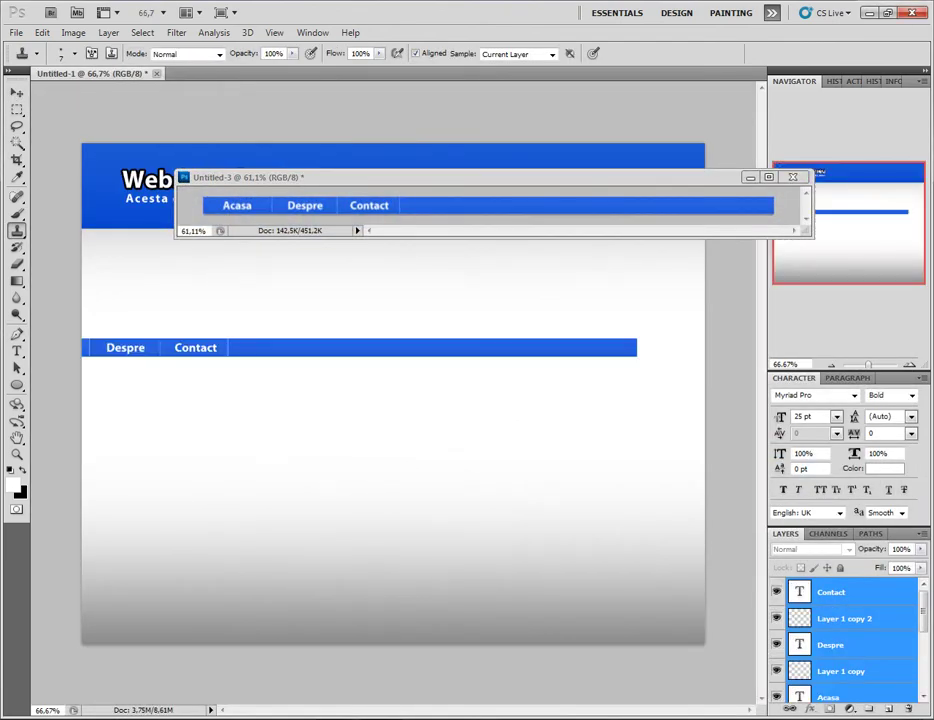
pyautogui.click(768, 177)
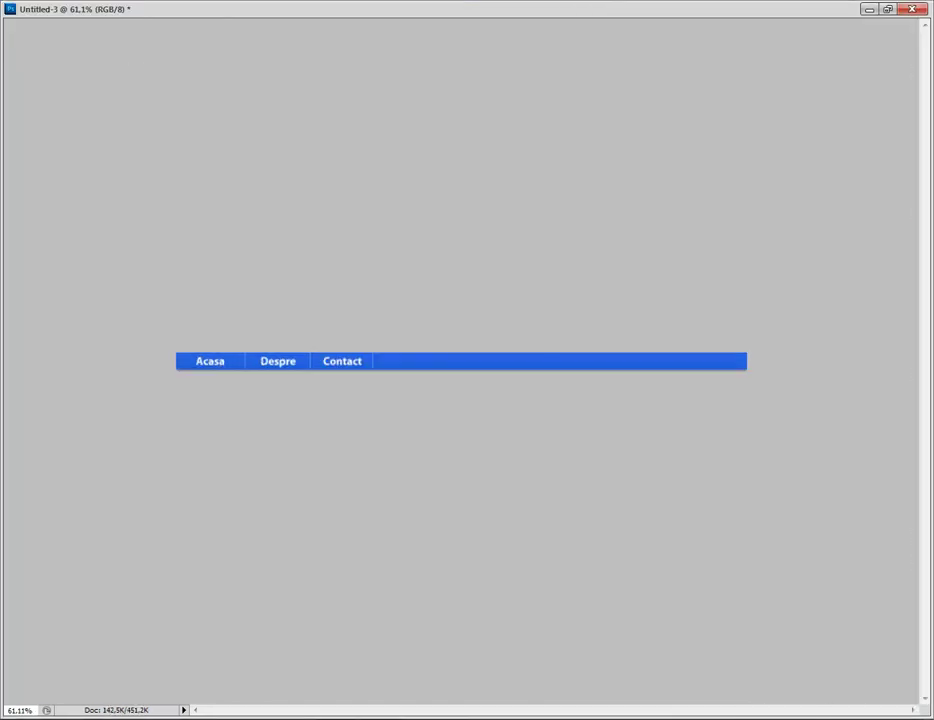
pyautogui.doubleClick(648, 9)
pyautogui.moveTo(648, 175); pyautogui.dragTo(535, 73)
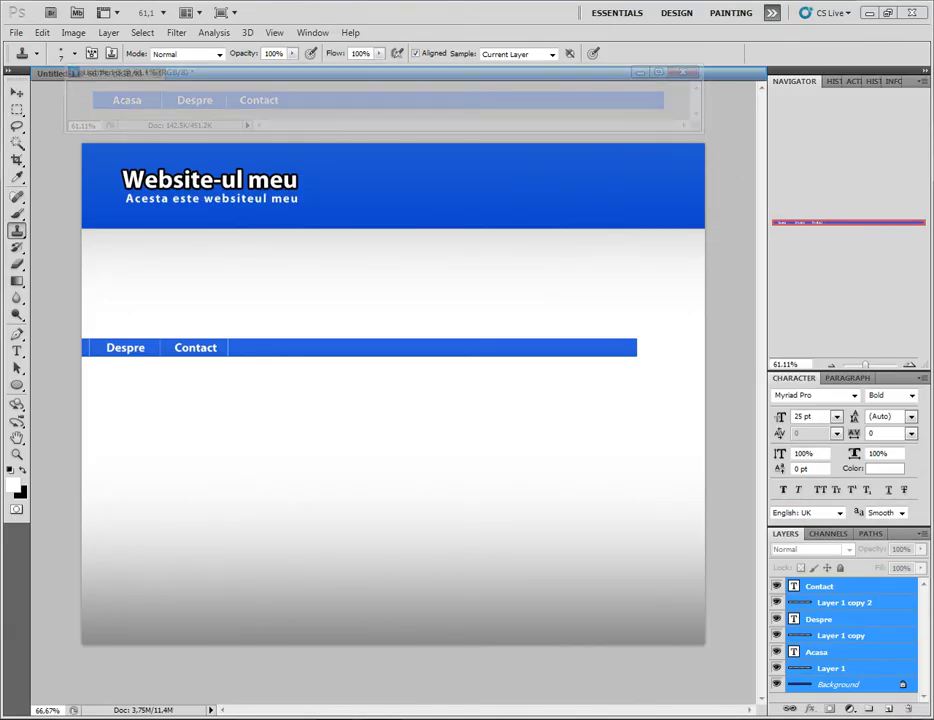
pyautogui.moveTo(200, 72); pyautogui.dragTo(200, 73)
pyautogui.click(100, 73)
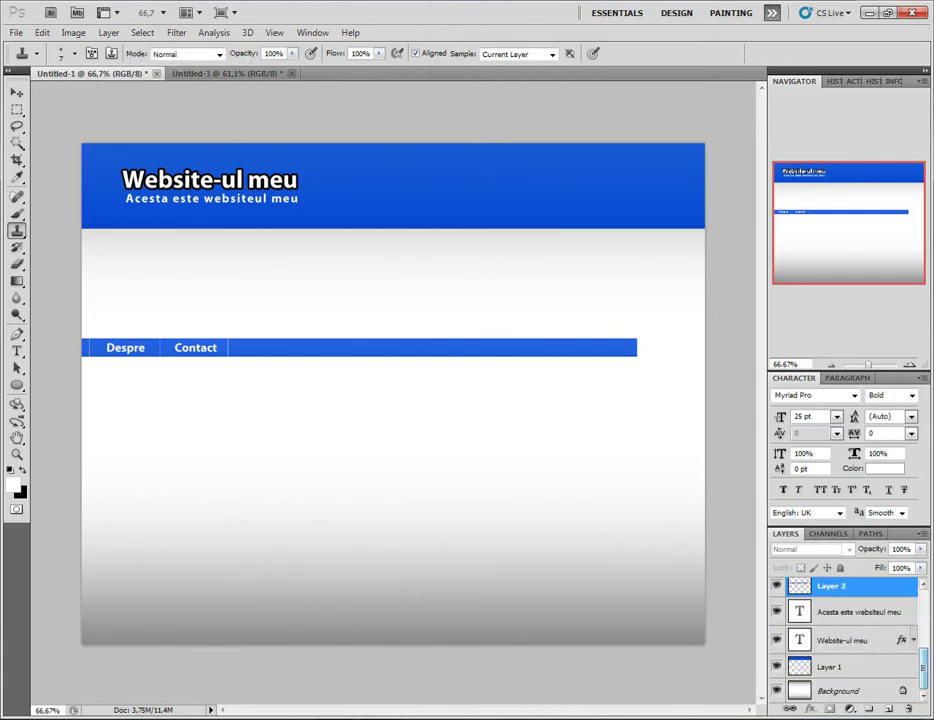
# - Position the nav bar just under the header, then close Untitled-3 without saving
pyautogui.press('v')
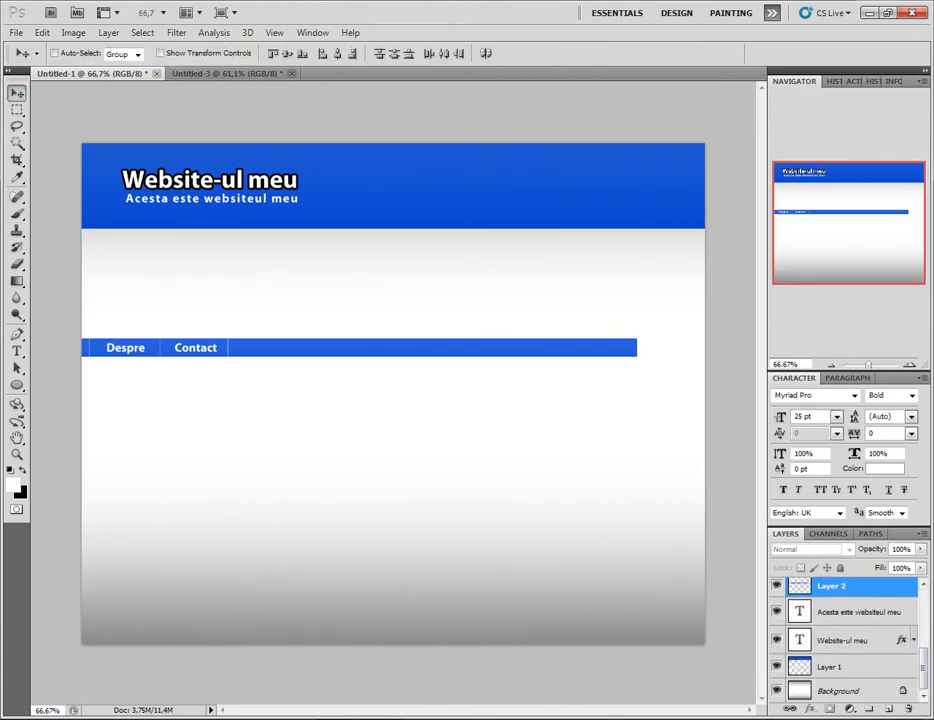
pyautogui.moveTo(300, 347); pyautogui.dragTo(362, 238)
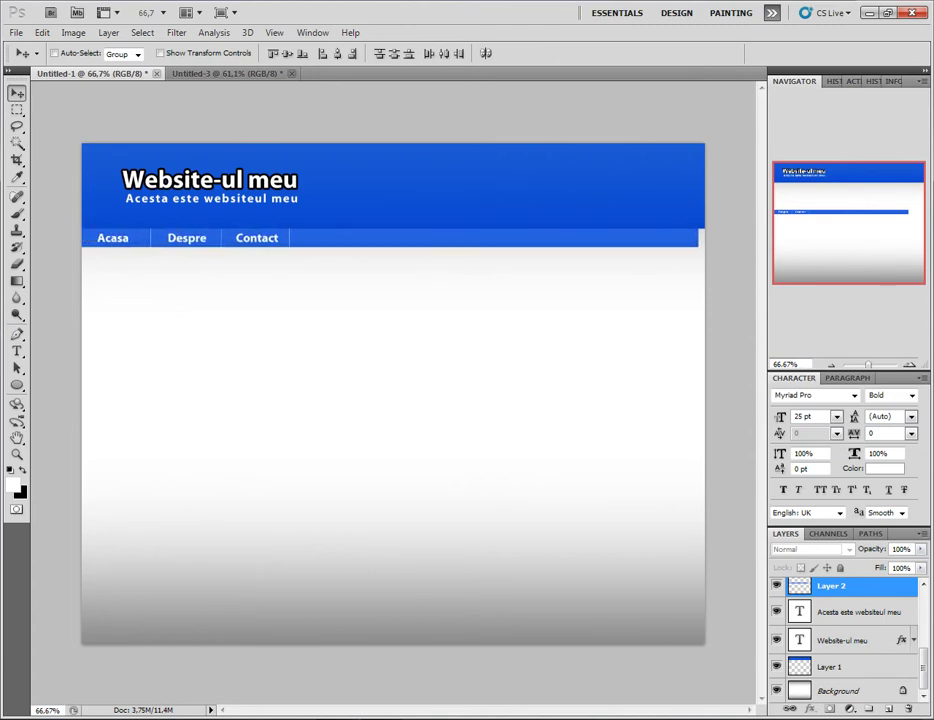
pyautogui.hotkey('shift', 'Right')
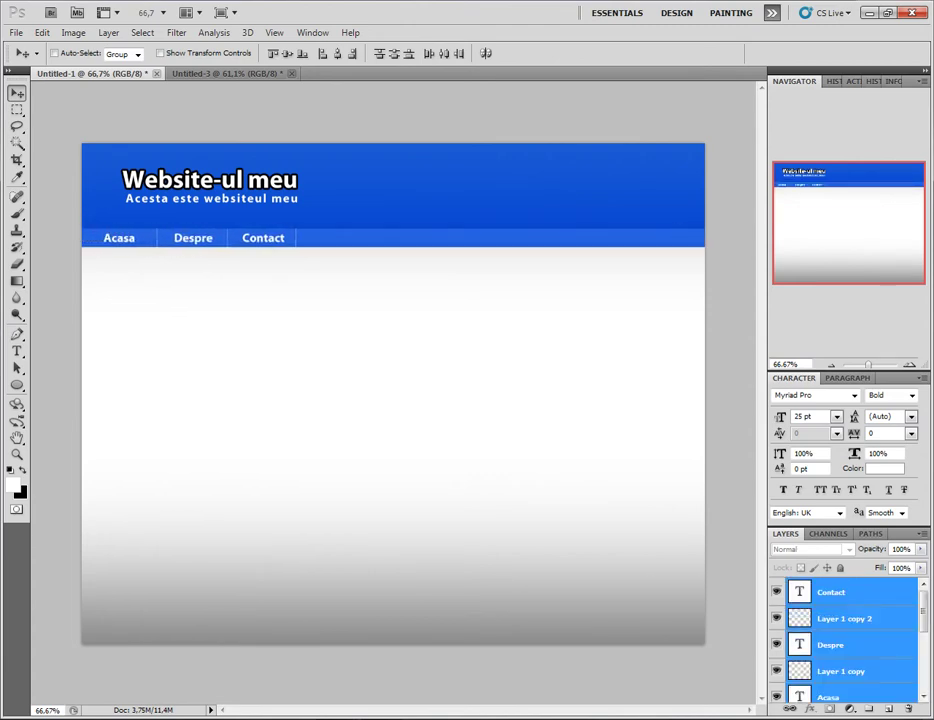
pyautogui.hotkey('ctrl', 'Tab')
pyautogui.hotkey('ctrl', 'w')
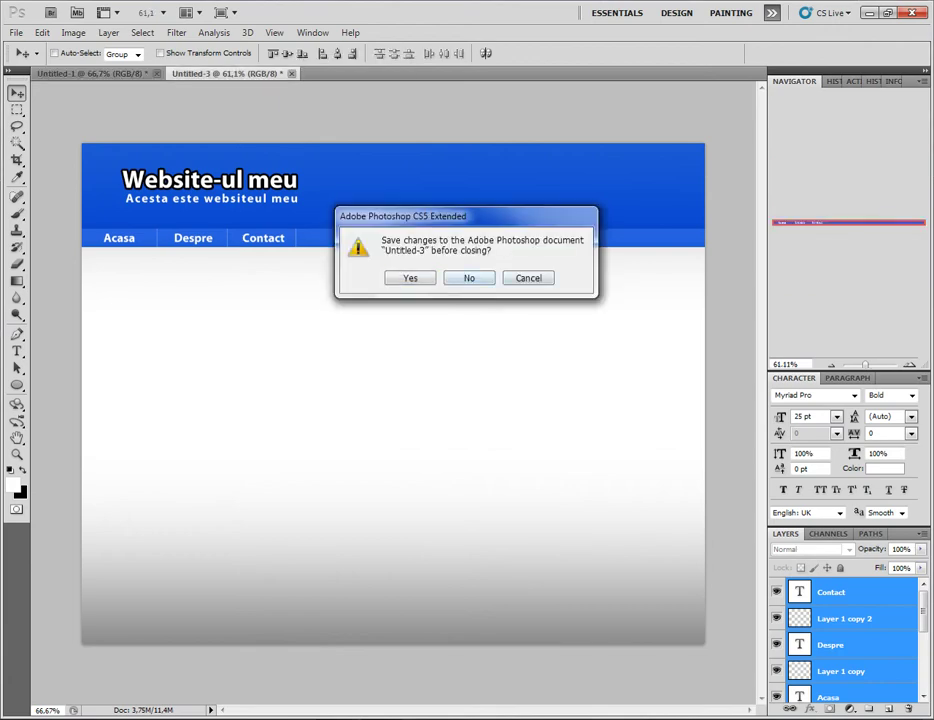
pyautogui.press('n')
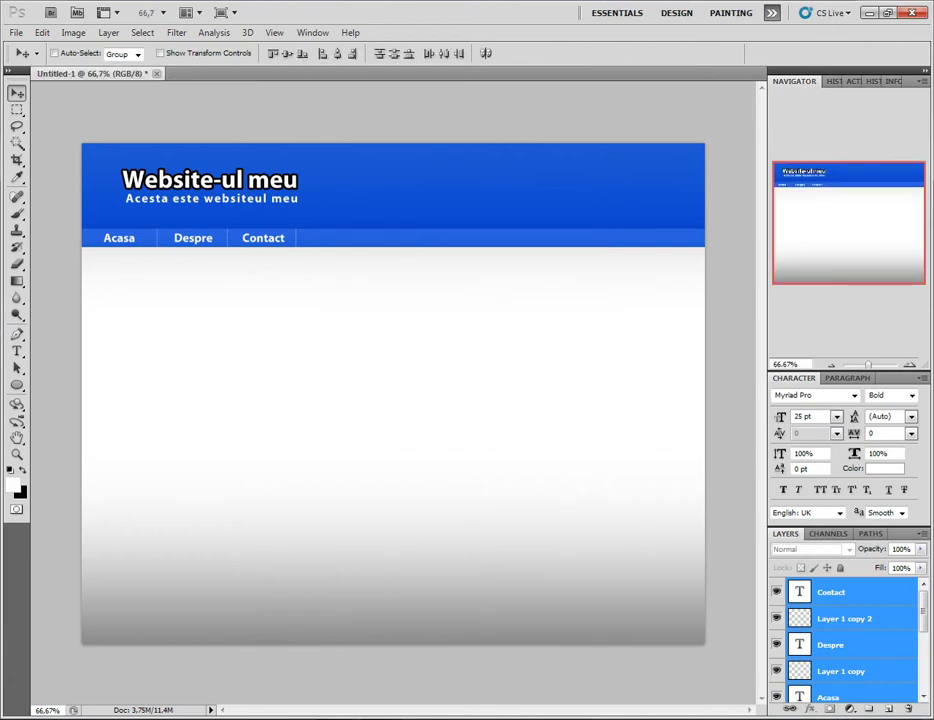
# - Create a new 1280 × 40 pixel document
pyautogui.hotkey('ctrl', 'n')
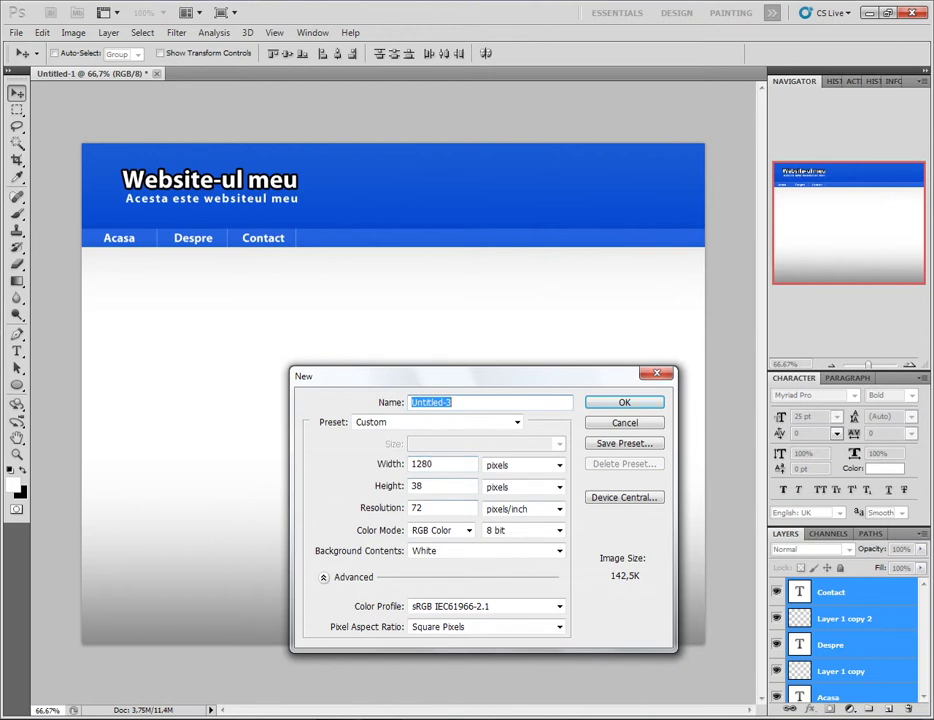
pyautogui.press('Tab')
pyautogui.press('Tab')
pyautogui.press('Tab')
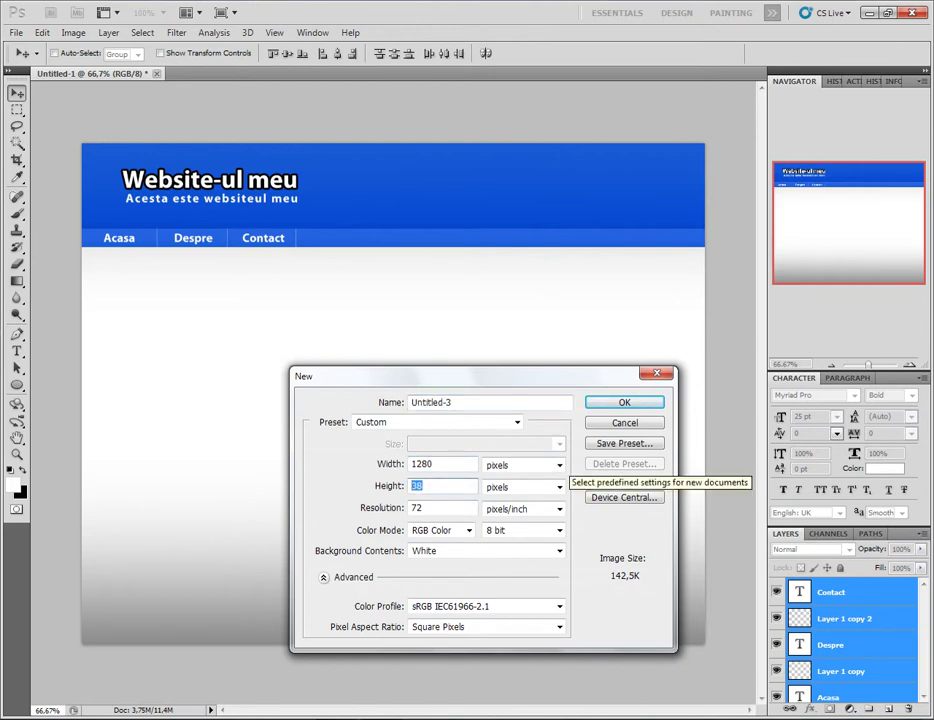
pyautogui.write('40')
pyautogui.press('Return')
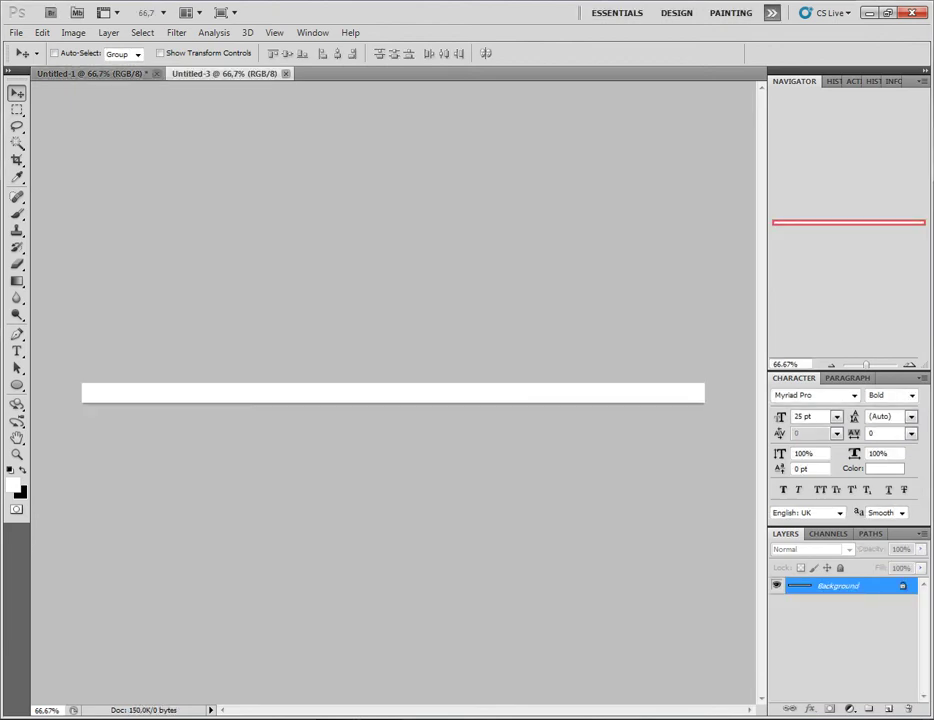
# - Fill the thin strip with a vertical blue gradient
pyautogui.press('g')
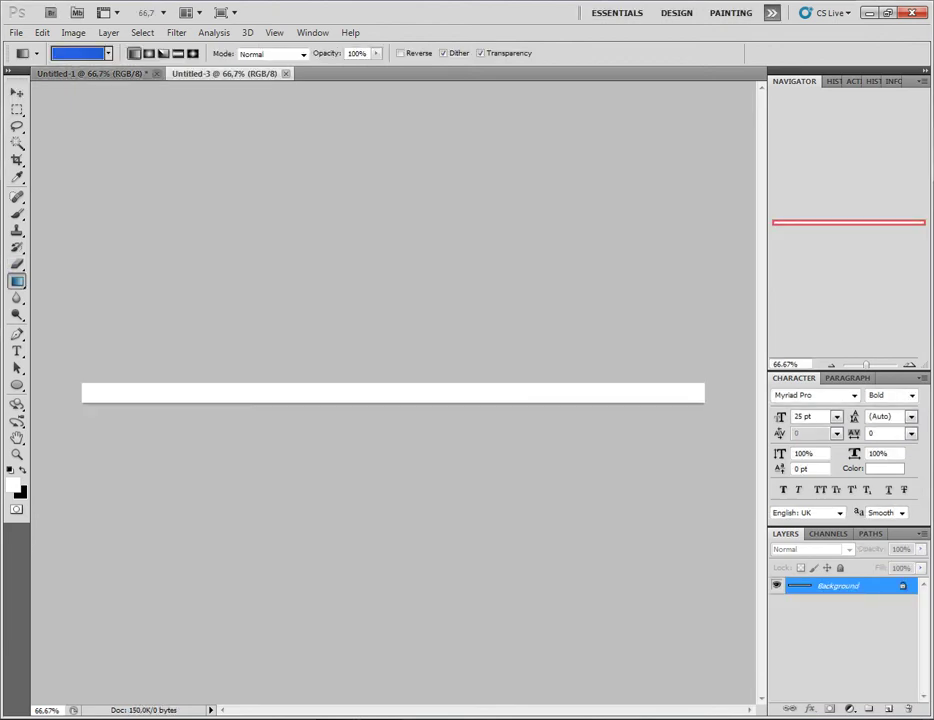
pyautogui.moveTo(339, 354); pyautogui.dragTo(338, 467)
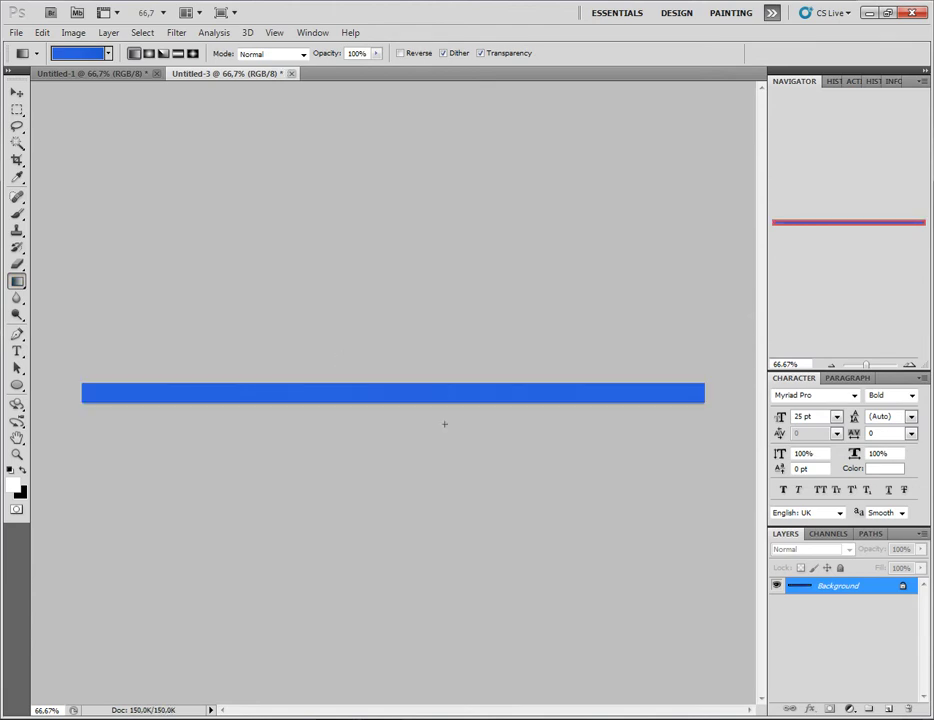
pyautogui.moveTo(444, 386); pyautogui.dragTo(444, 400)
# - Browse the Start menu's program list to Accessories, then dismiss the menu
pyautogui.press('super')
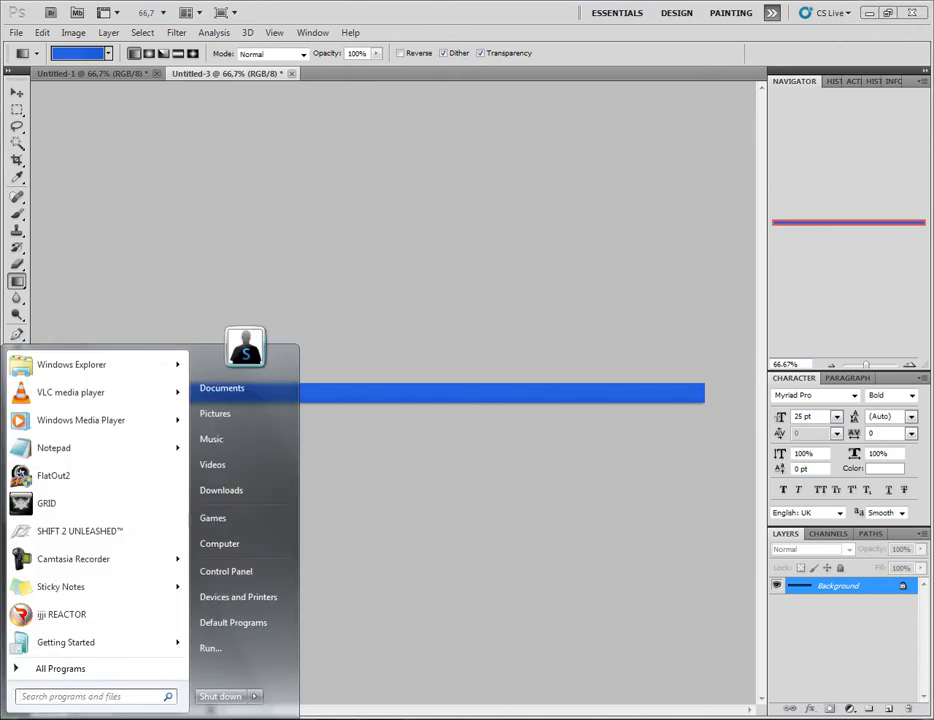
pyautogui.press('Up')
pyautogui.press('Return')
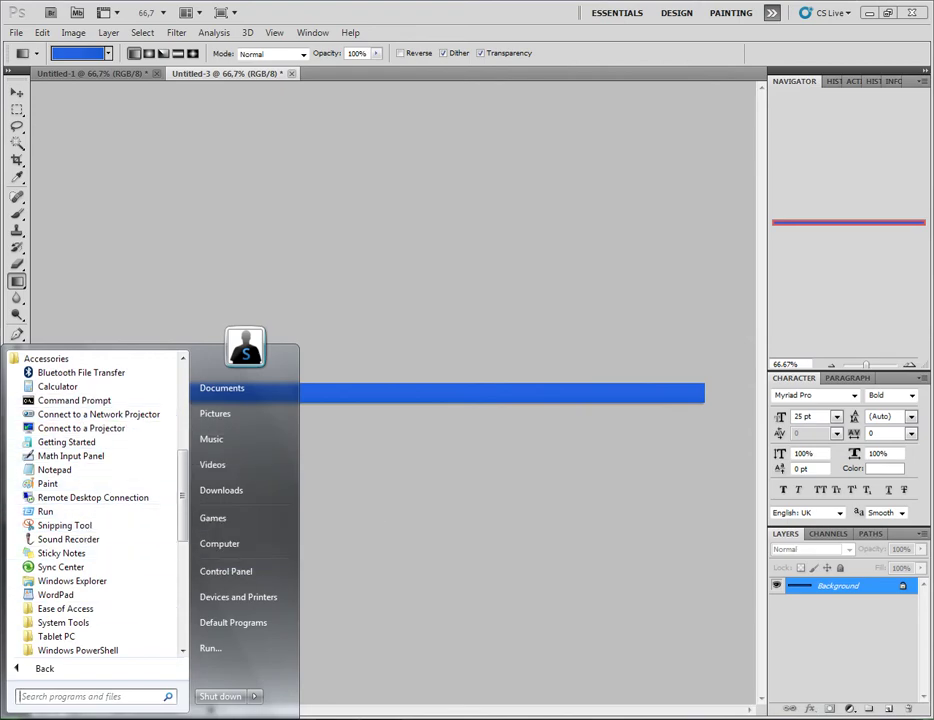
pyautogui.press('Escape')
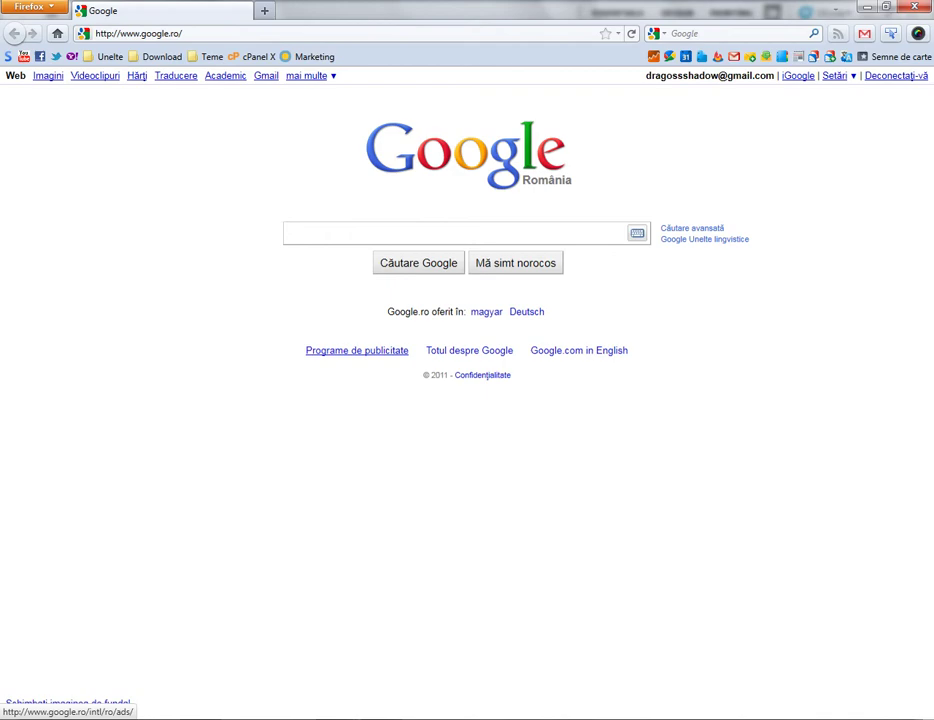
# - Search Google for 'copyright', view the Wikipedia Copyright article, then return to Photoshop
pyautogui.write('cop')
pyautogui.write('yright')
pyautogui.press('Return')
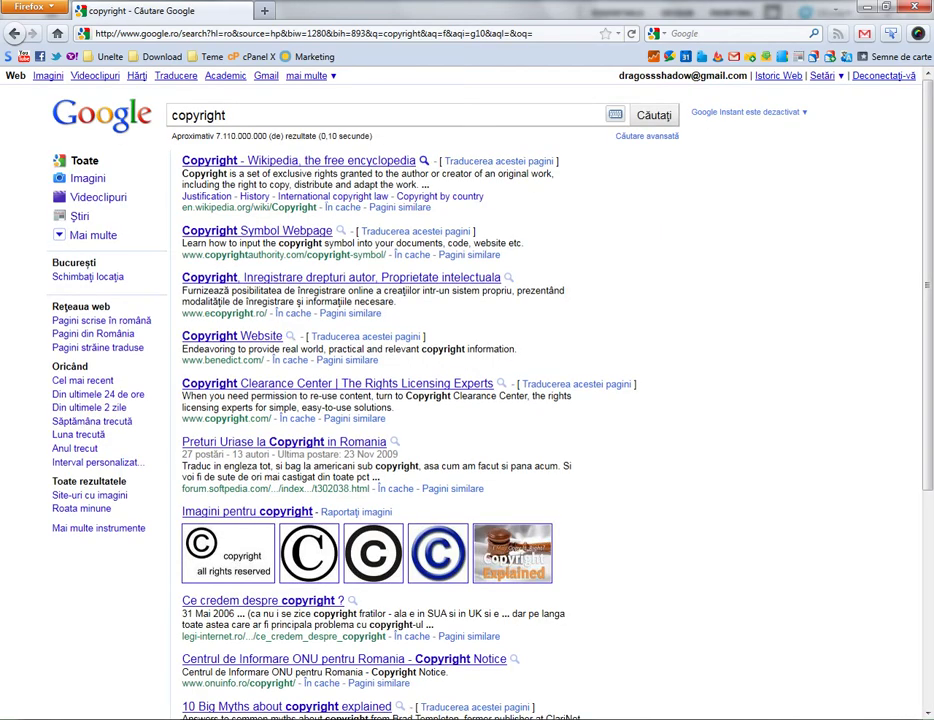
pyautogui.click(250, 161)
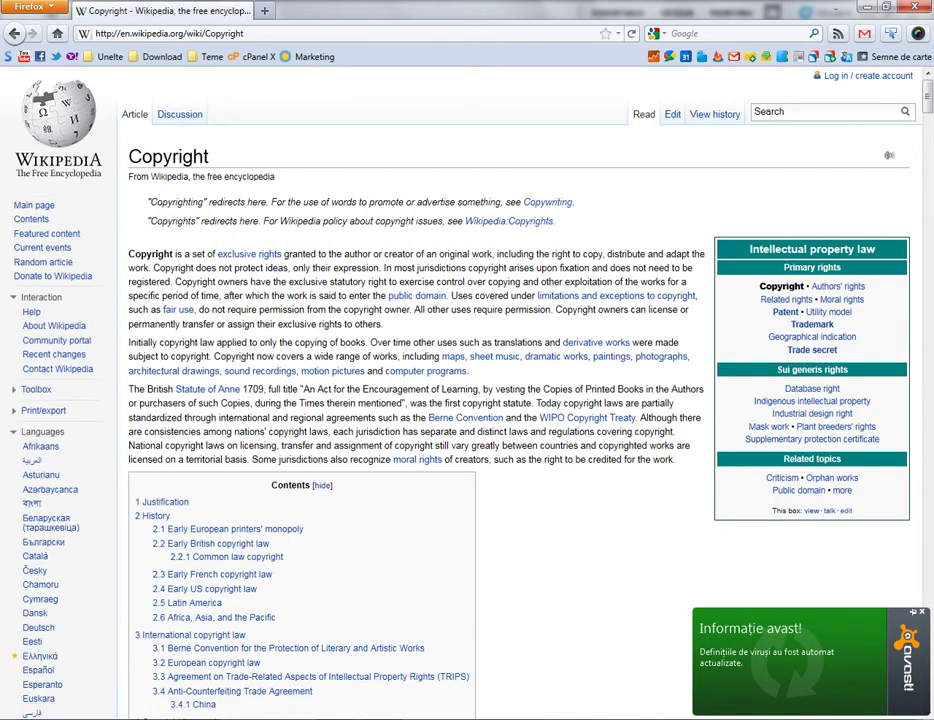
pyautogui.hotkey('alt', 'Home')
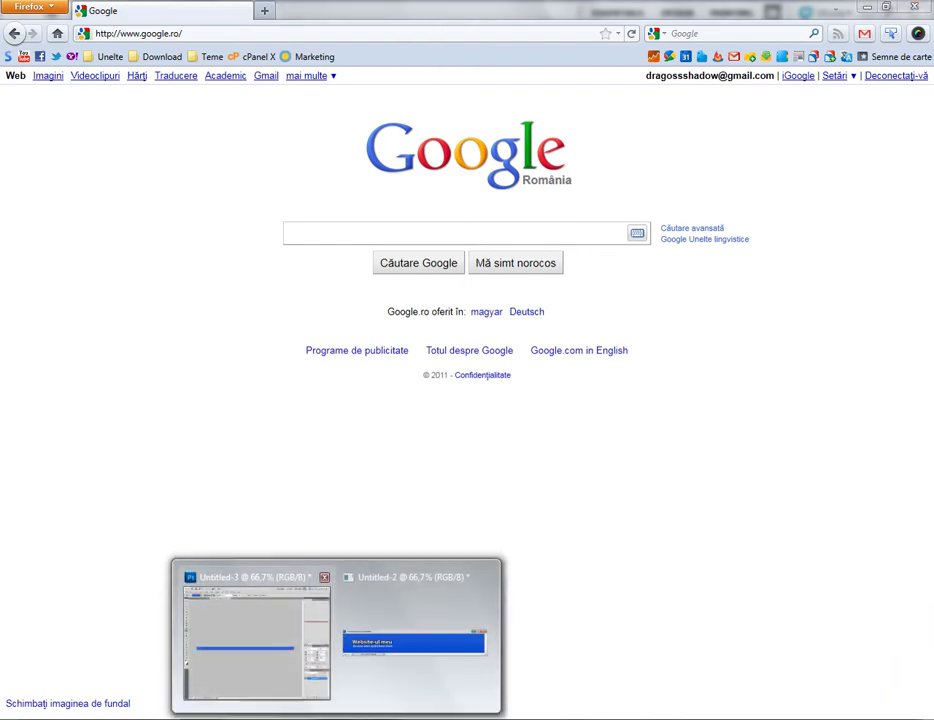
pyautogui.click(260, 636)
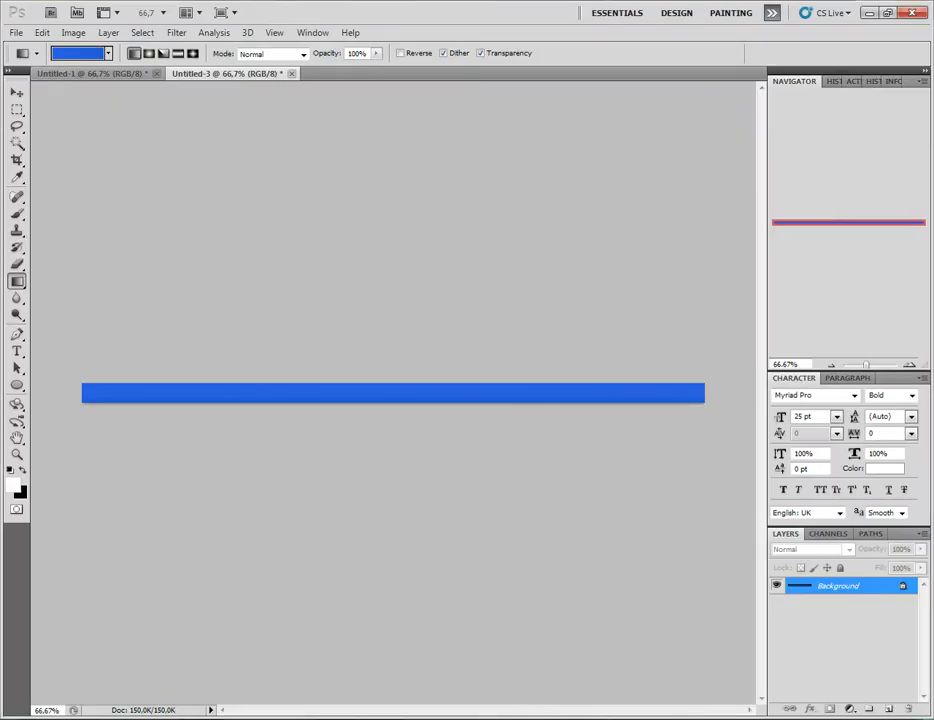
# - Add the white '© Copyright 2011' blog notice text on the blue bar
pyautogui.press('t')
pyautogui.click(104, 392)
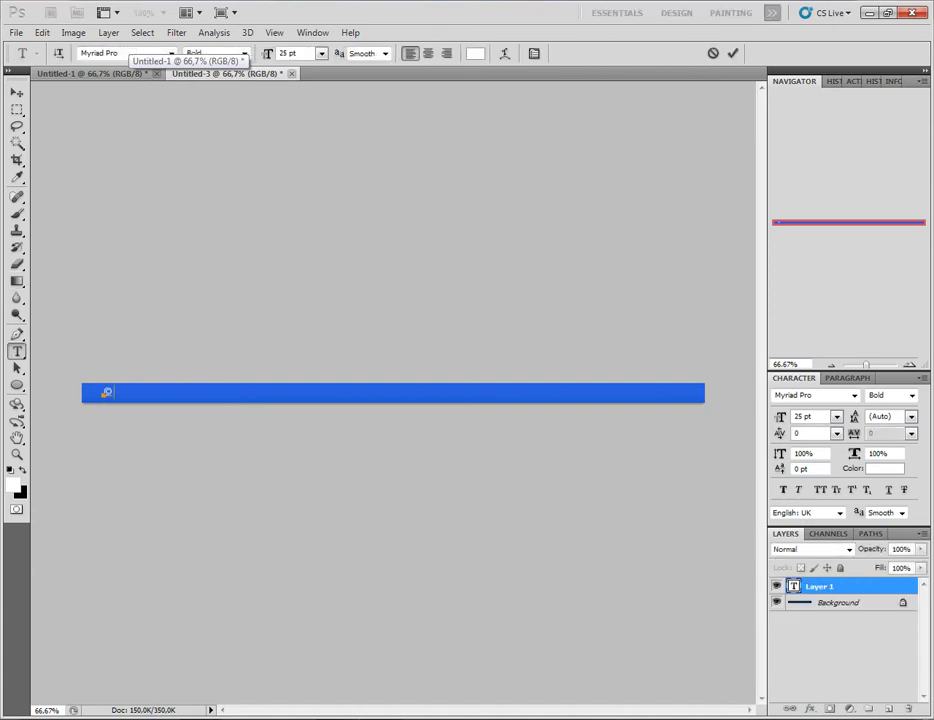
pyautogui.write('Copyith')
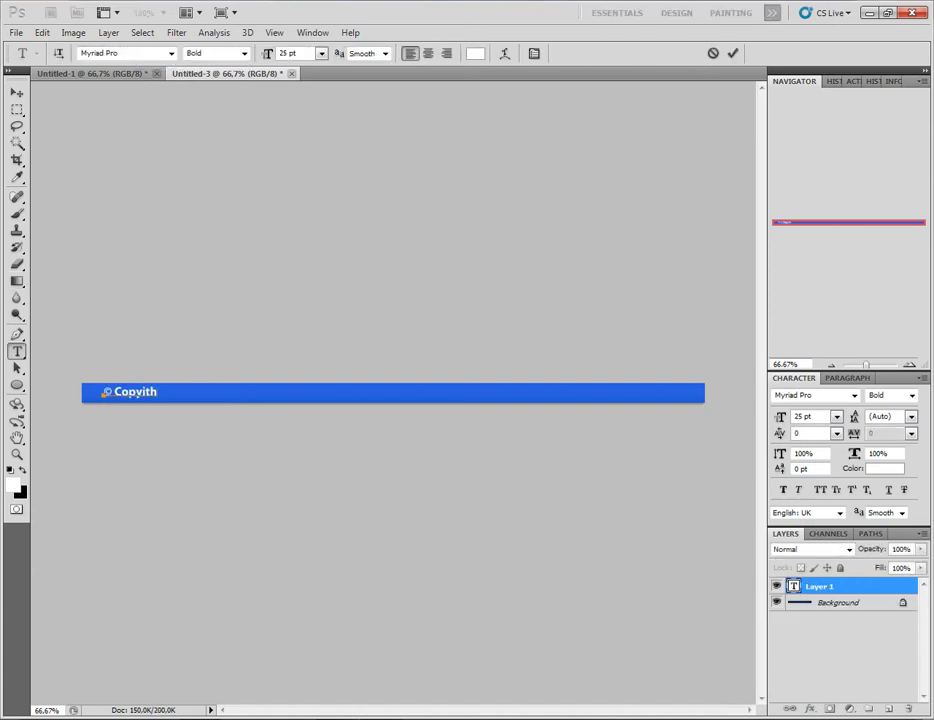
pyautogui.write('g')
pyautogui.press('BackSpace')
pyautogui.press('BackSpace')
pyautogui.press('BackSpace')
pyautogui.write('ri')
pyautogui.write('ght')
pyautogui.write(' 2011 -')
pyautogui.write(" Scraf's bl")
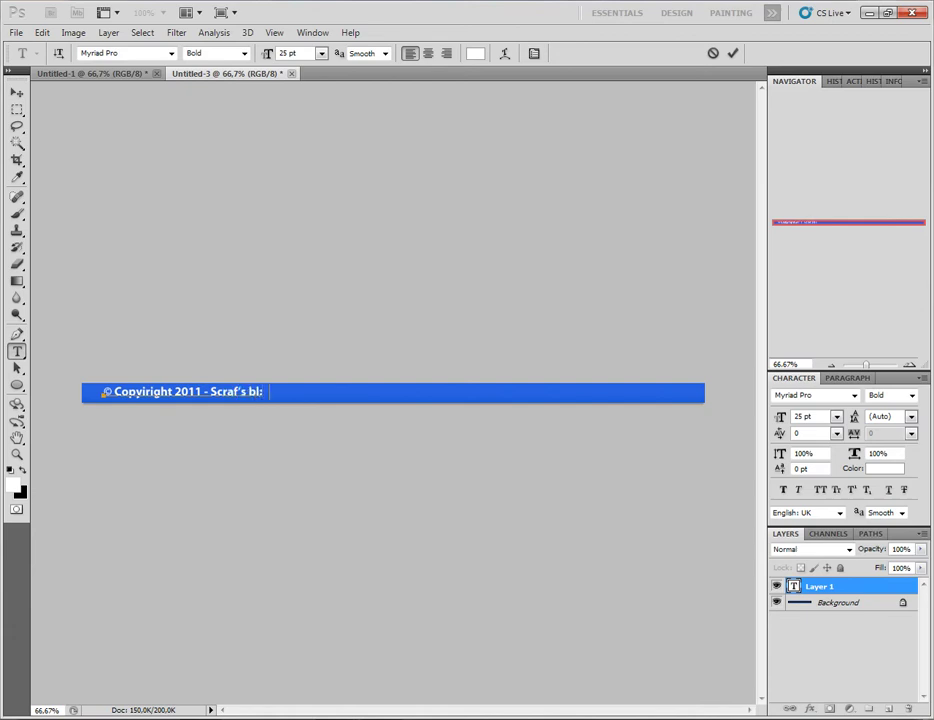
pyautogui.write('og')
pyautogui.press('BackSpace')
pyautogui.press('BackSpace')
pyautogui.write('og')
pyautogui.click(17, 92)
# - Align the copyright text to the bar's left edge and nudge it into place
pyautogui.moveTo(180, 392); pyautogui.dragTo(159, 396)
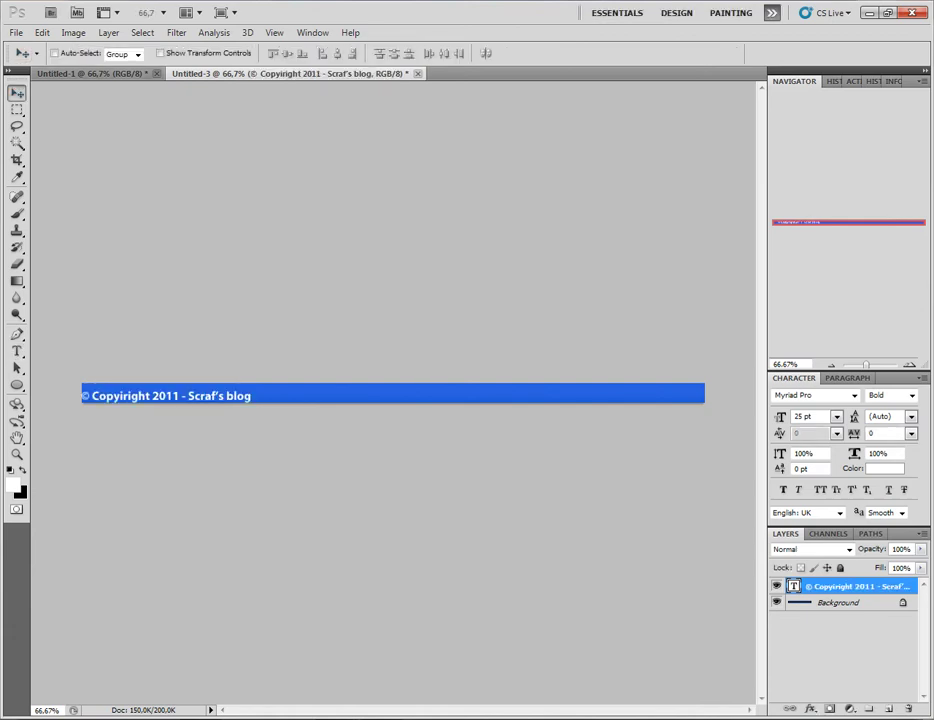
pyautogui.press('Up')
pyautogui.press('Up')
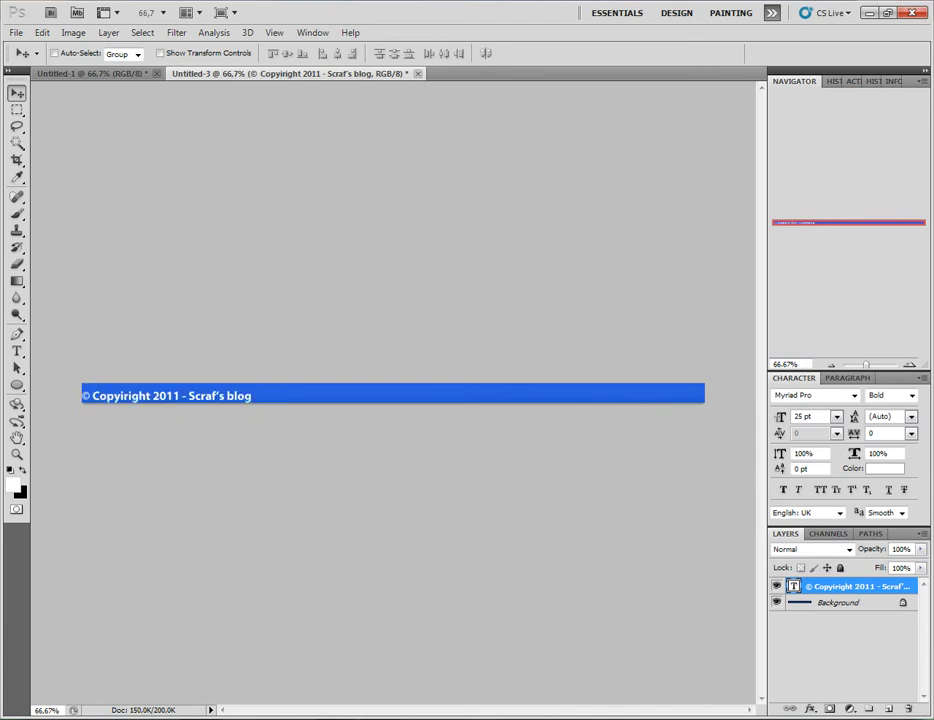
pyautogui.press('Up')
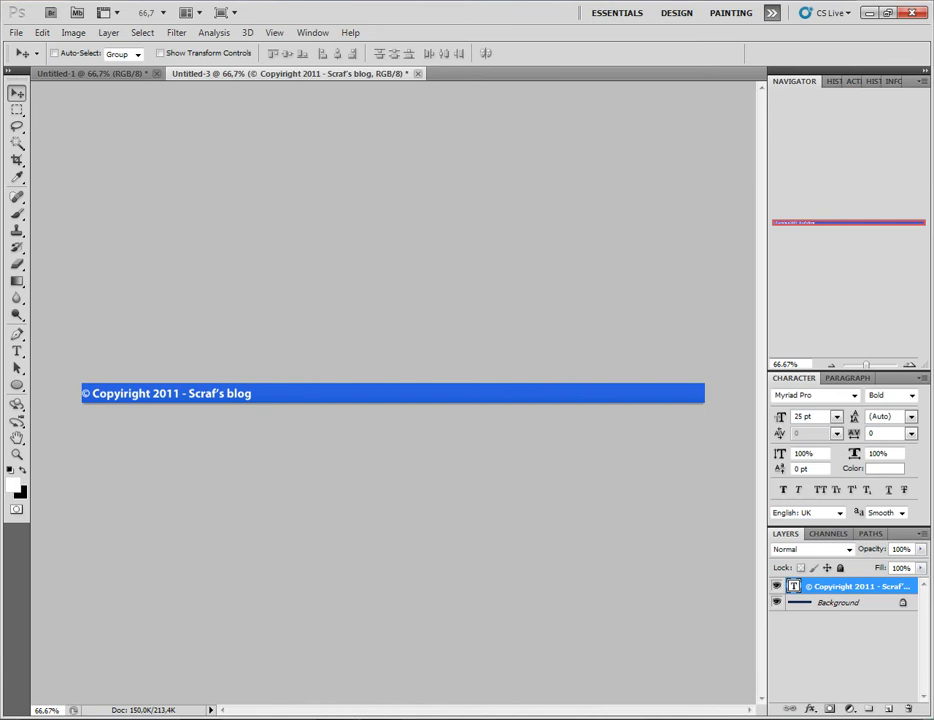
pyautogui.hotkey('ctrl', 'a')
pyautogui.click(337, 53)
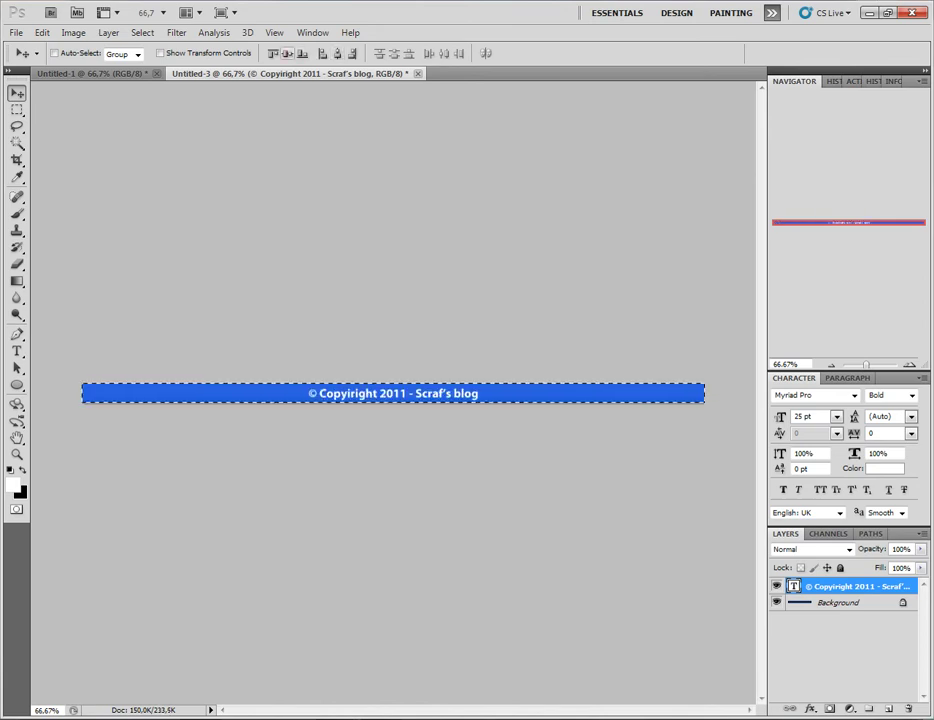
pyautogui.click(321, 53)
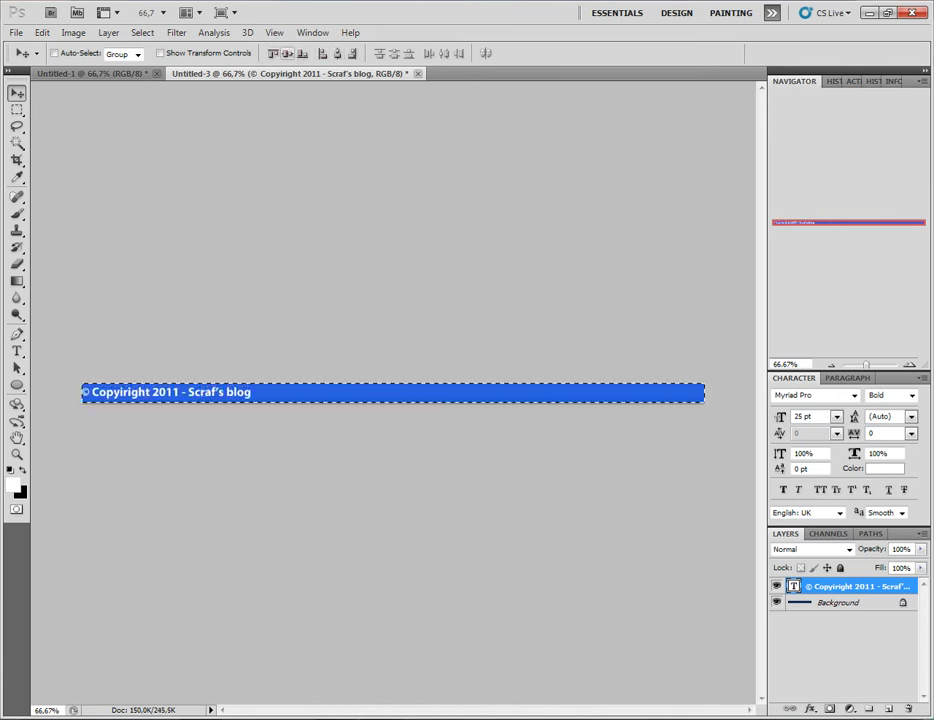
pyautogui.hotkey('ctrl', 'd')
pyautogui.press('Down')
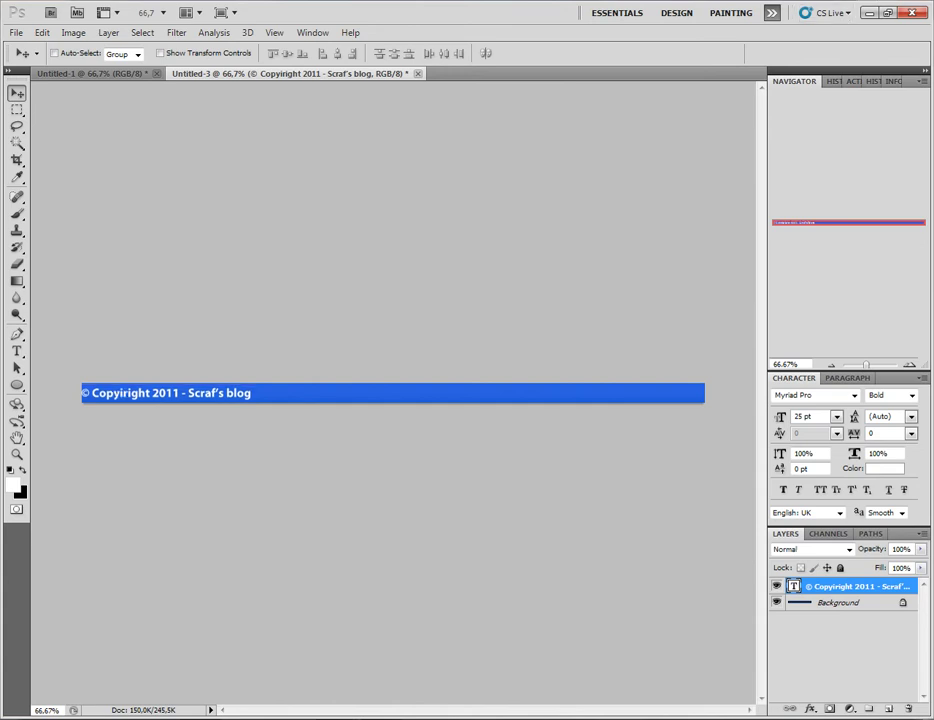
pyautogui.press('Right')
pyautogui.press('Right')
pyautogui.press('Right')
# - Add the word 'Sitemap' at the right end of the bar
pyautogui.press('t')
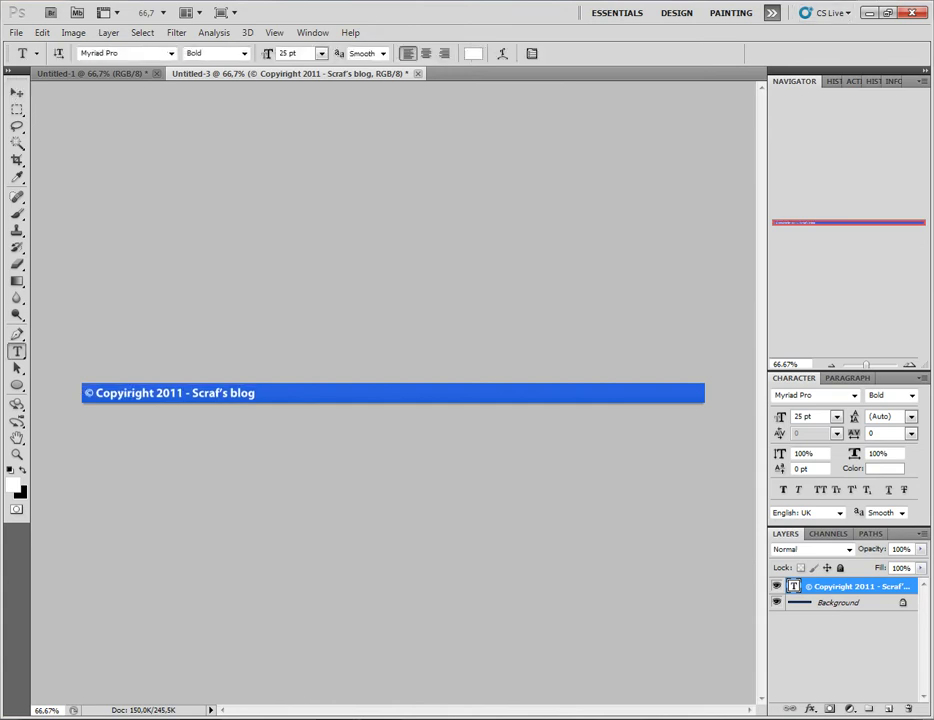
pyautogui.click(656, 394)
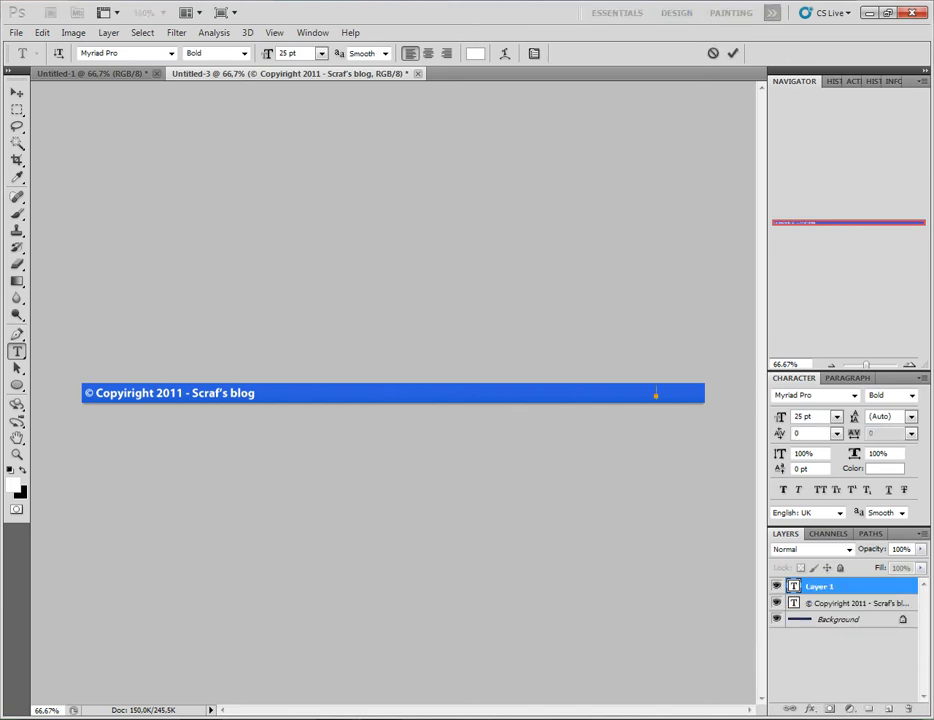
pyautogui.write('Sitemap')
pyautogui.click(17, 92)
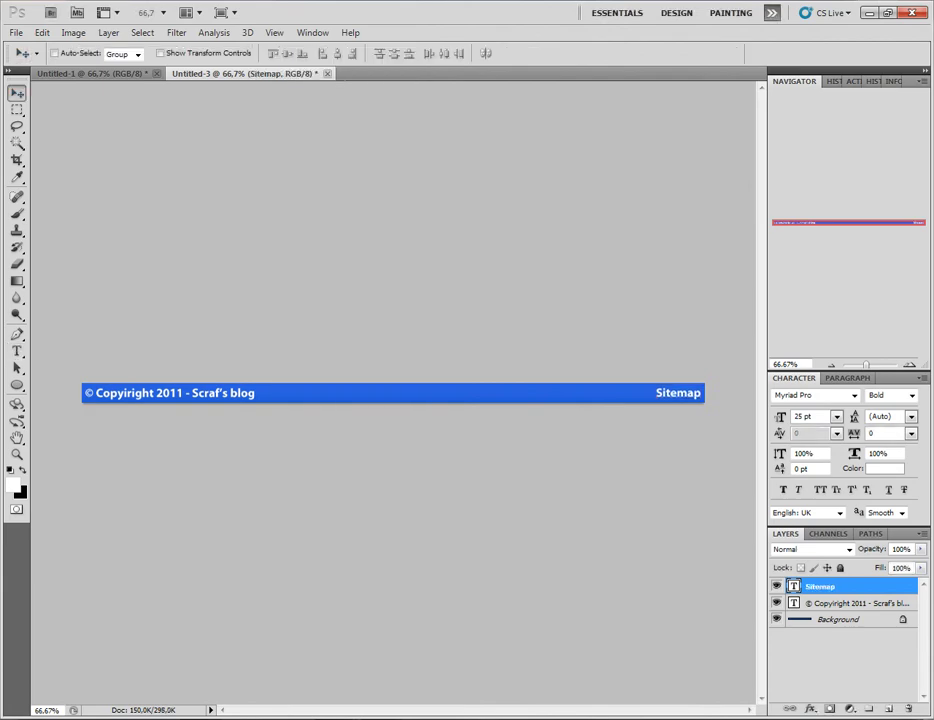
# - Copy the copyright/Sitemap footer layers into Untitled-1 and move them to the page bottom
pyautogui.moveTo(245, 73); pyautogui.dragTo(276, 206)
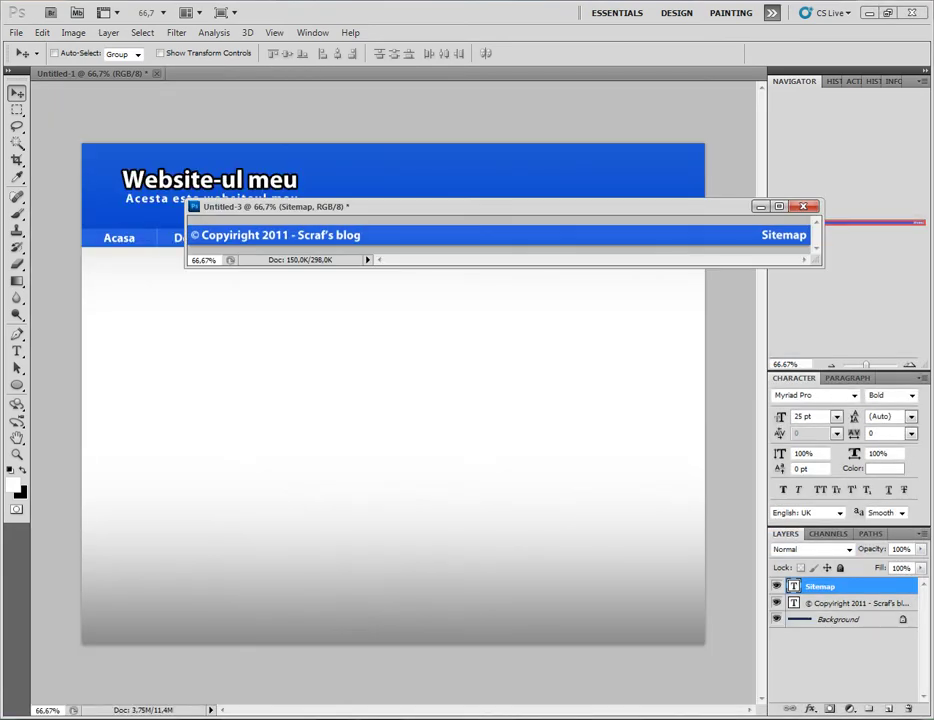
pyautogui.moveTo(500, 236); pyautogui.dragTo(415, 488)
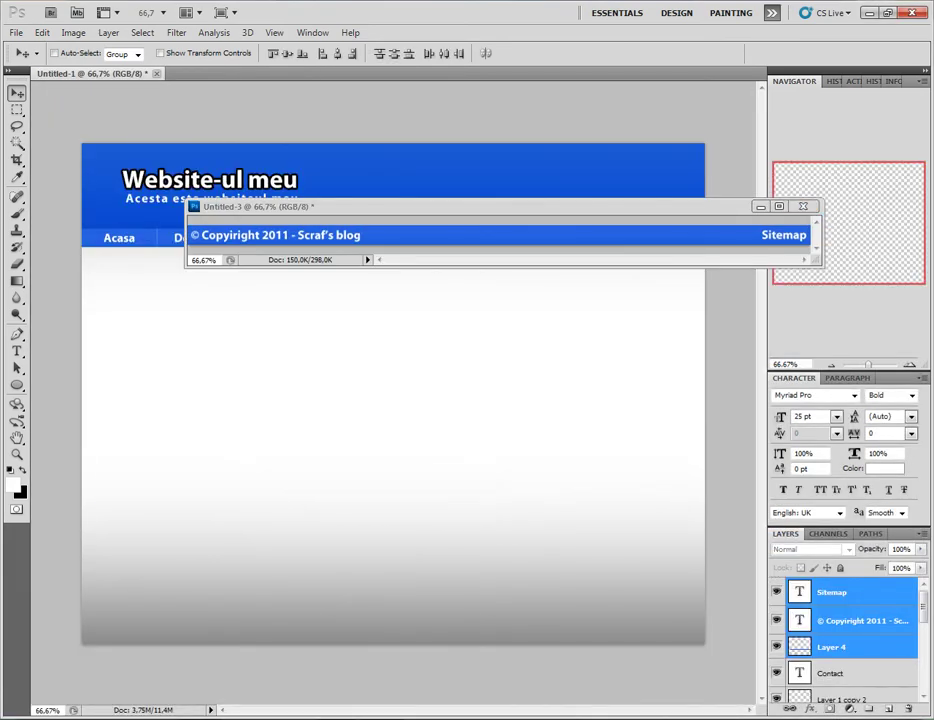
pyautogui.moveTo(450, 206); pyautogui.dragTo(83, 77)
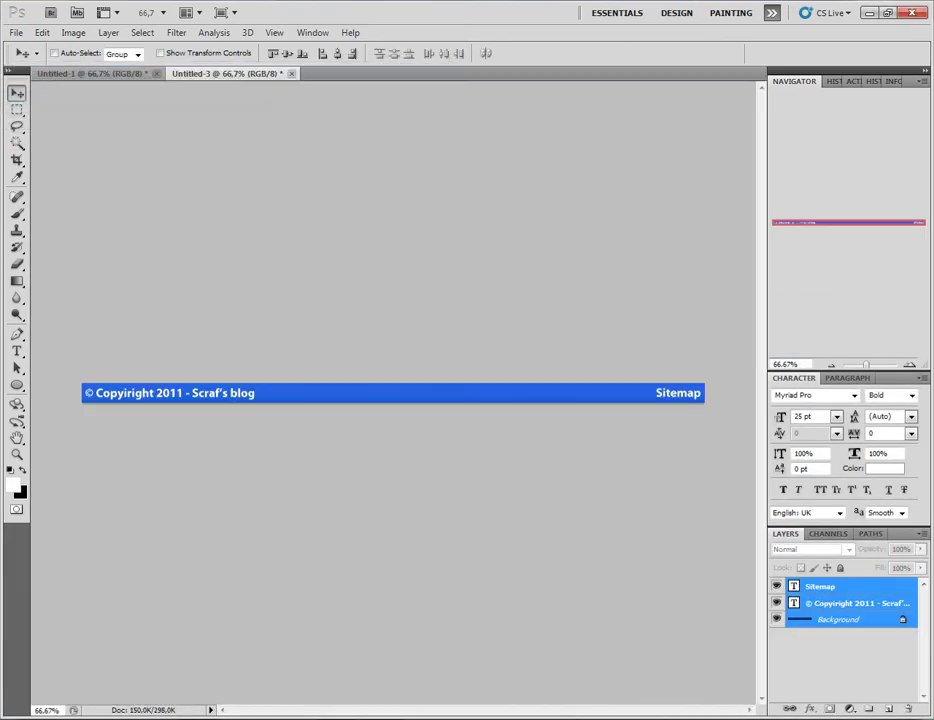
pyautogui.click(90, 73)
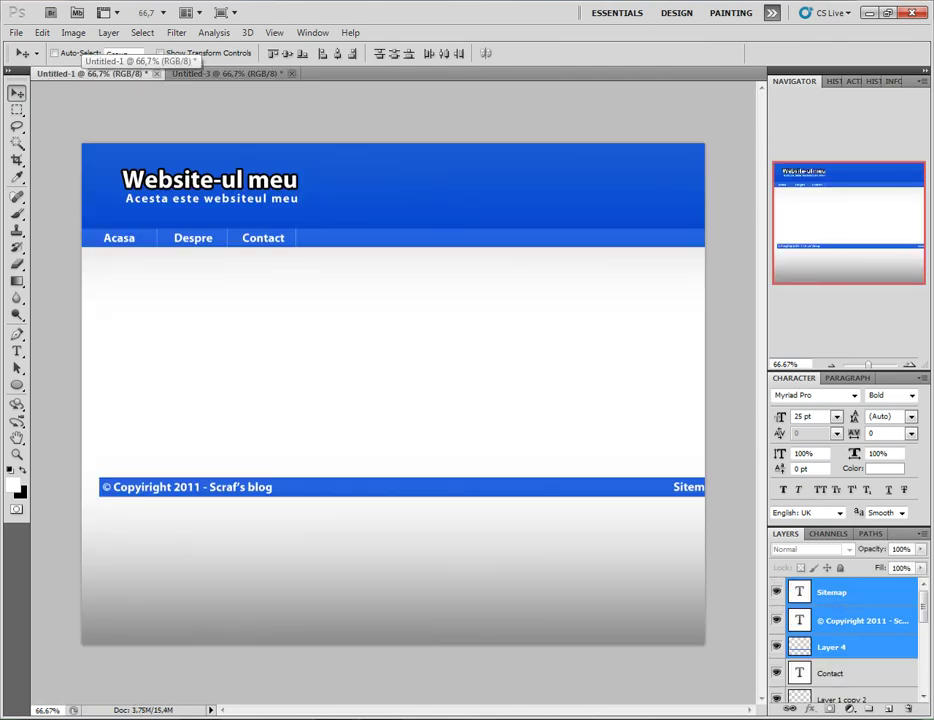
pyautogui.moveTo(400, 487)
pyautogui.mouseDown()
pyautogui.moveTo(380, 531)
pyautogui.moveTo(383, 632)
pyautogui.mouseUp()
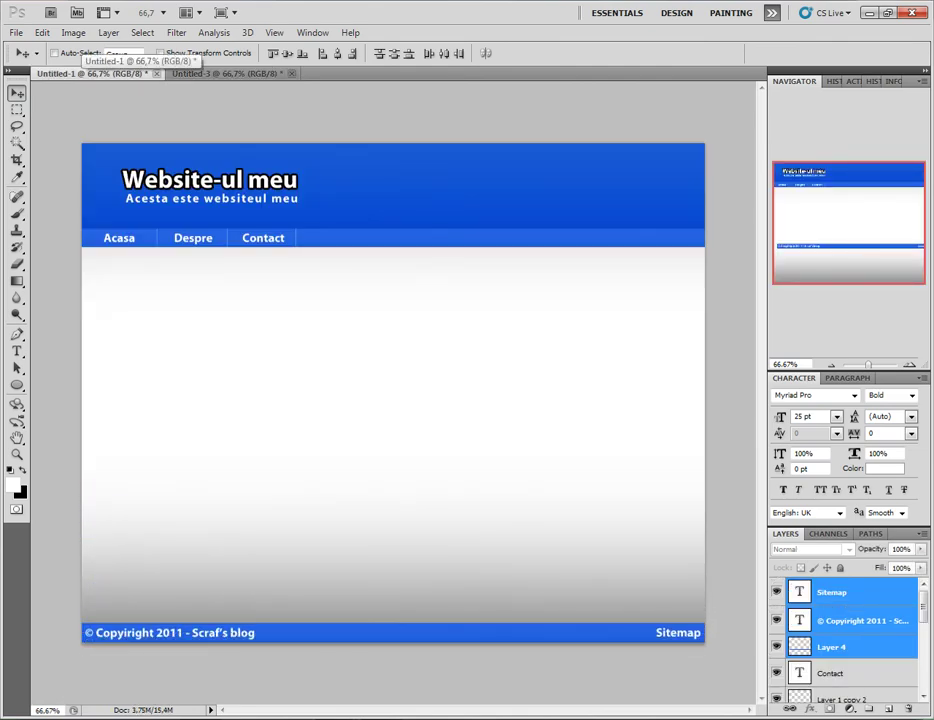